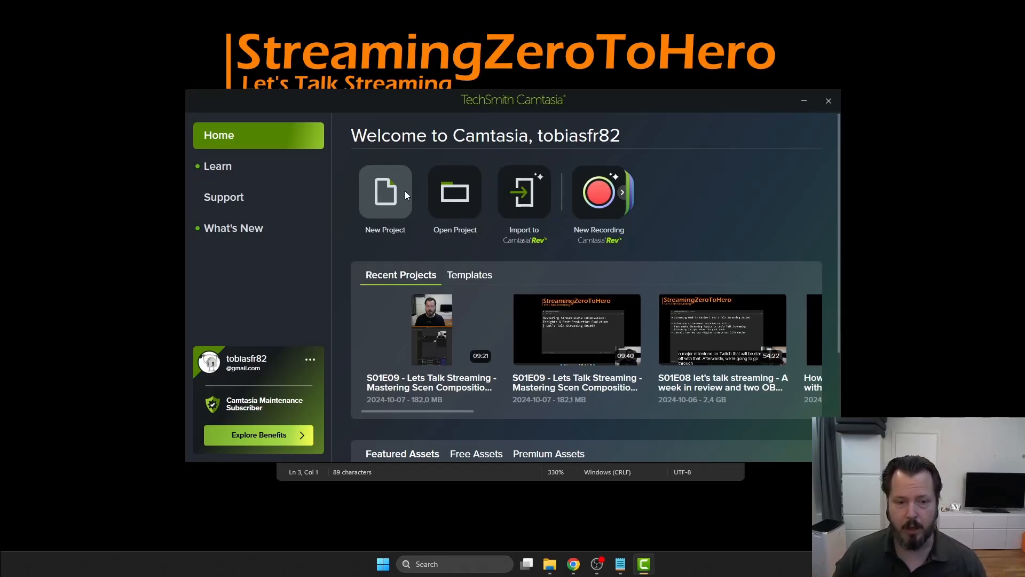
Create a new project, import the vertical S01E09 Lets Talk Streaming video and place it at the start of Track 1.
left_click(386, 204)
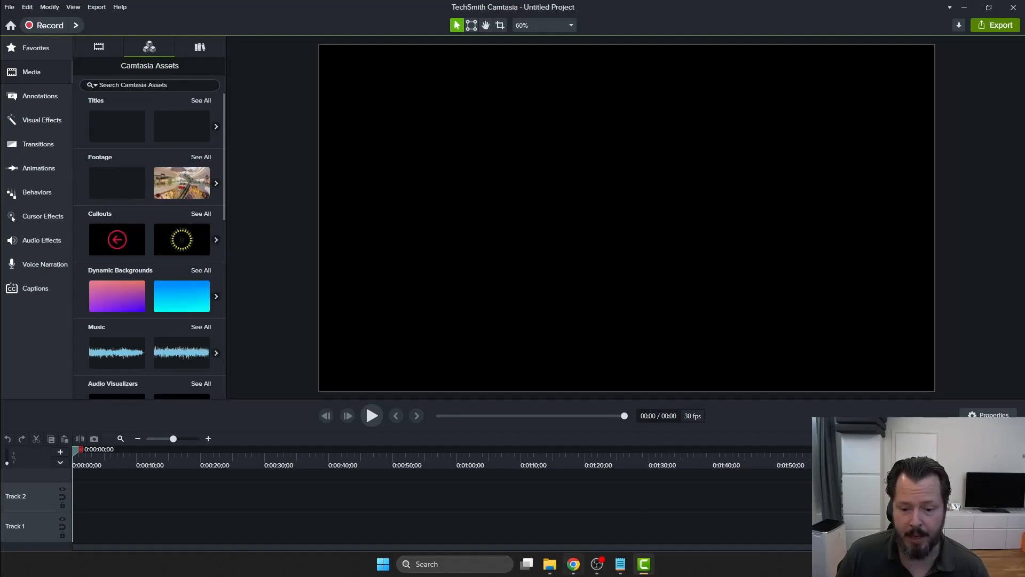
mouse_move(554, 567)
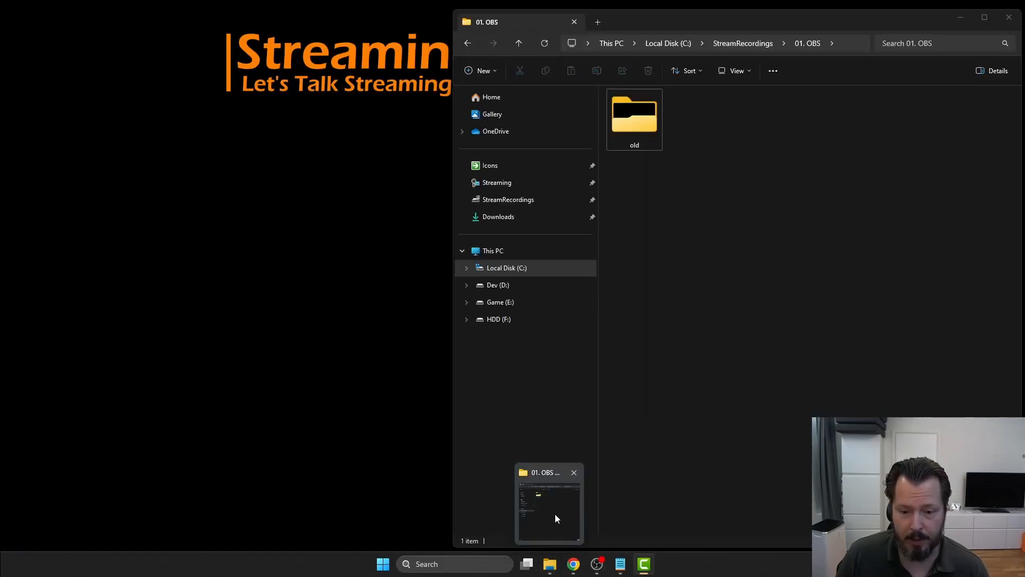
left_click(556, 514)
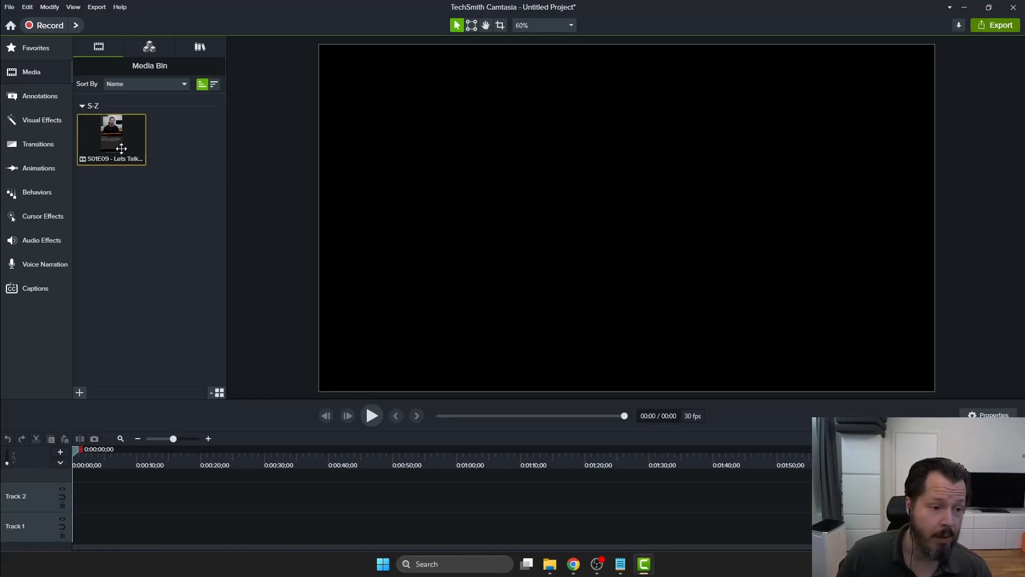
left_click_drag(116, 151, 73, 537)
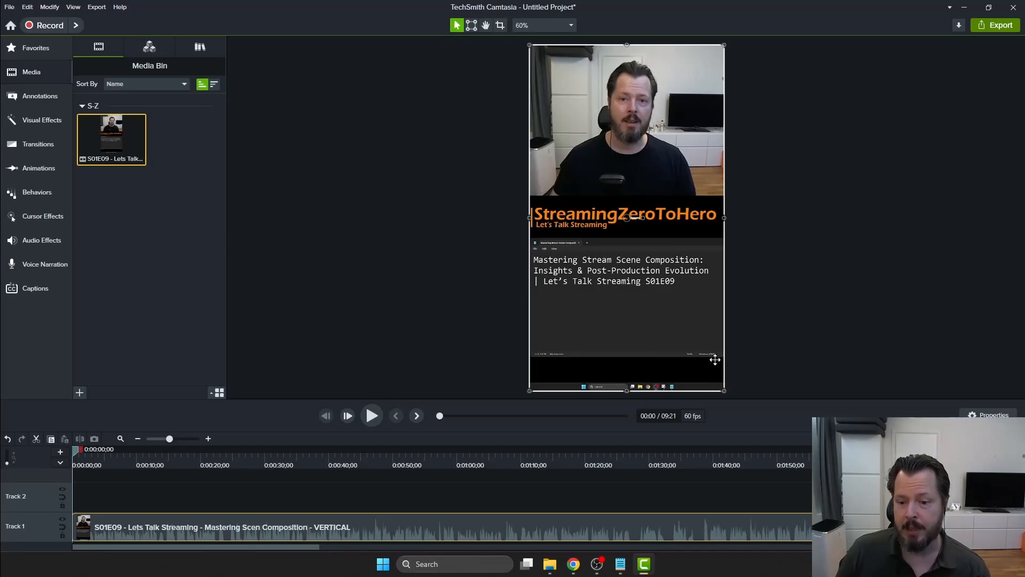
left_click_drag(293, 545, 991, 546)
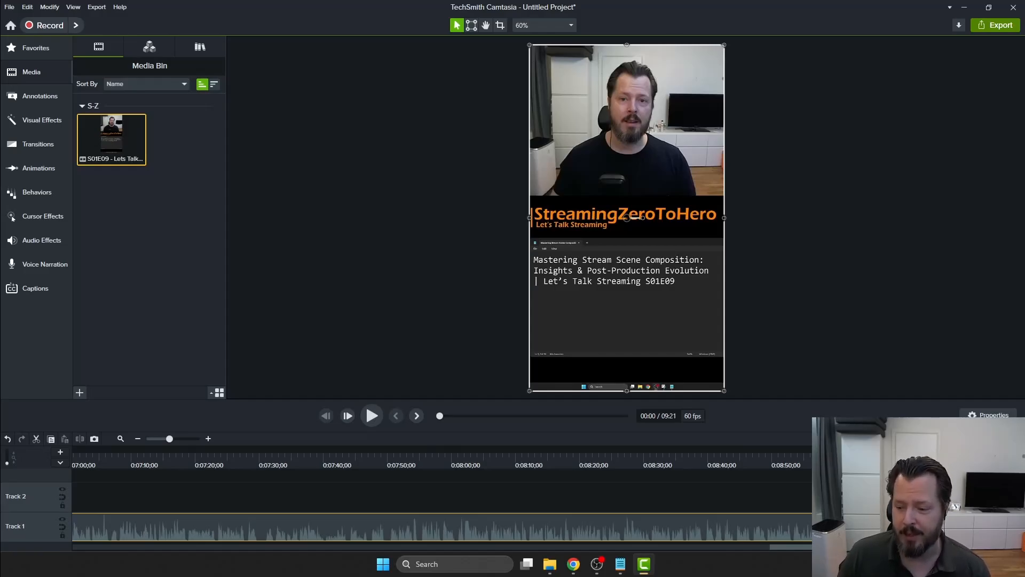
left_click_drag(992, 547, 187, 524)
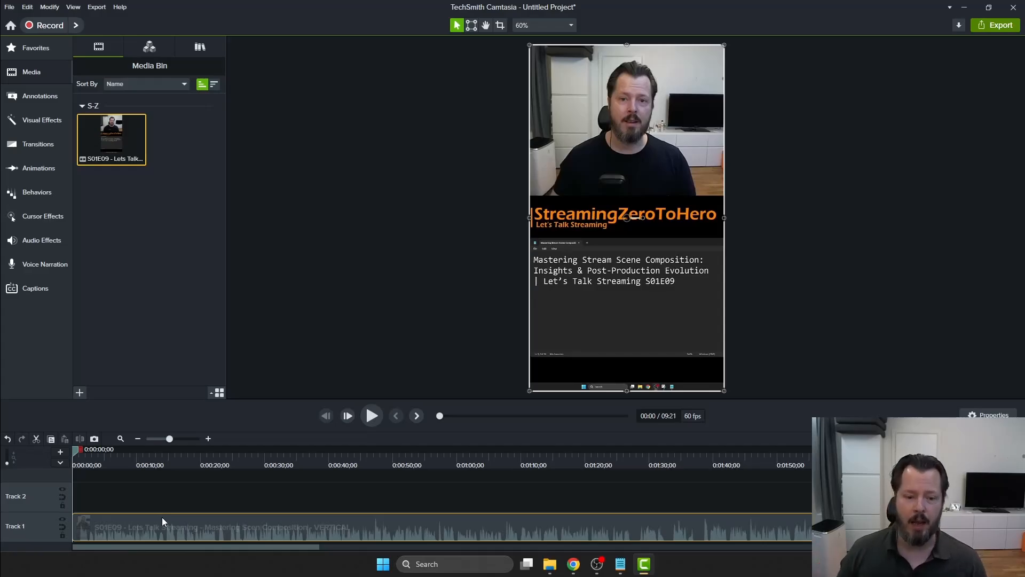
left_click_drag(162, 517, 162, 517)
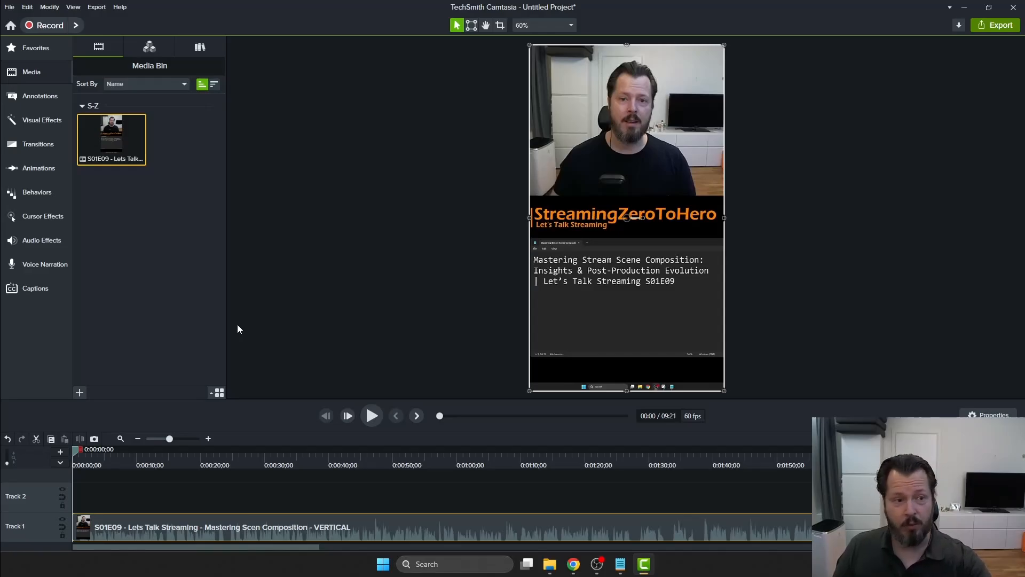
left_click(191, 318)
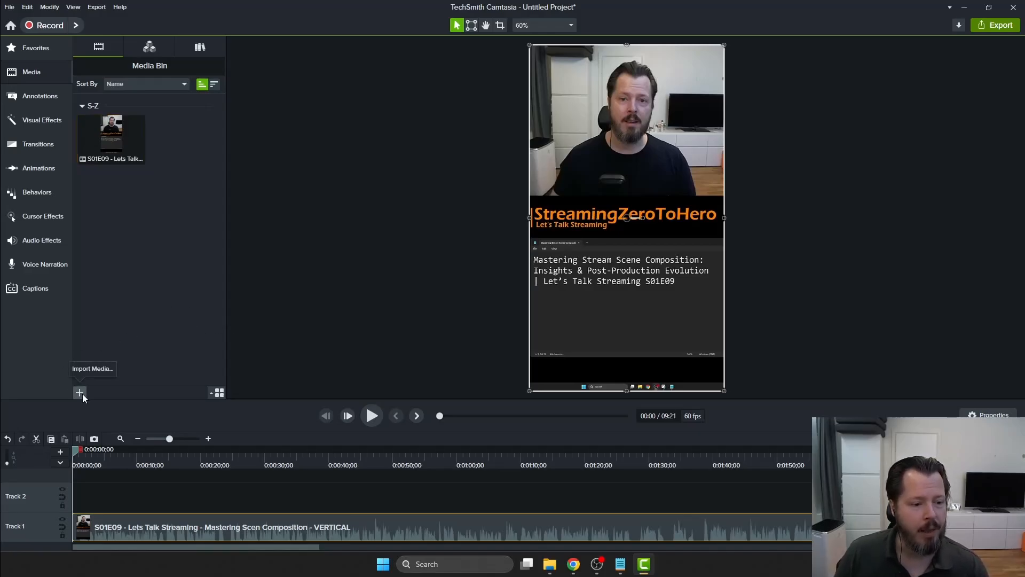
Add the Arial 2 Line Dark Background dynamic caption style at the start of Track 2.
left_click(42, 296)
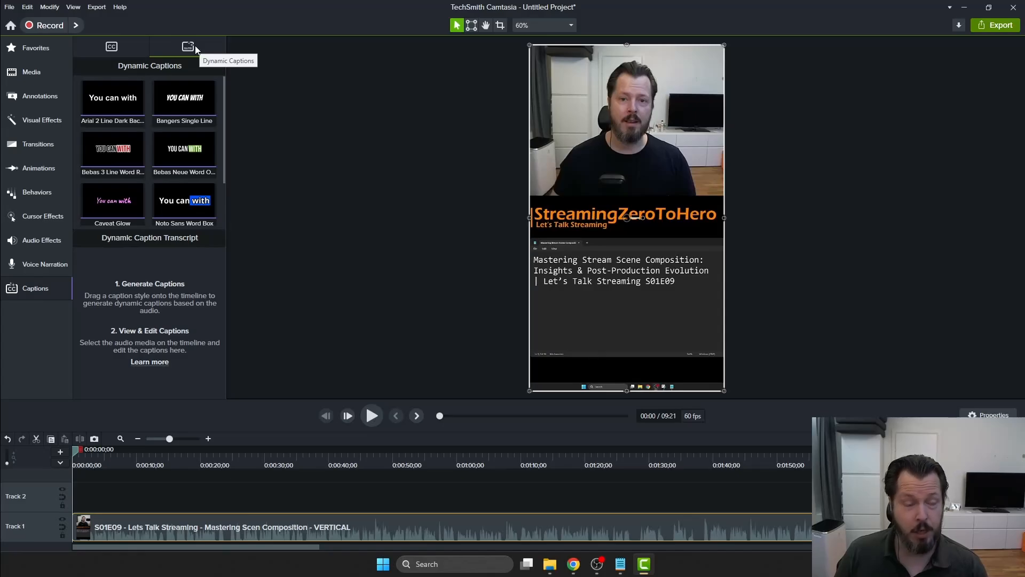
left_click(111, 47)
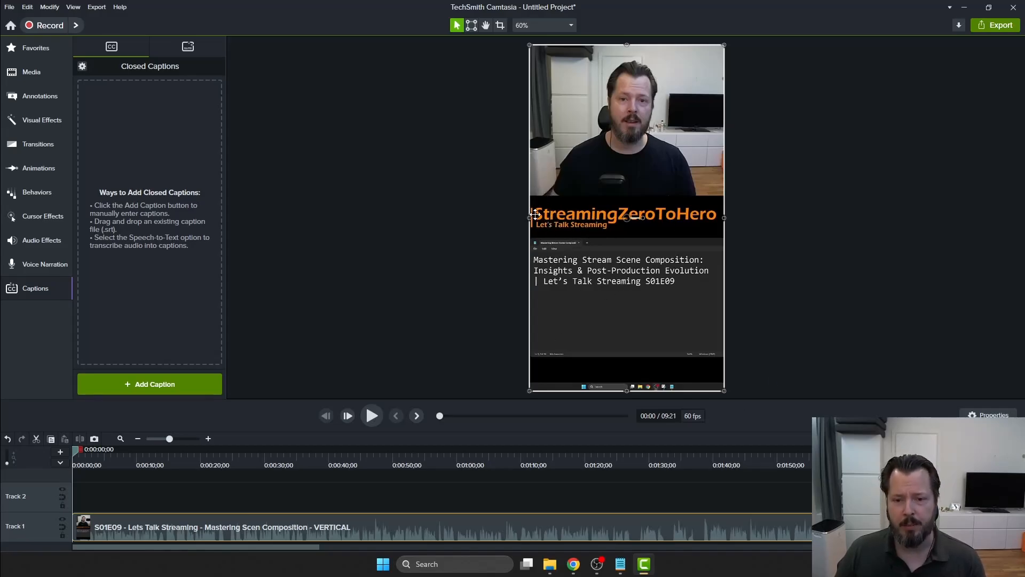
left_click(189, 48)
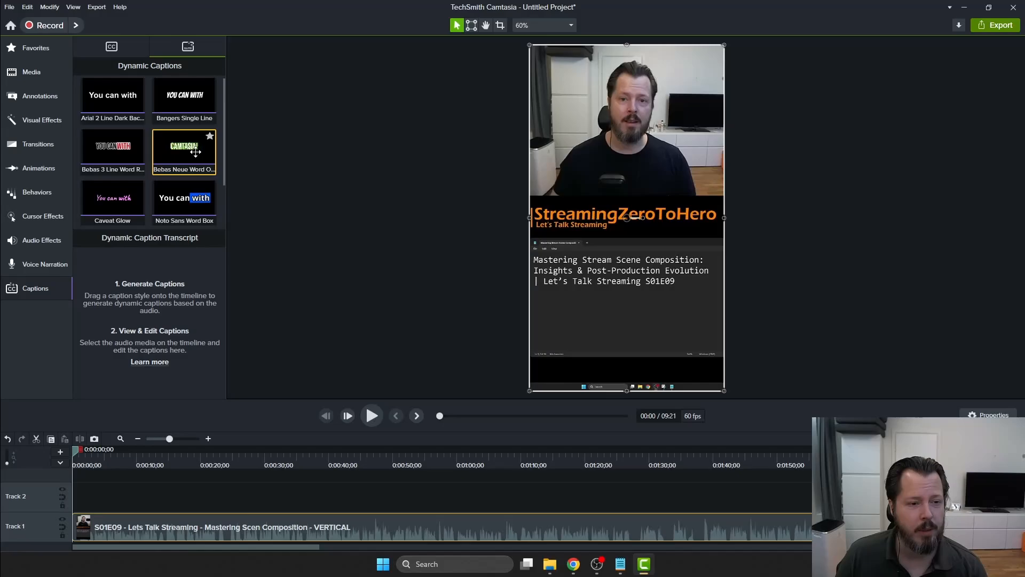
left_click_drag(119, 101, 61, 486)
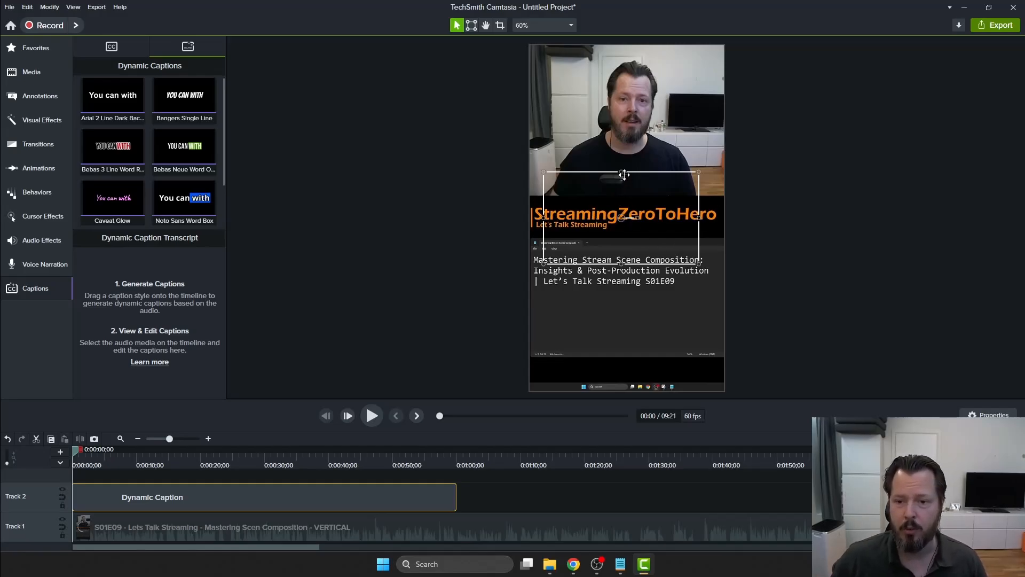
Shrink the caption box vertically on the canvas so it fits the StreamingZeroToHero logo band.
left_click_drag(622, 172, 624, 200)
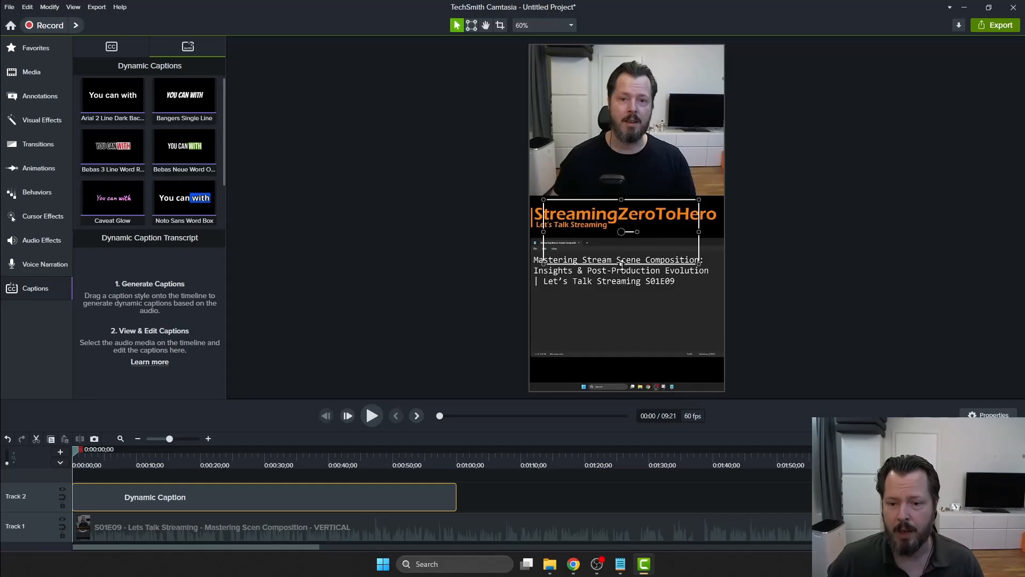
left_click_drag(621, 263, 621, 234)
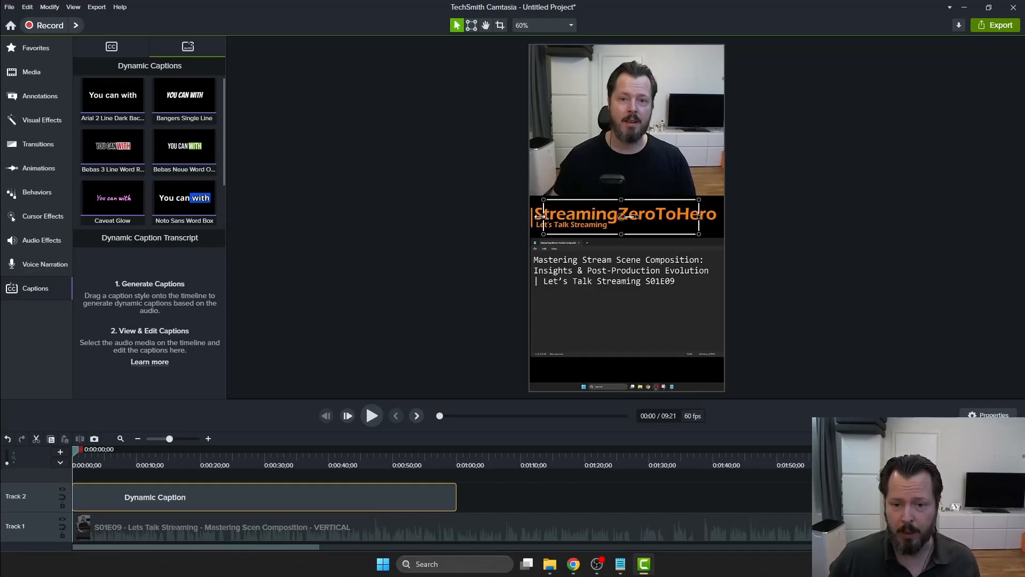
left_click_drag(545, 216, 544, 219)
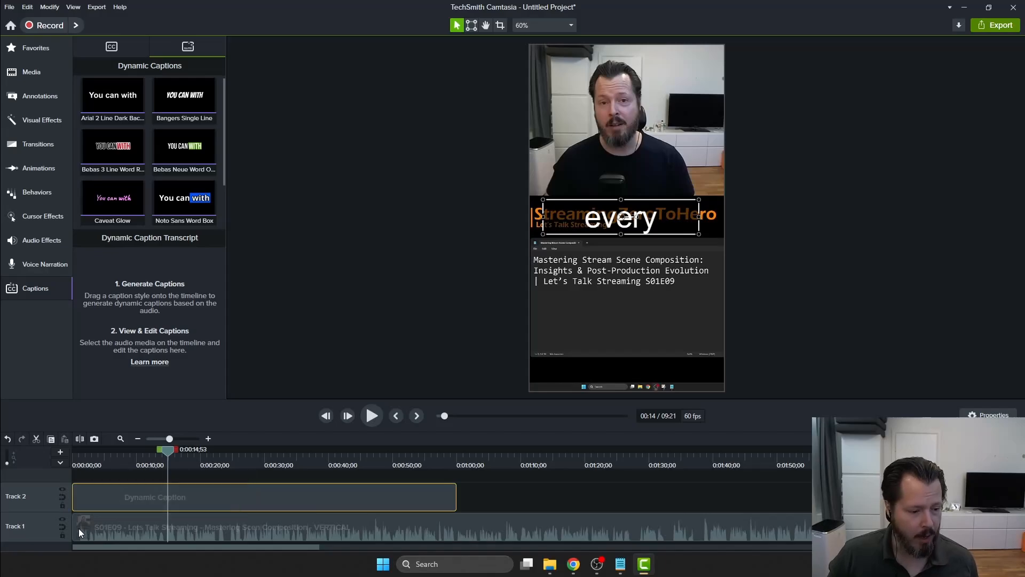
Extend the Dynamic Caption clip on Track 2 to the end of the video on Track 1.
left_click(502, 500)
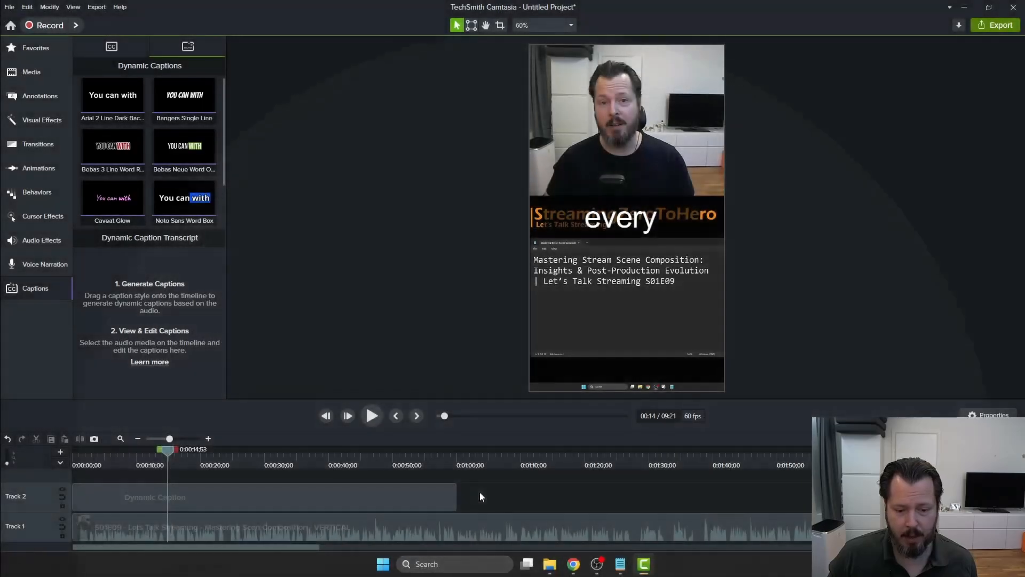
left_click(457, 492)
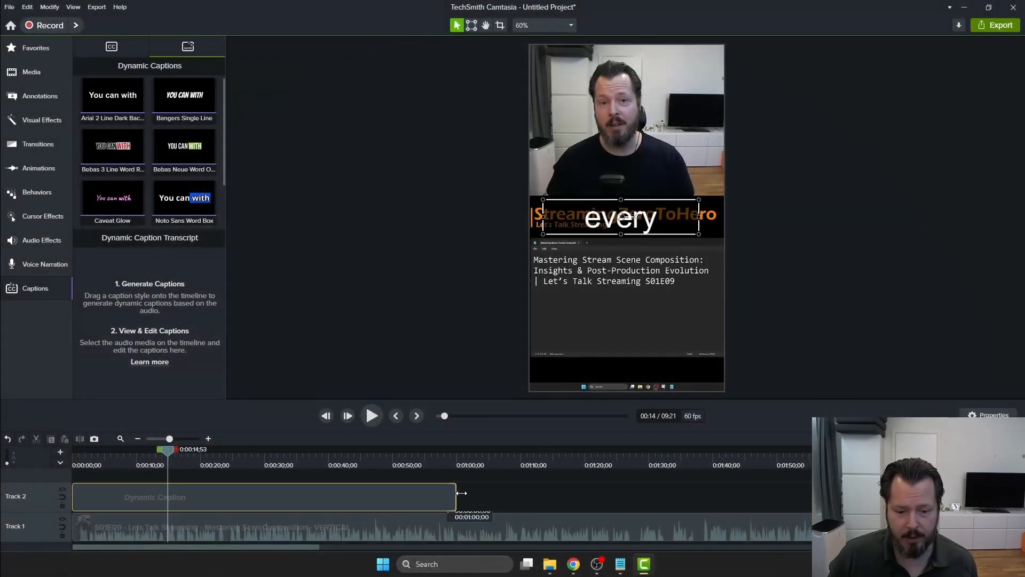
scroll(457, 492, "right", 2)
scroll(442, 497, "right", 6)
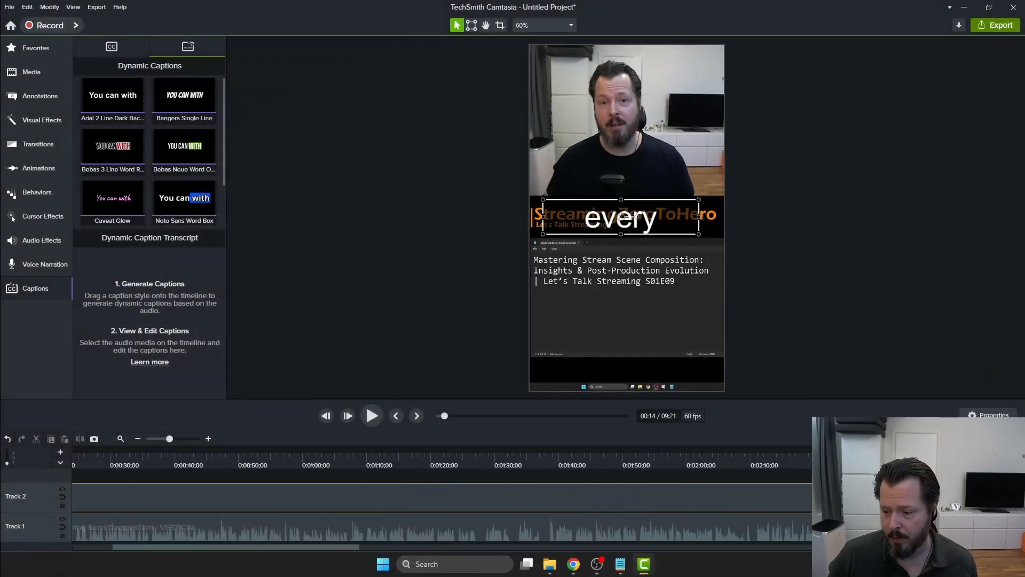
scroll(442, 512, "right", 10)
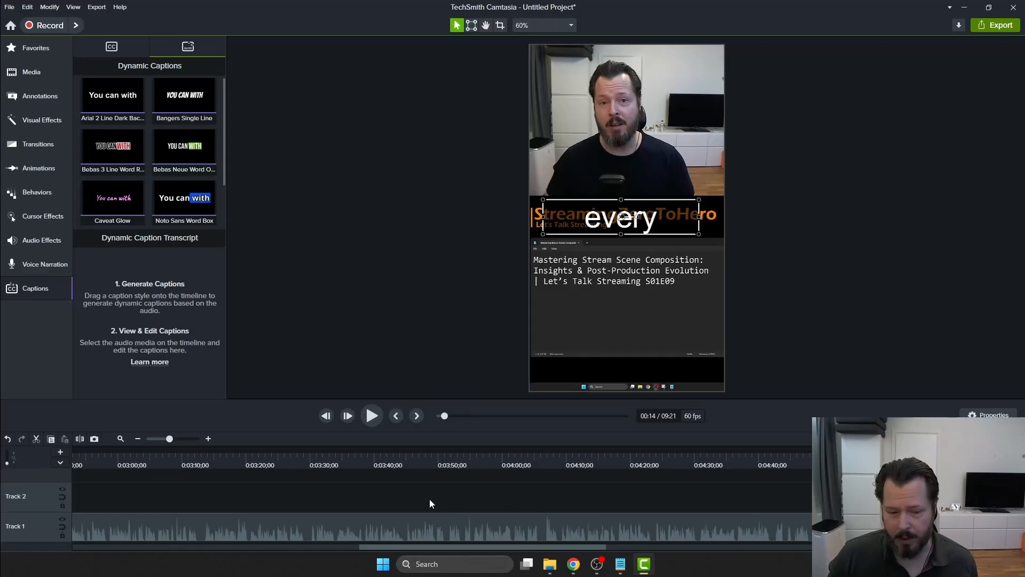
scroll(442, 502, "right", 10)
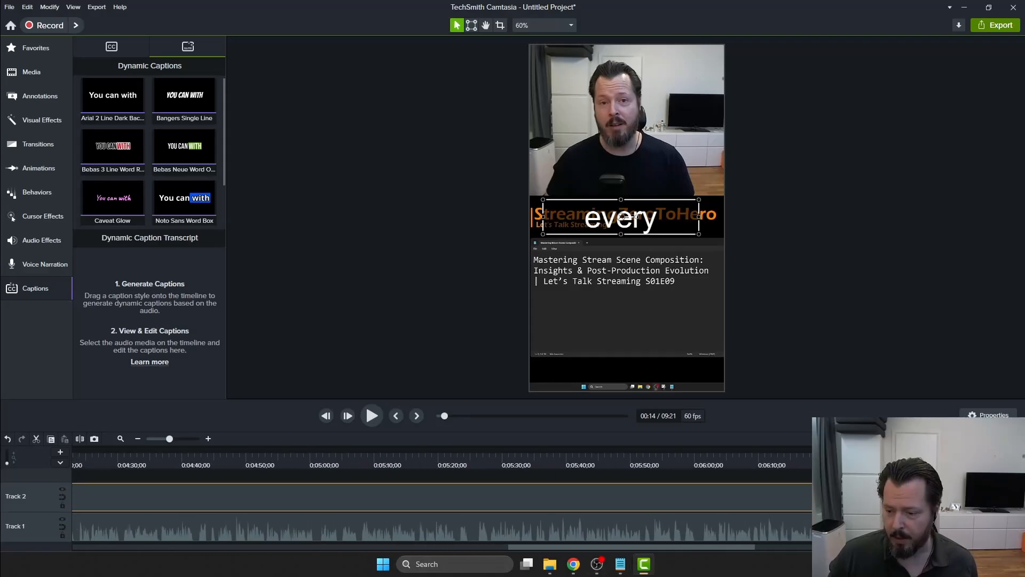
scroll(442, 507, "right", 10)
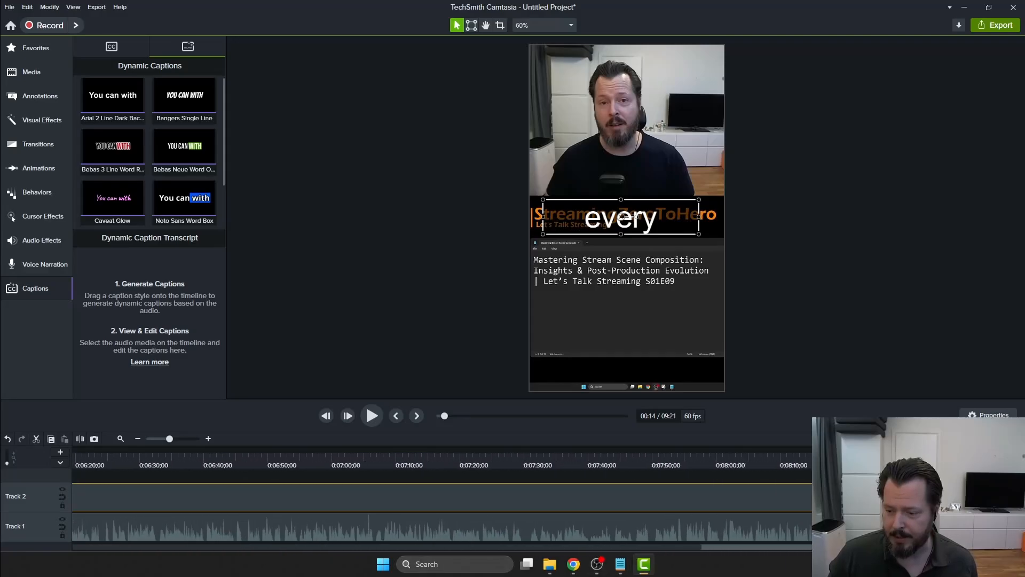
scroll(442, 513, "right", 5)
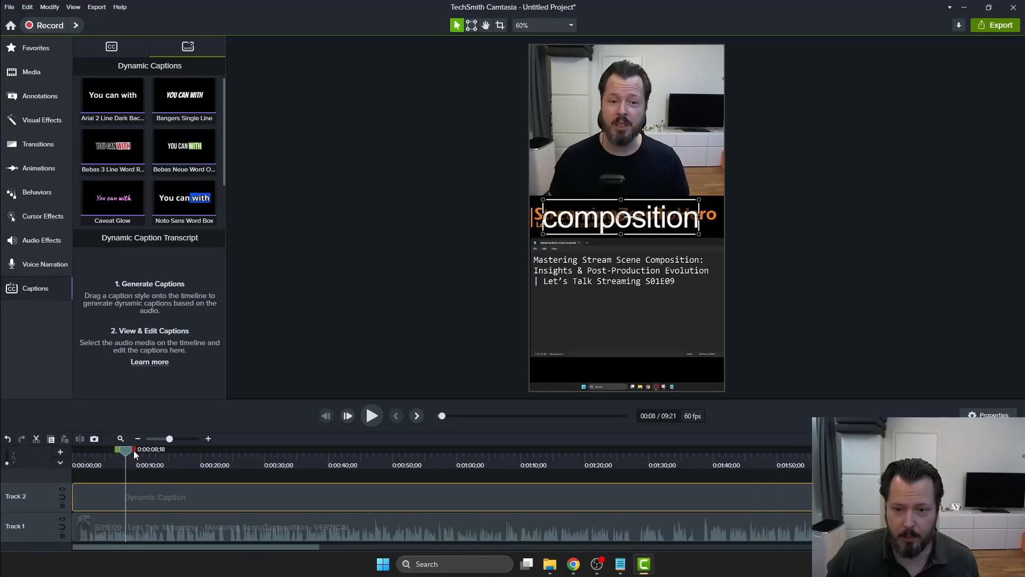
Move the playhead back near the start of the timeline and scale the dynamic caption to 108.5%.
left_click_drag(134, 450, 80, 472)
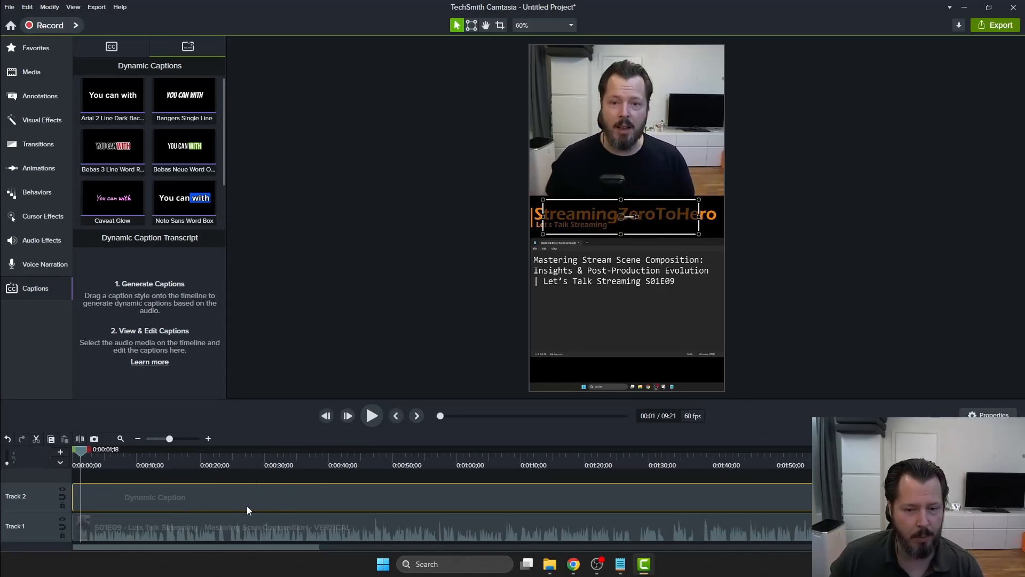
right_click(629, 205)
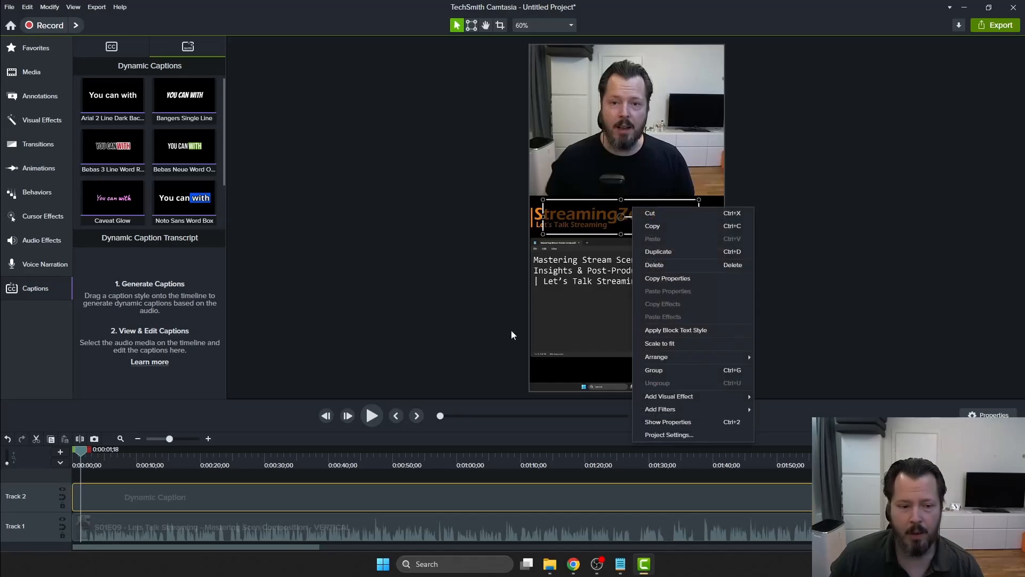
left_click(273, 499)
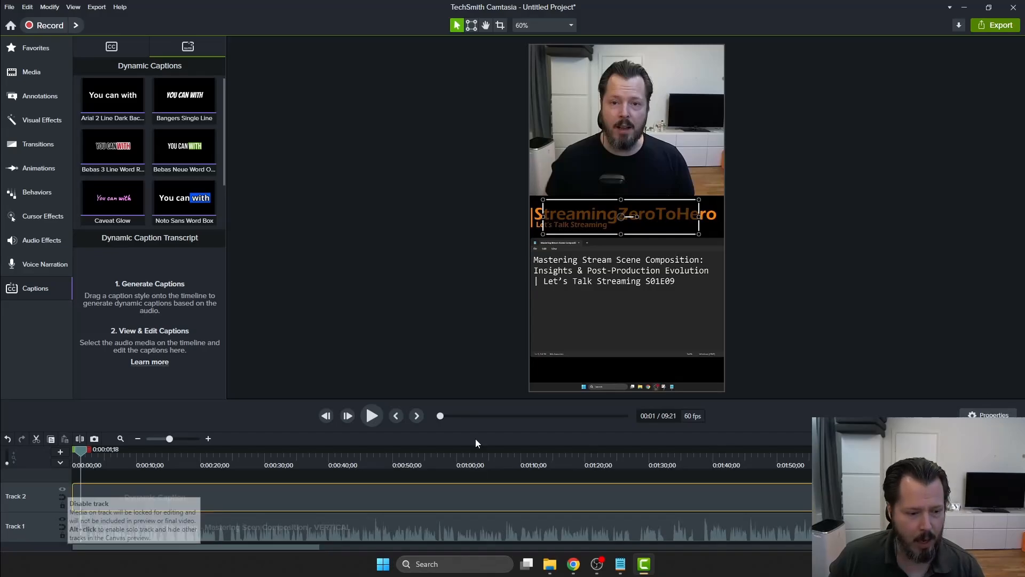
left_click(988, 415)
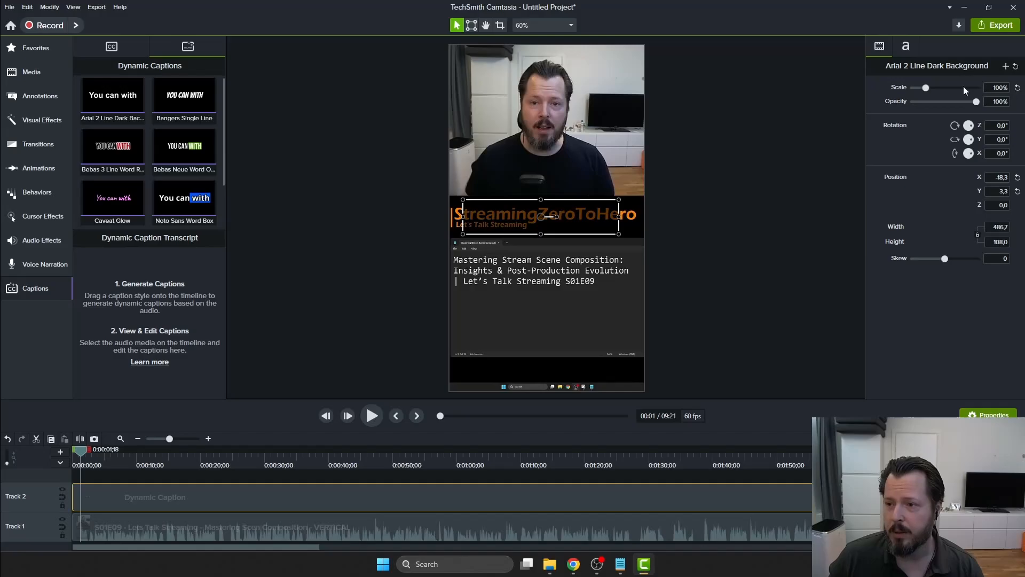
mouse_move(926, 89)
left_mouse_down()
mouse_move(938, 88)
mouse_move(927, 83)
left_mouse_up()
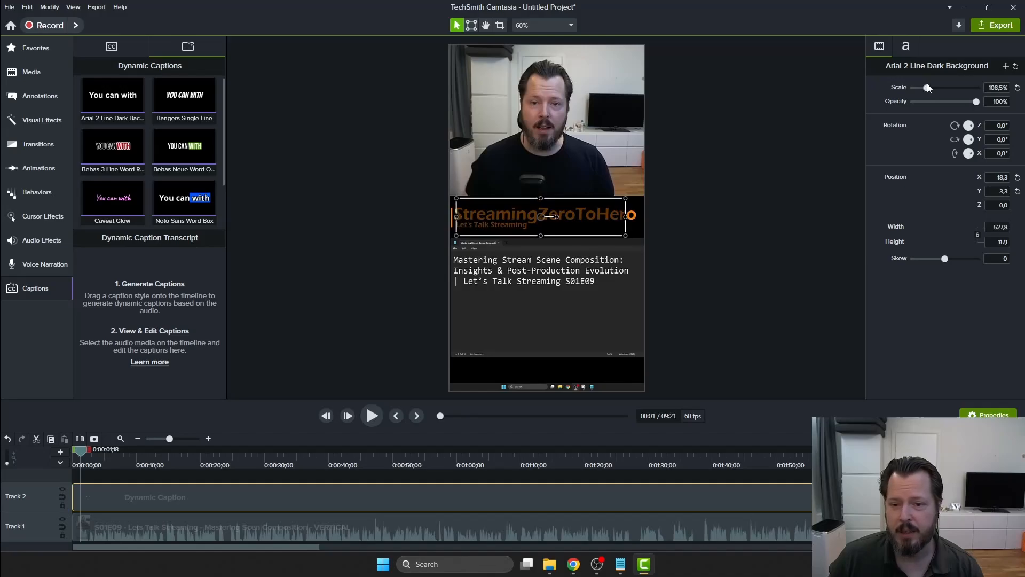
Format the caption text with font size 46, stroke size 2 and 100% opacity, previewing it at about 3 seconds.
left_click(907, 48)
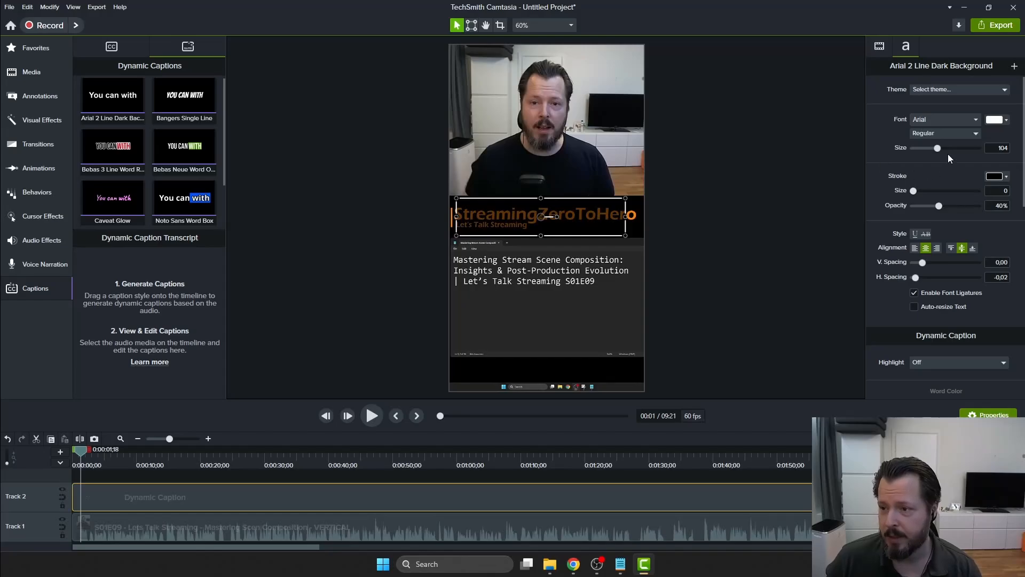
left_click_drag(937, 148, 932, 149)
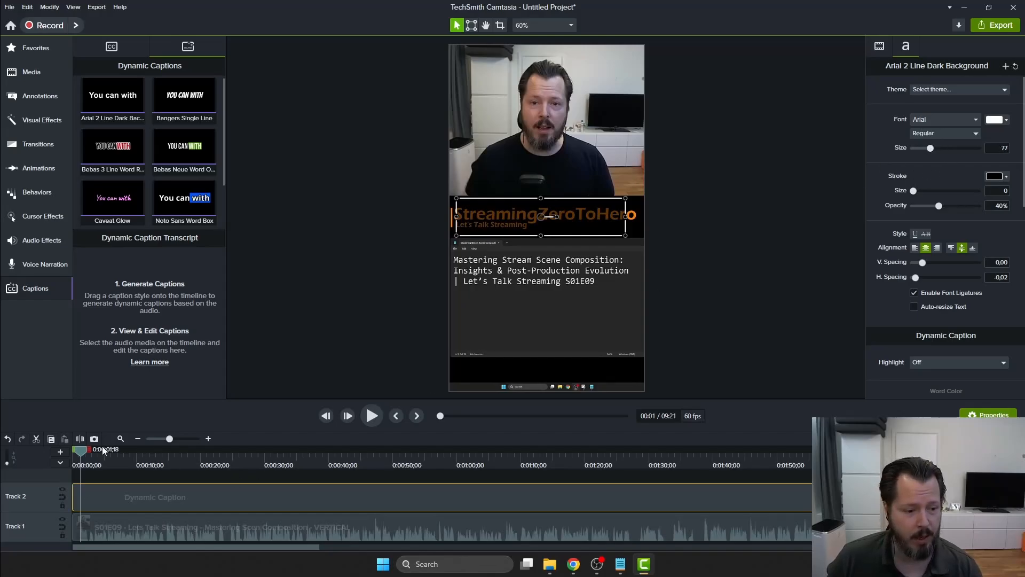
left_click_drag(82, 452, 97, 453)
left_click_drag(931, 148, 922, 148)
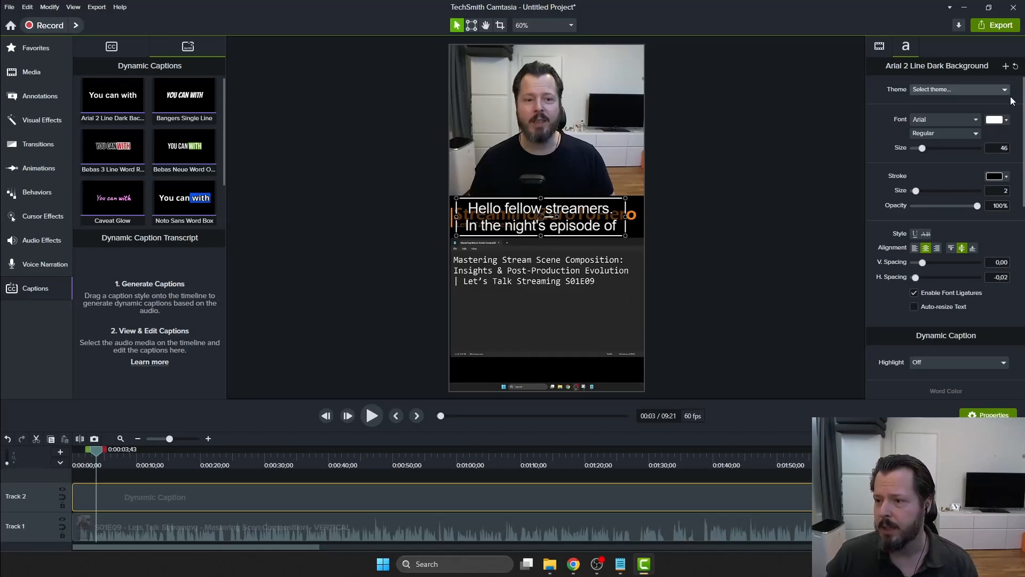
Change the caption's font color to orange, hex FF8000.
left_click(995, 119)
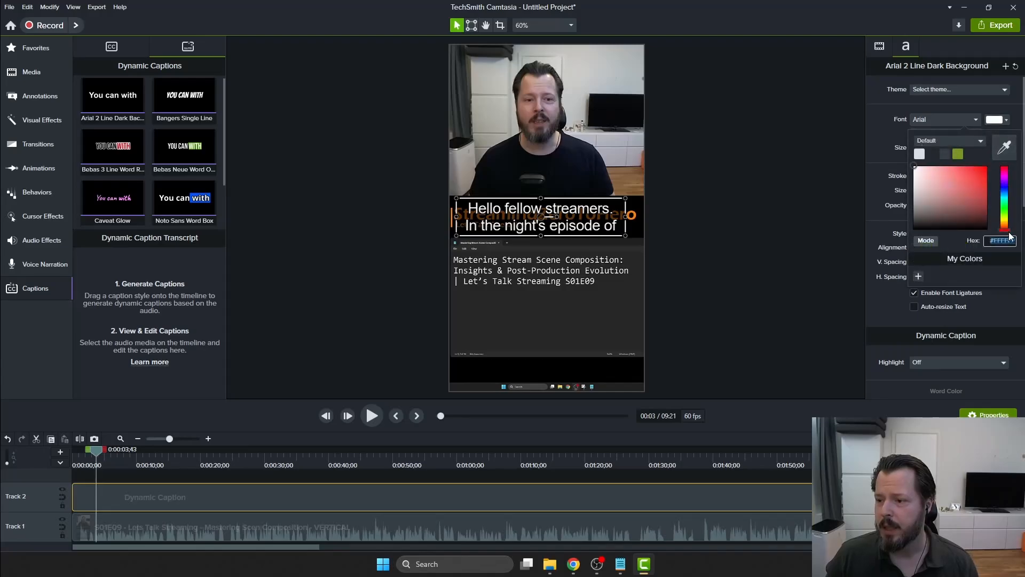
left_click_drag(1009, 230, 988, 165)
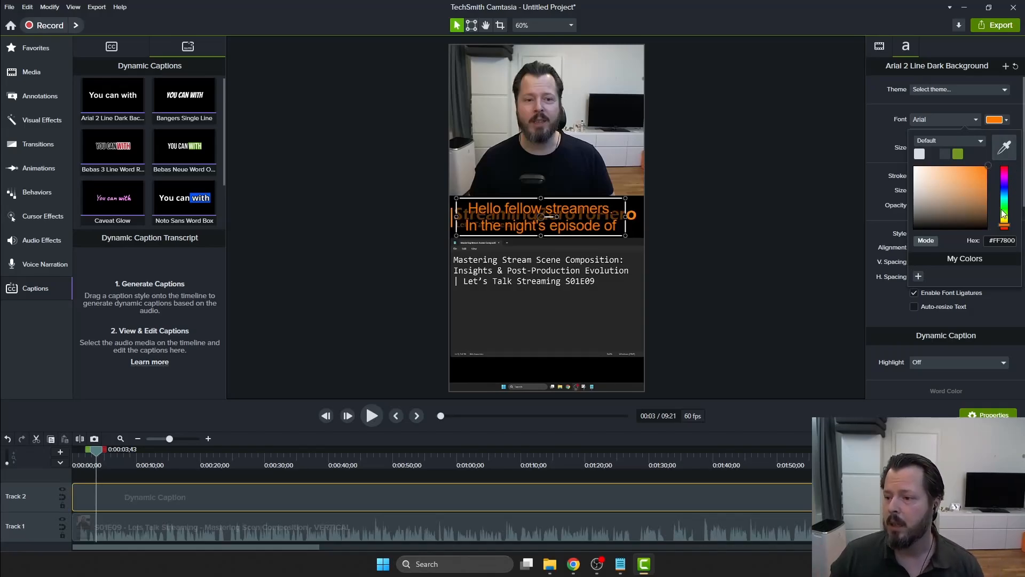
left_click(1003, 238)
double_click(1006, 240)
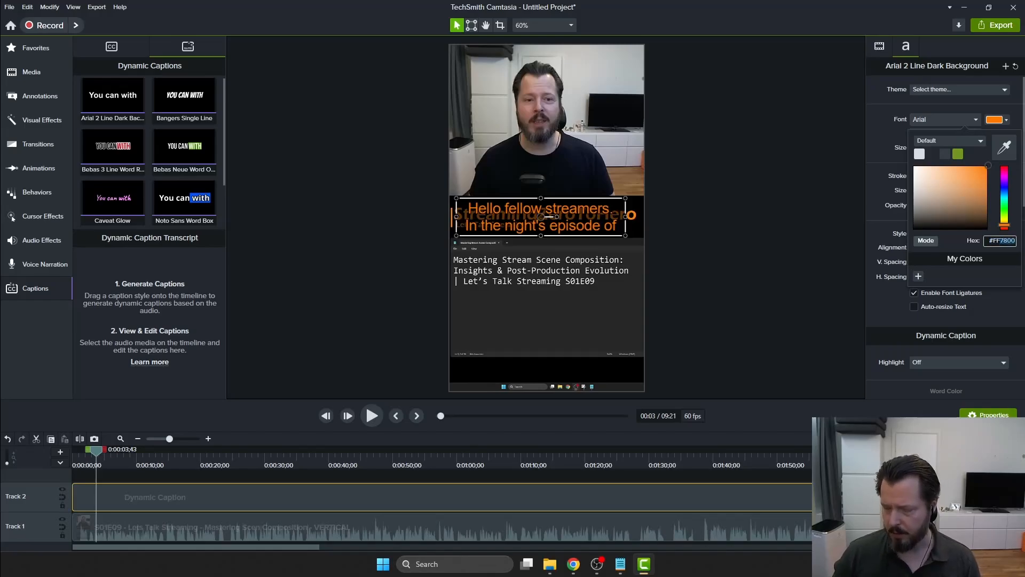
type("FF8000")
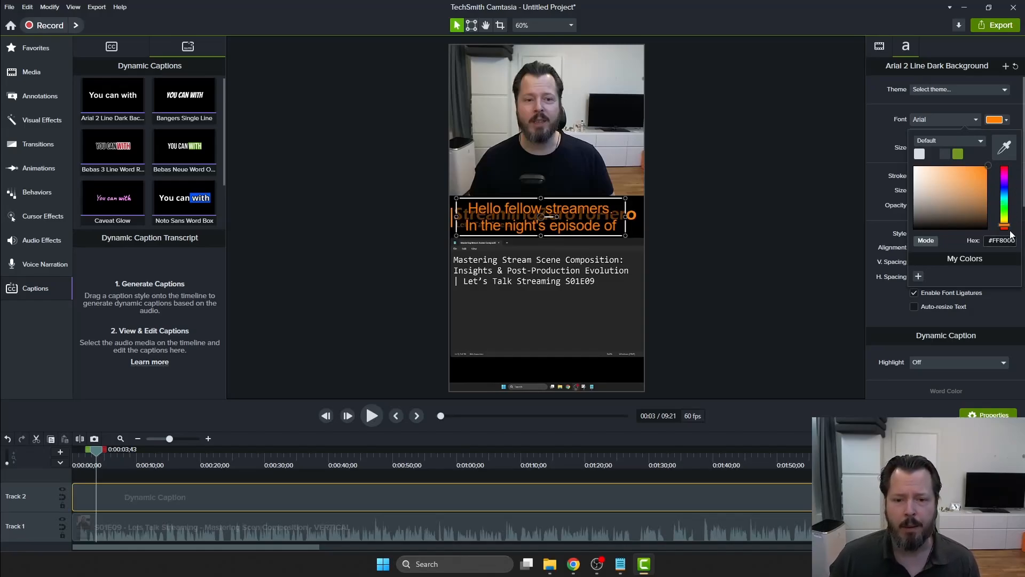
left_click(618, 207)
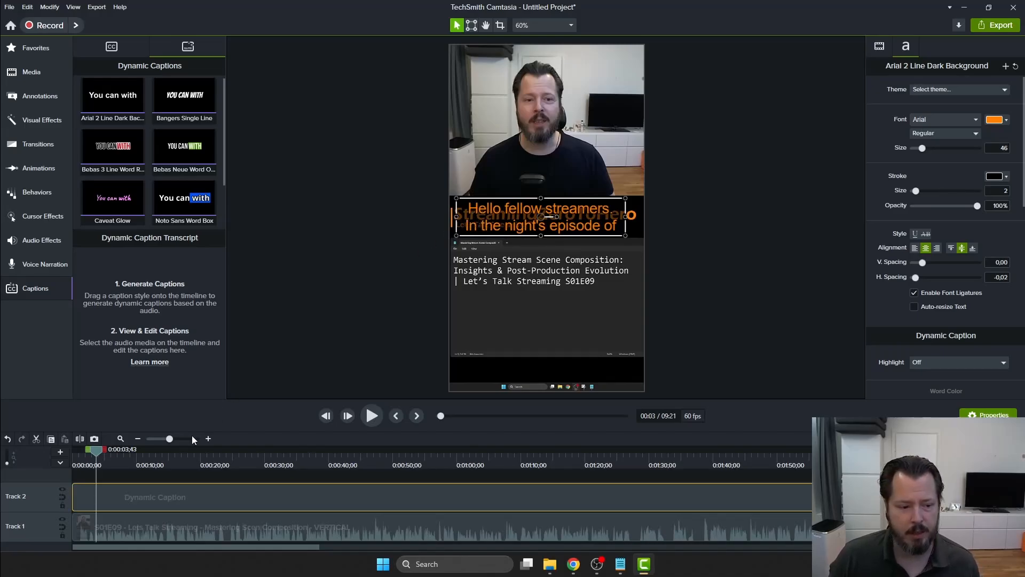
Preview the captions over the first 12 seconds and check the caption's overall opacity and stroke opacity settings.
left_click_drag(94, 454, 139, 454)
key("space")
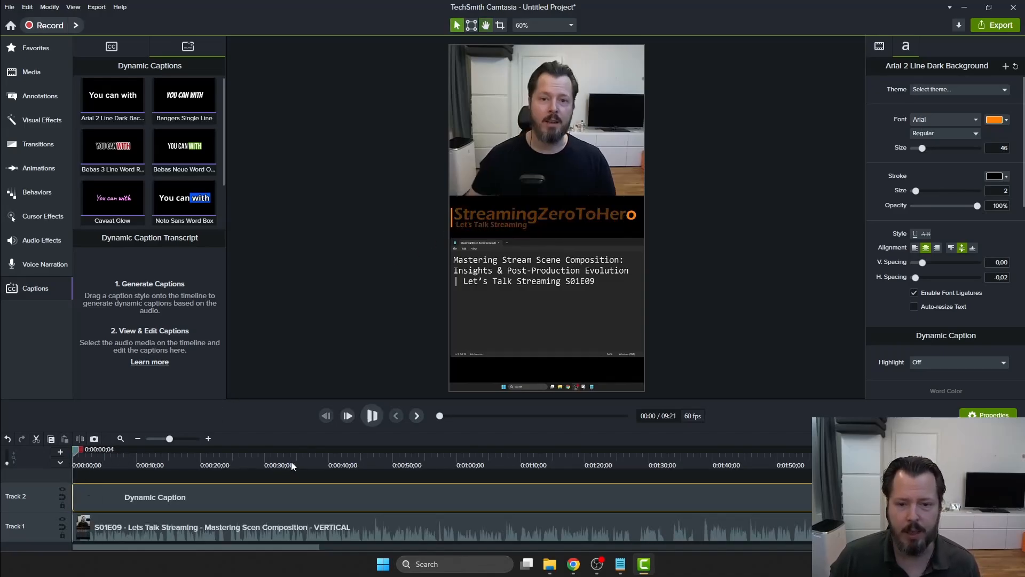
left_click(890, 47)
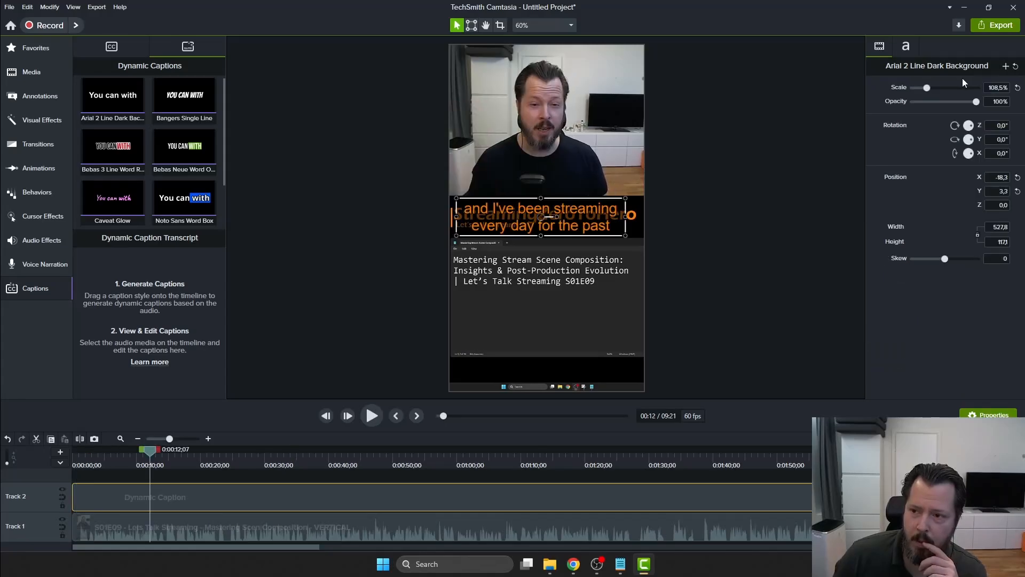
mouse_move(976, 105)
left_mouse_down()
mouse_move(863, 107)
mouse_move(991, 109)
mouse_move(798, 98)
mouse_move(1006, 106)
mouse_move(938, 103)
mouse_move(987, 105)
left_mouse_up()
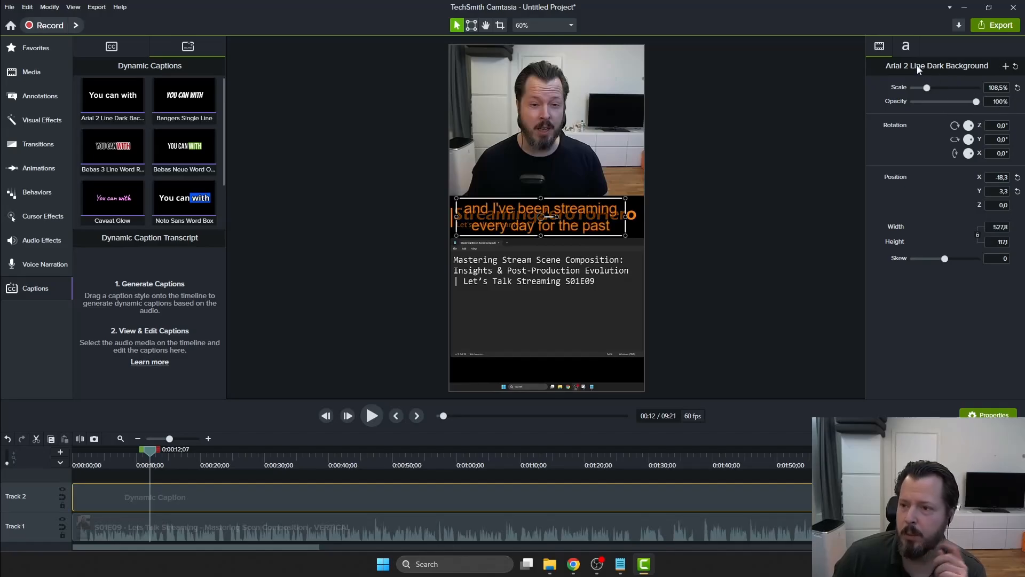
left_click(909, 47)
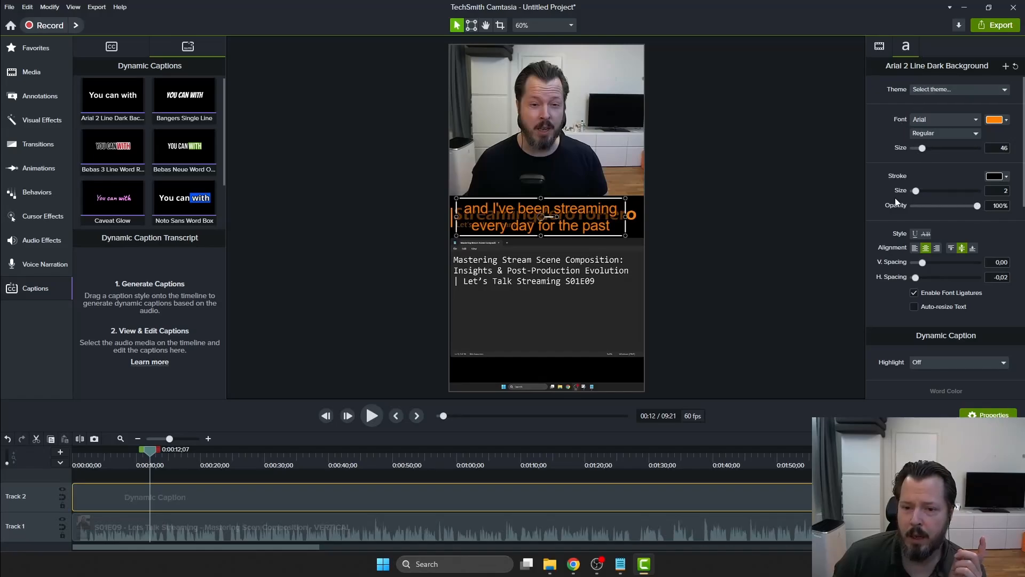
mouse_move(977, 206)
left_mouse_down()
mouse_move(909, 206)
mouse_move(998, 203)
left_mouse_up()
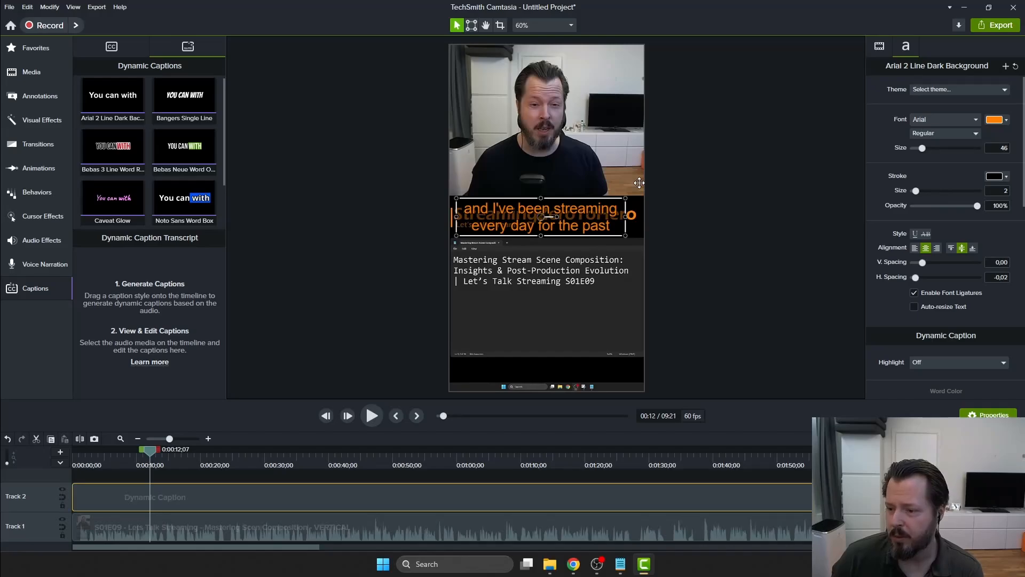
Set the caption block's background opacity to 100% and its corner radius to 0.
scroll(969, 285, "down", 1)
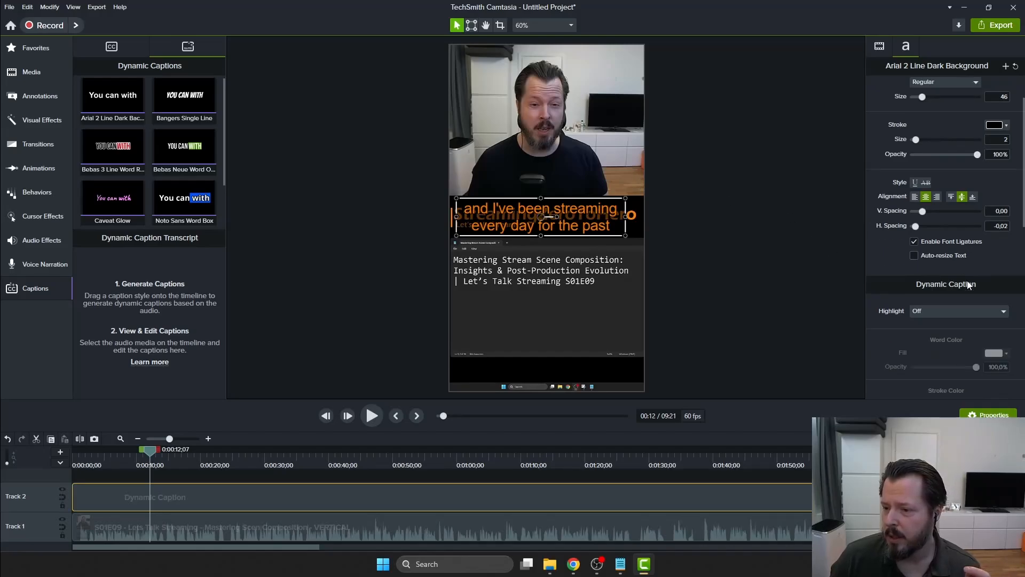
scroll(968, 284, "down", 5)
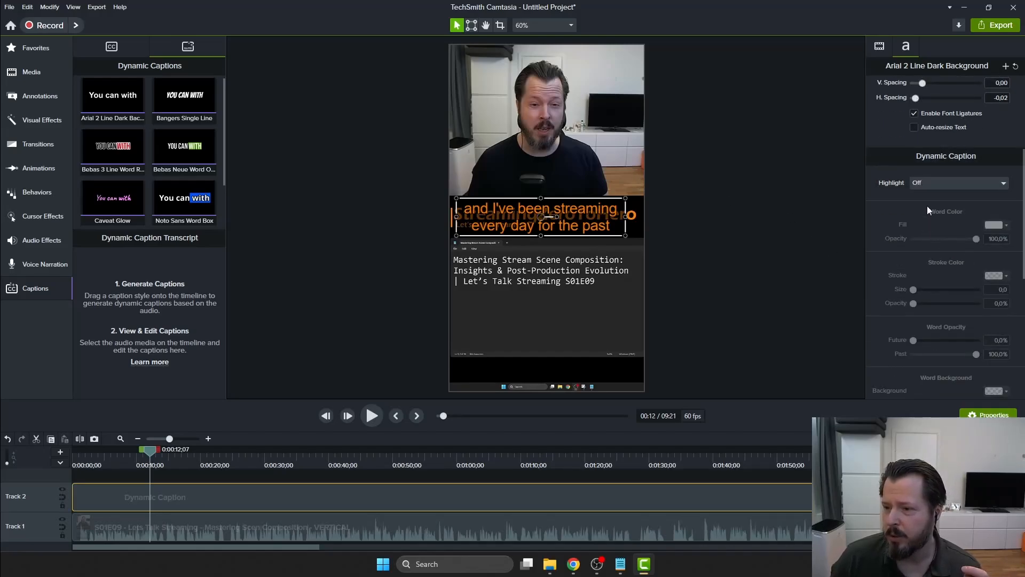
scroll(913, 186, "down", 9)
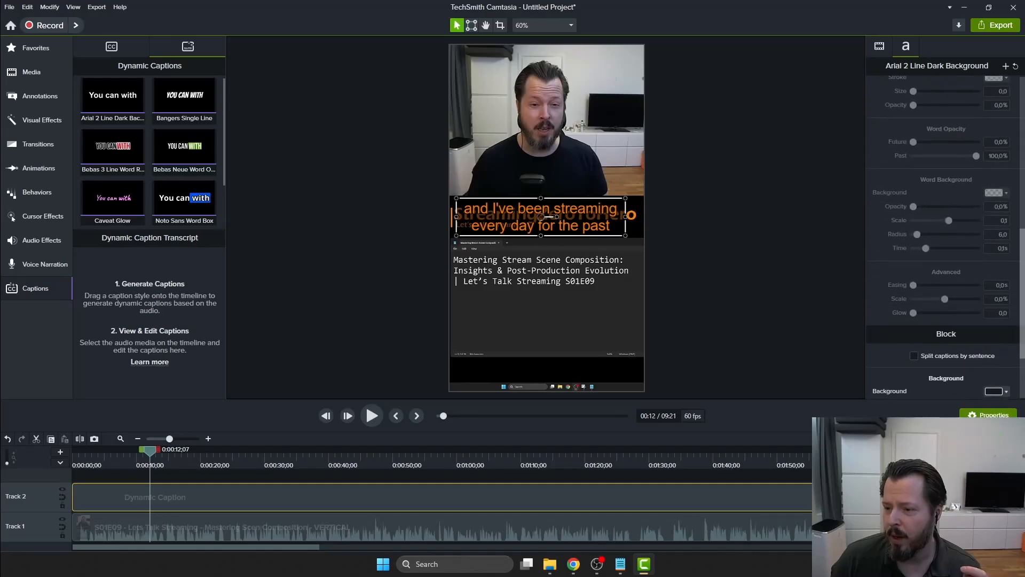
scroll(918, 297, "down", 2)
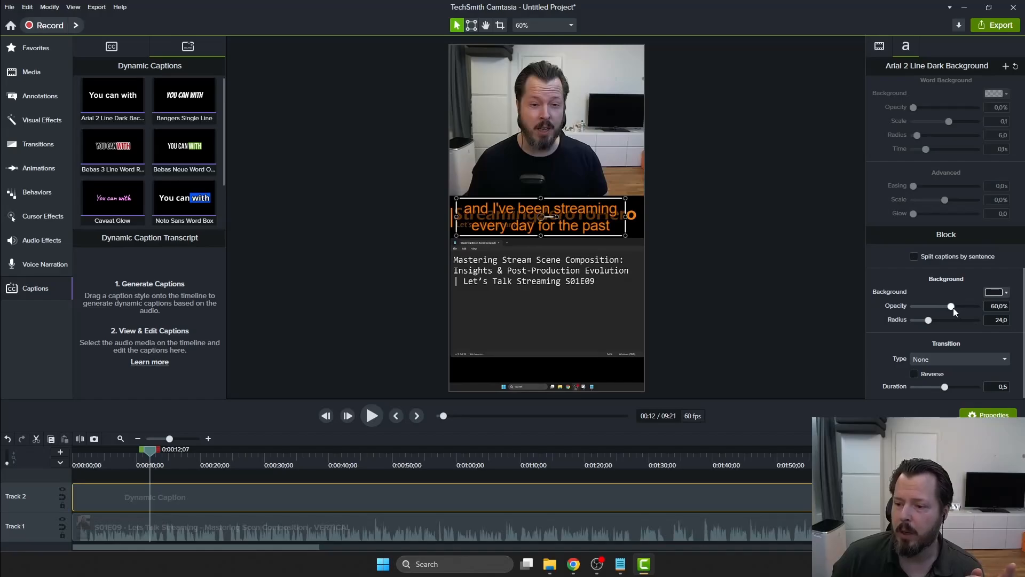
left_click_drag(951, 307, 992, 308)
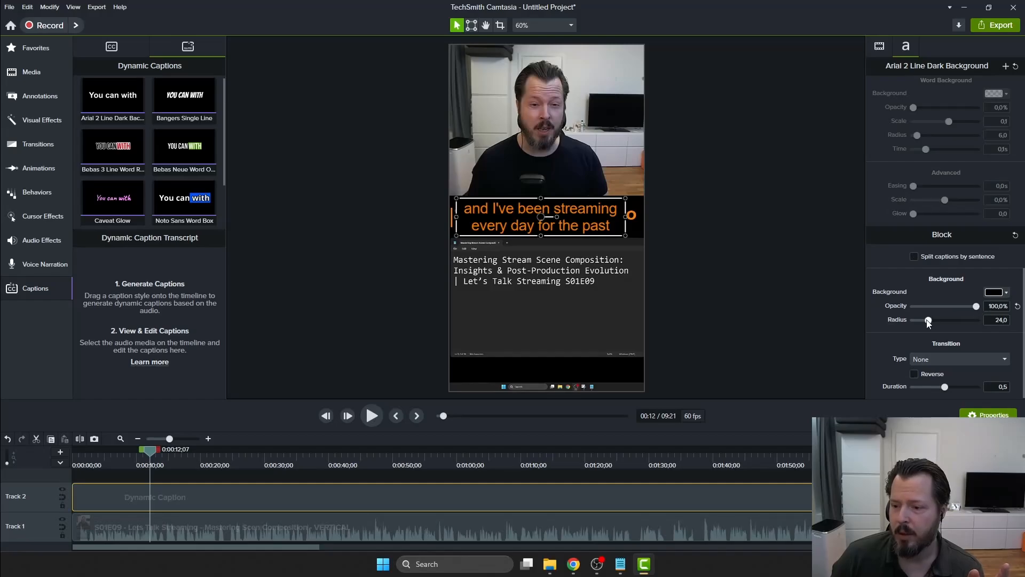
left_click_drag(931, 319, 870, 313)
left_click_drag(940, 319, 879, 315)
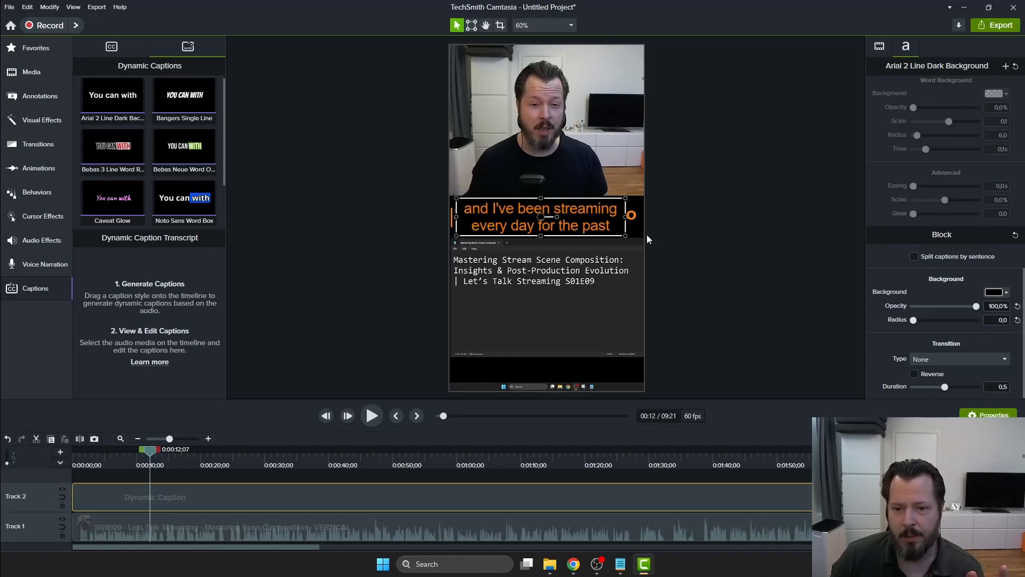
Stretch the caption box to the full width of the vertical video and left-align its text.
mouse_move(629, 216)
left_mouse_down()
mouse_move(659, 216)
mouse_move(635, 217)
left_mouse_up()
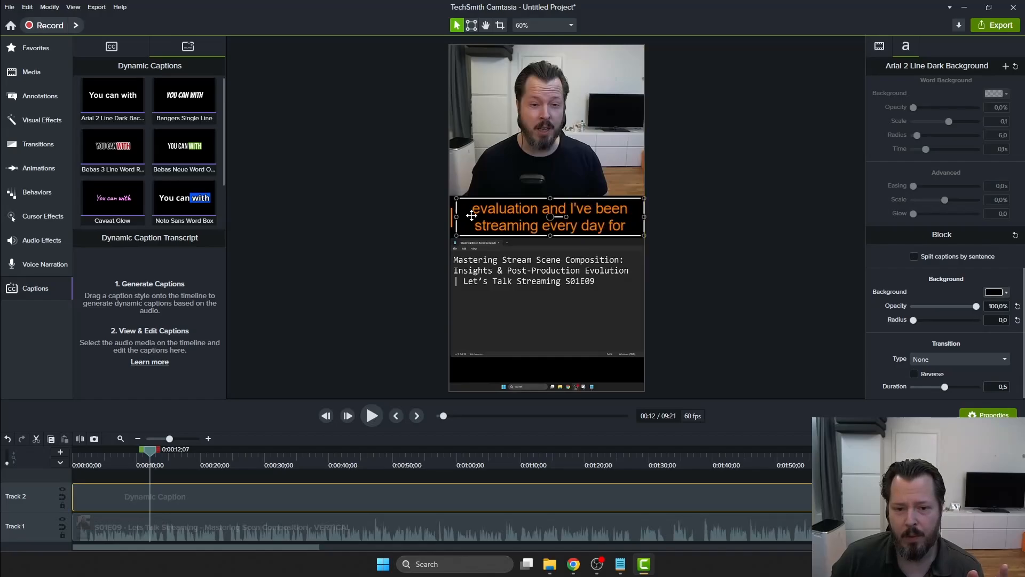
left_click_drag(452, 217, 447, 218)
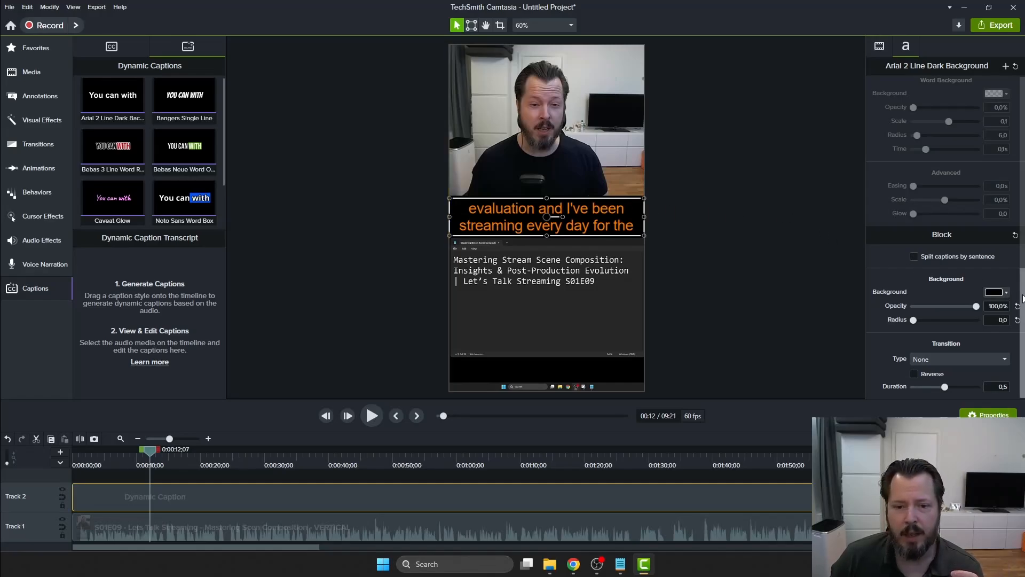
scroll(1023, 297, "up", 6)
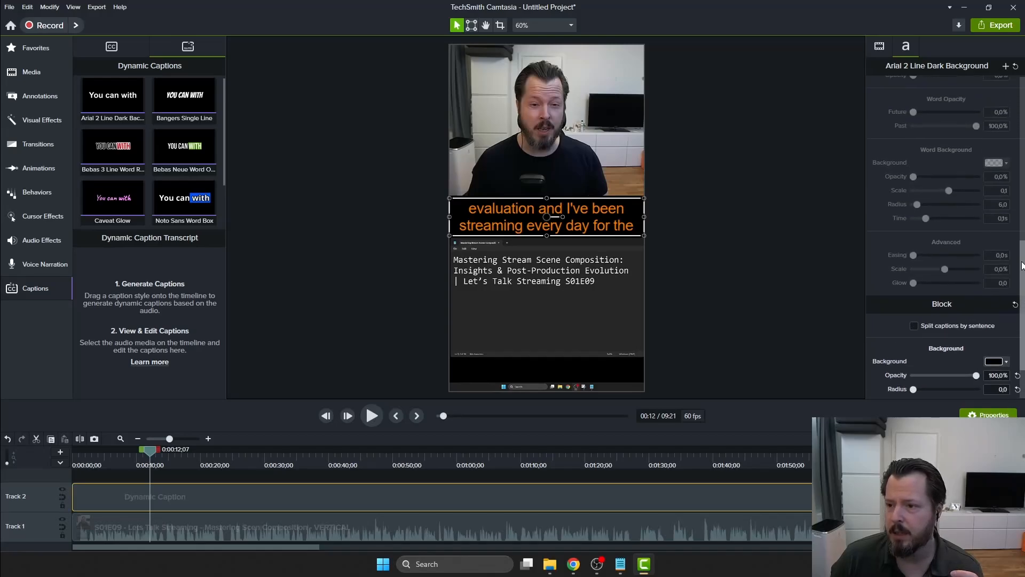
scroll(1022, 298, "up", 5)
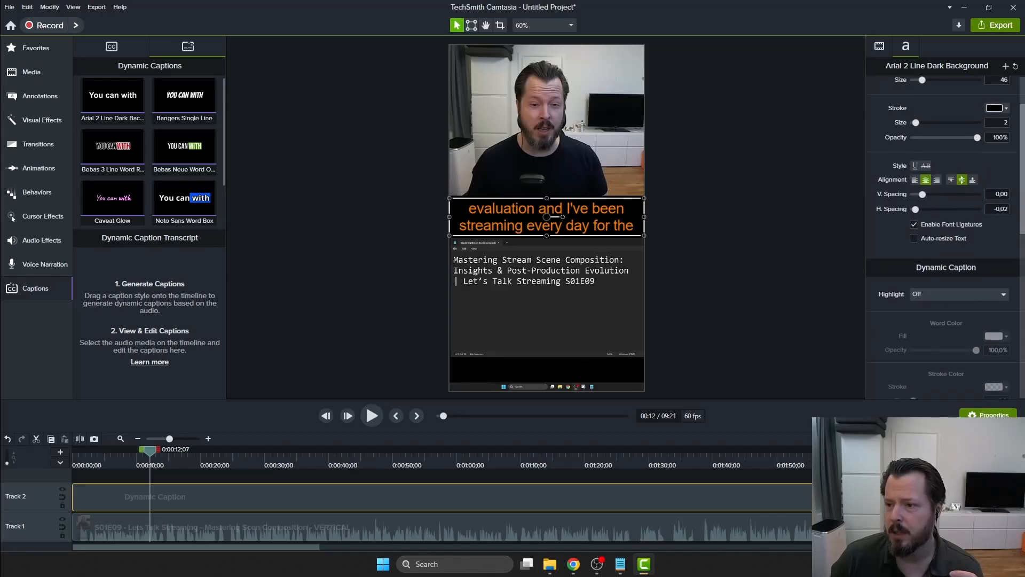
left_click(915, 248)
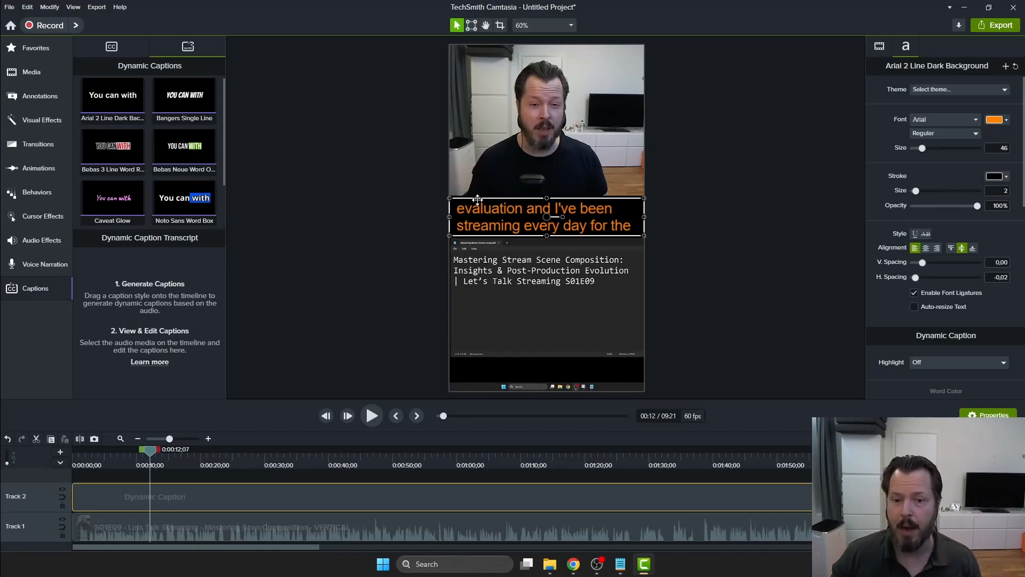
Play the opening of the video from the start to review how the left-aligned captions read and sync with the speech.
left_click_drag(149, 450, 68, 463)
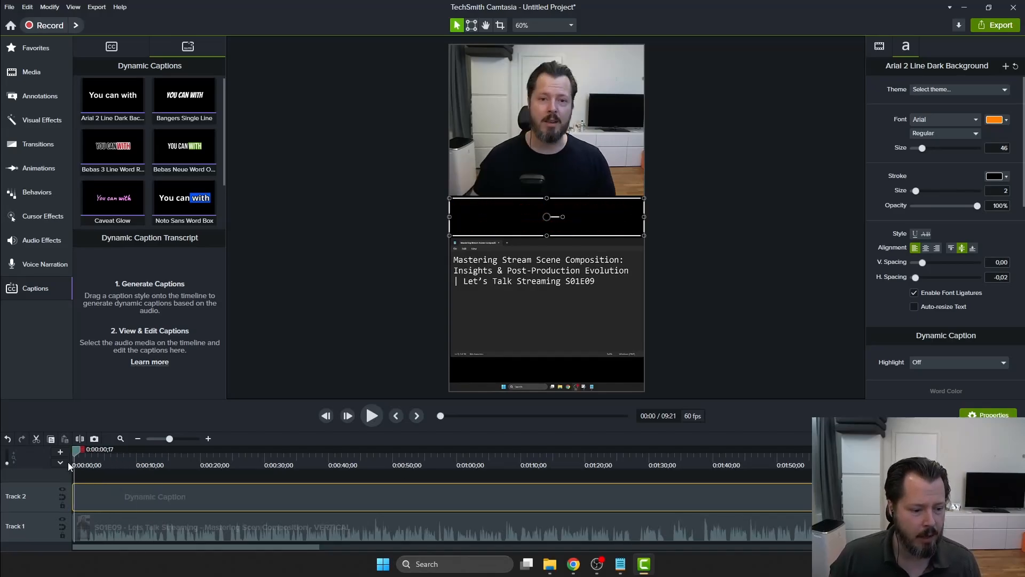
key("space")
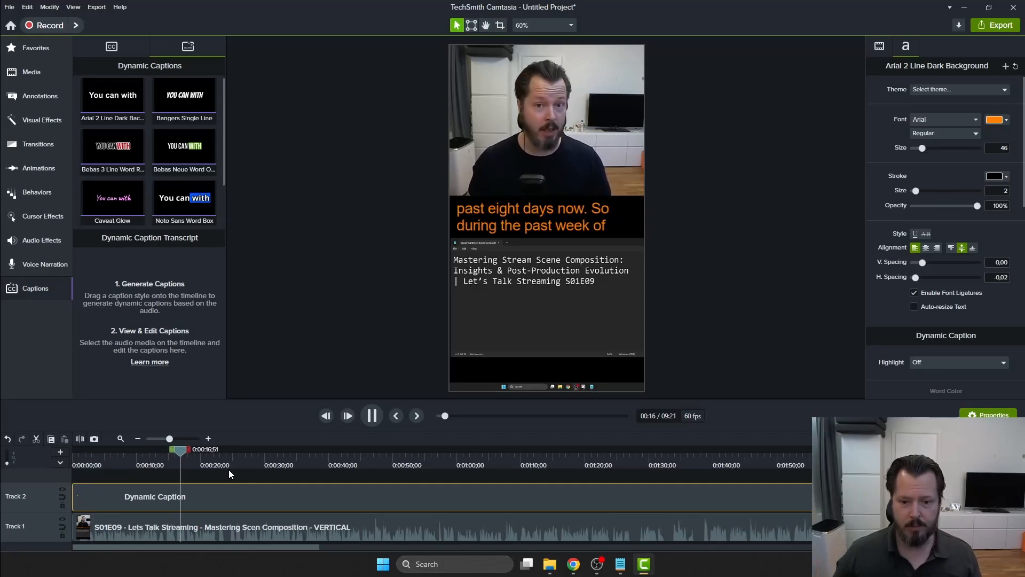
key("space")
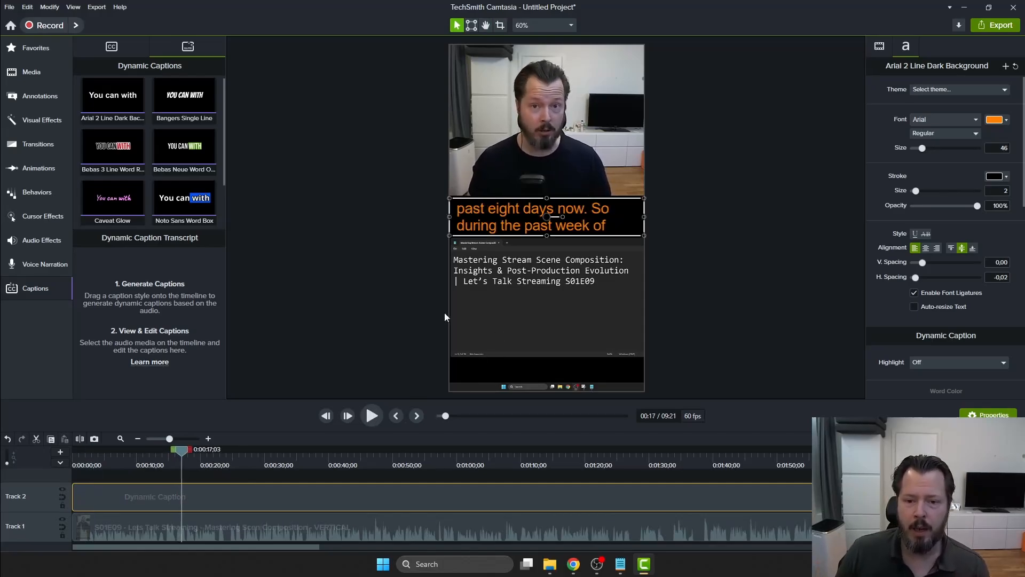
left_click_drag(184, 453, 85, 476)
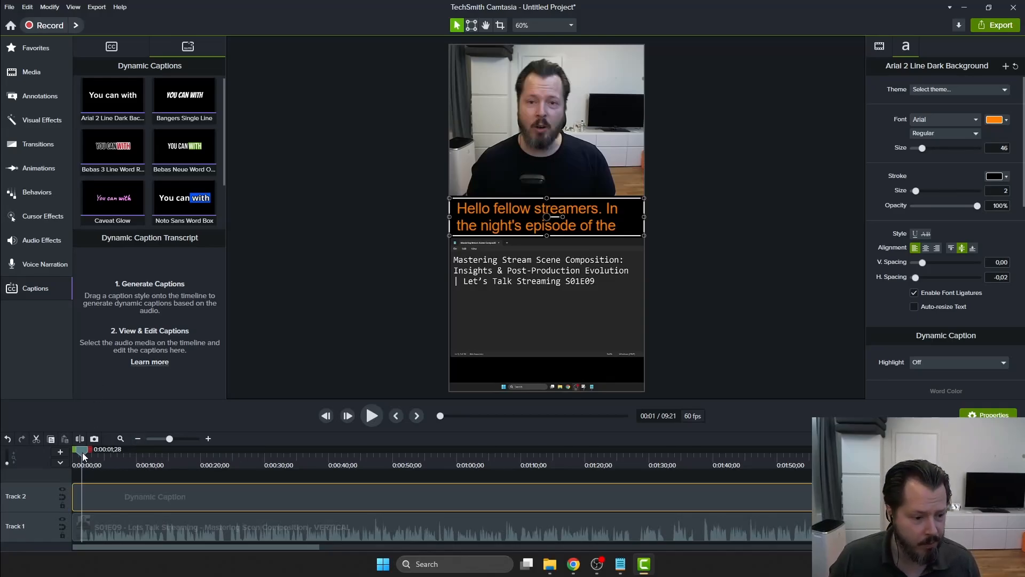
left_click_drag(82, 453, 72, 450)
key("space")
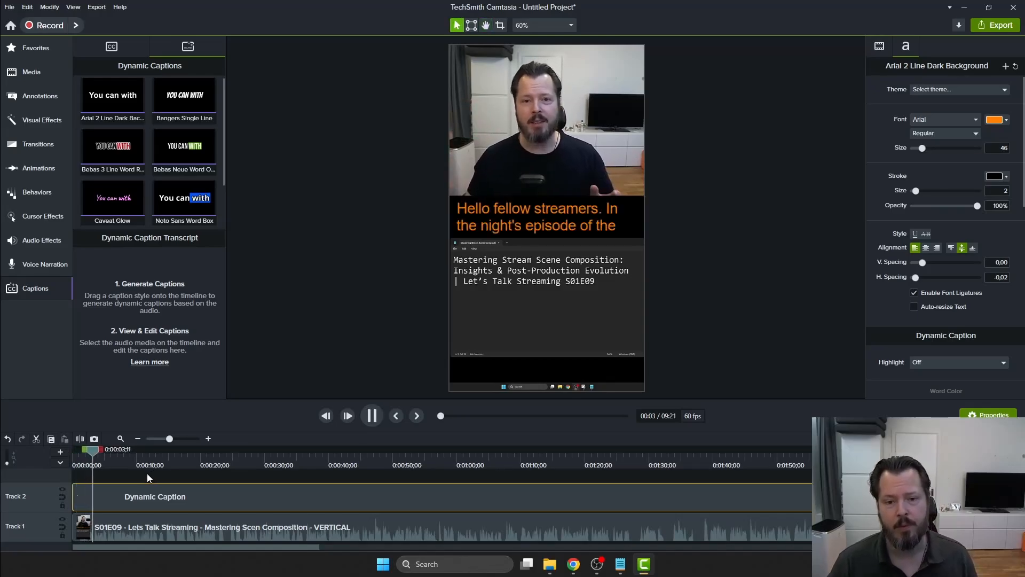
key("space")
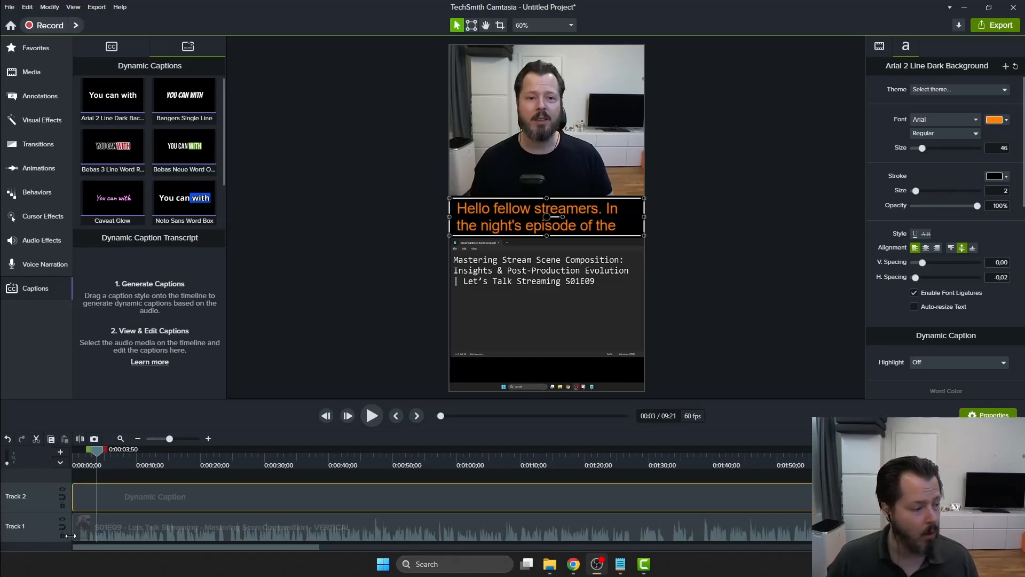
Play the video from the beginning to about 1:18 to review the captions over the changing footage.
left_click_drag(94, 447, 74, 453)
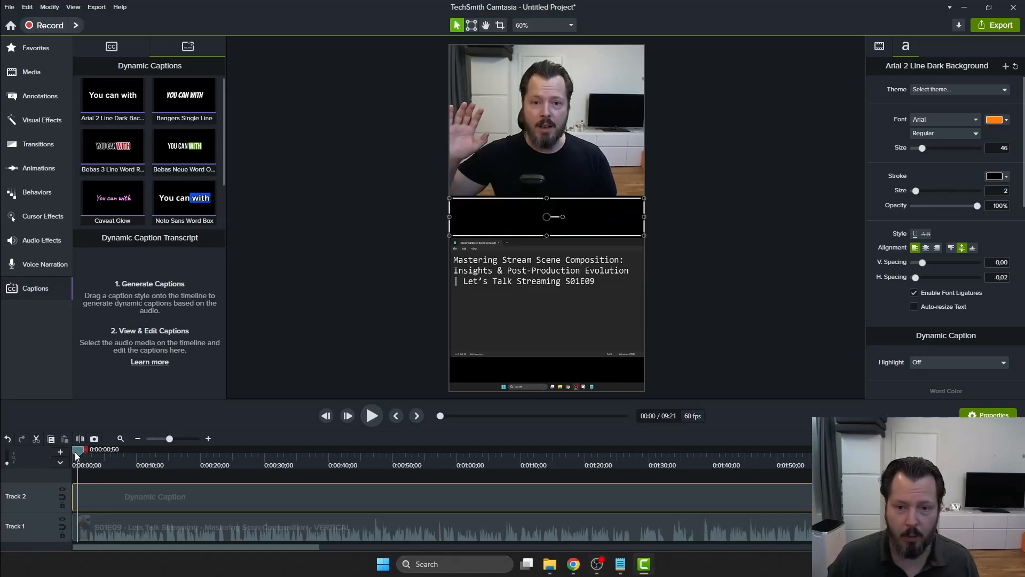
key("space")
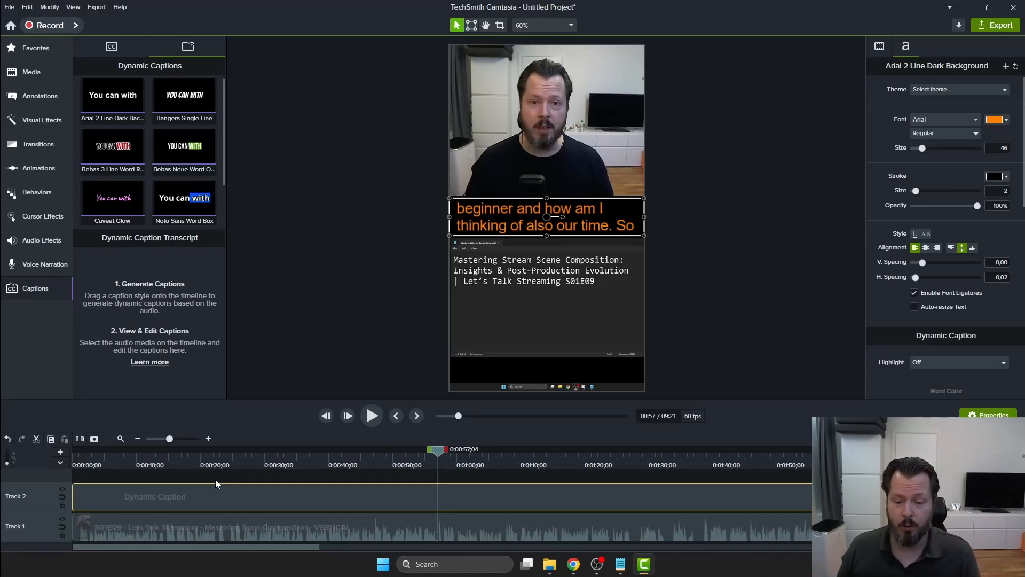
key("space")
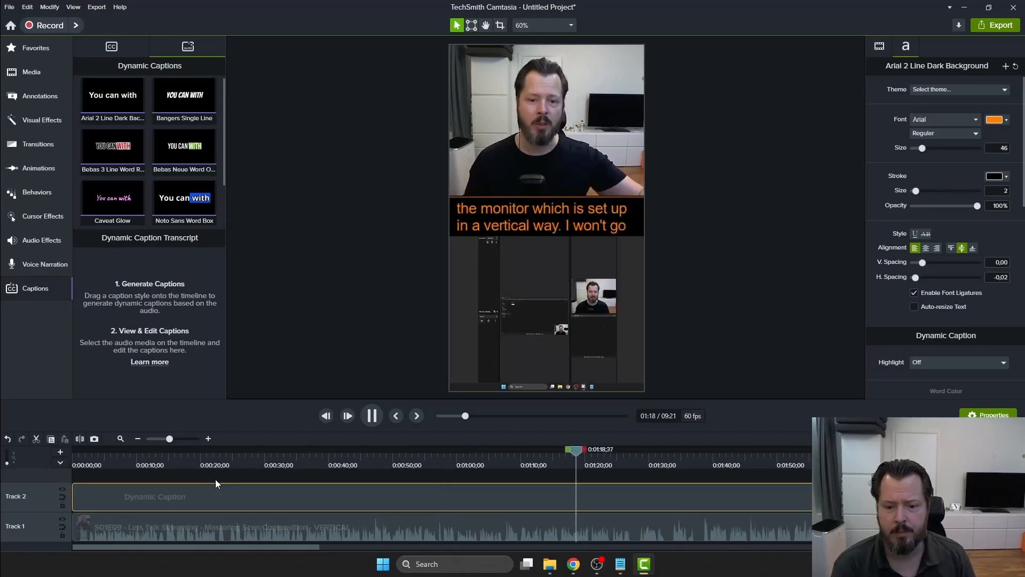
key("space")
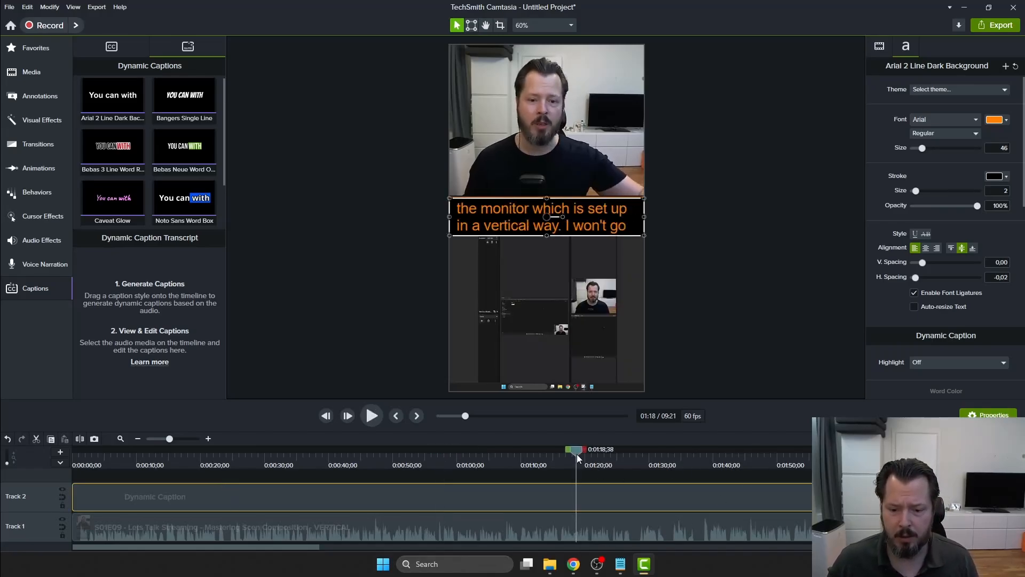
Find the pause in speech around 1:13 and split both the caption and video clips at 0:01:13;18.
left_click_drag(578, 455, 518, 453)
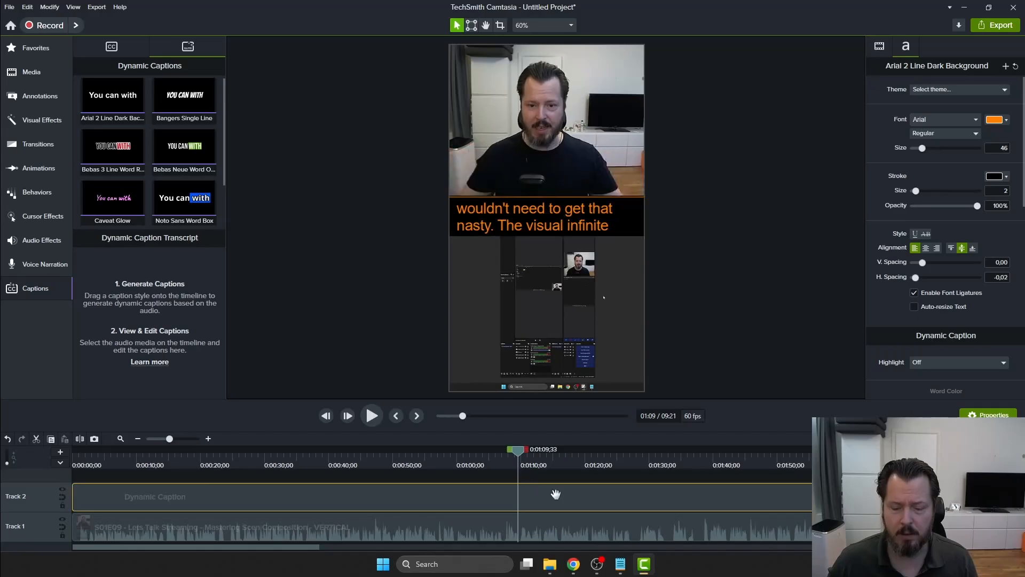
key("space")
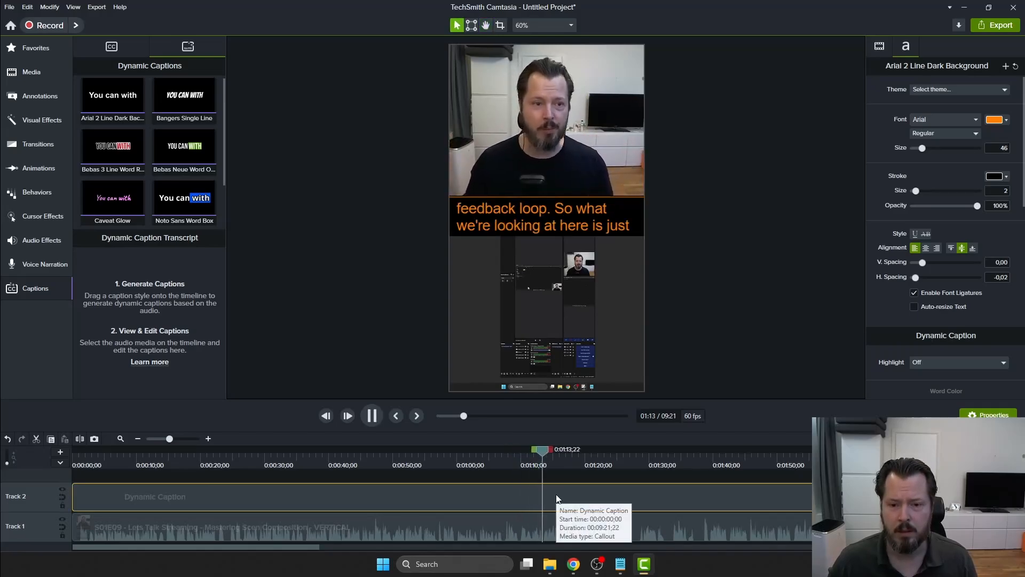
left_click(559, 485)
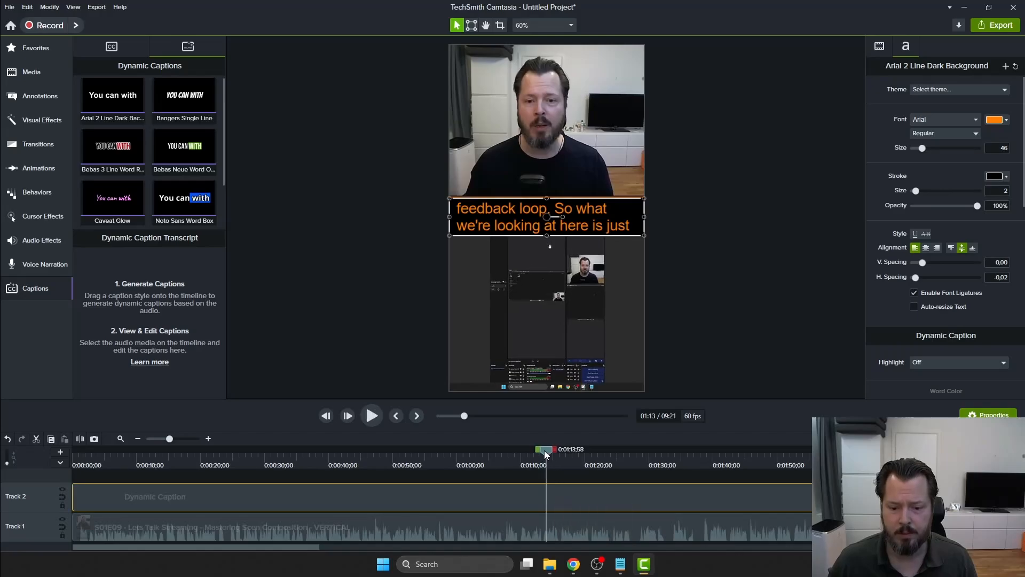
left_click_drag(544, 450, 540, 451)
left_click(541, 536)
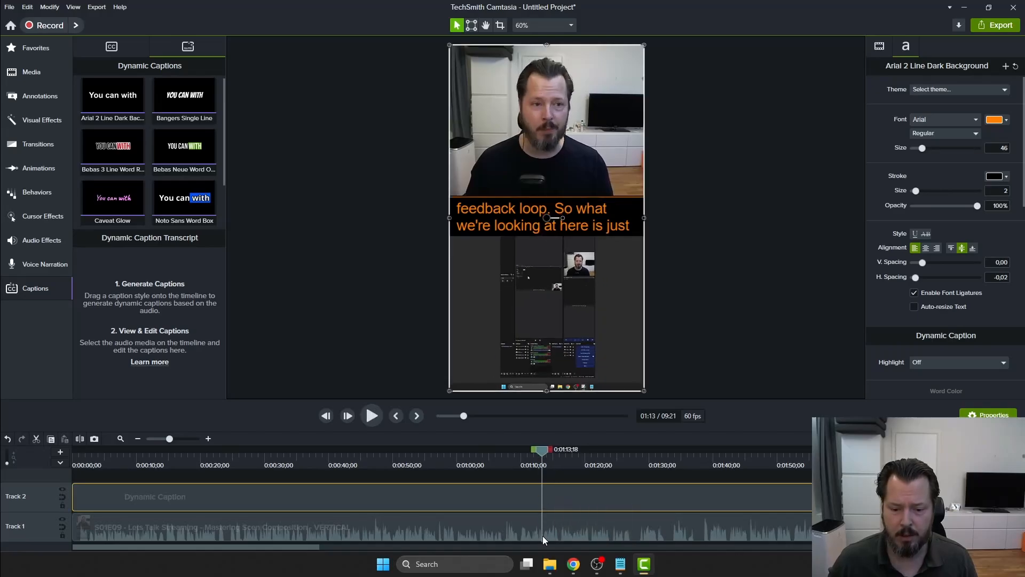
key("s")
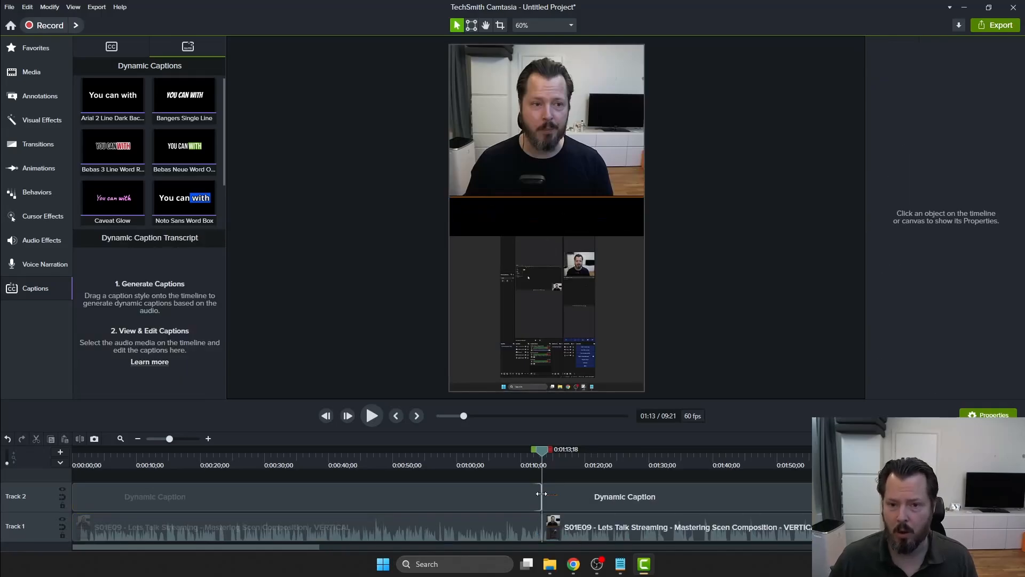
Preview playback across the split, move the playhead to about 2:13 and select the caption of the second segment.
key("space")
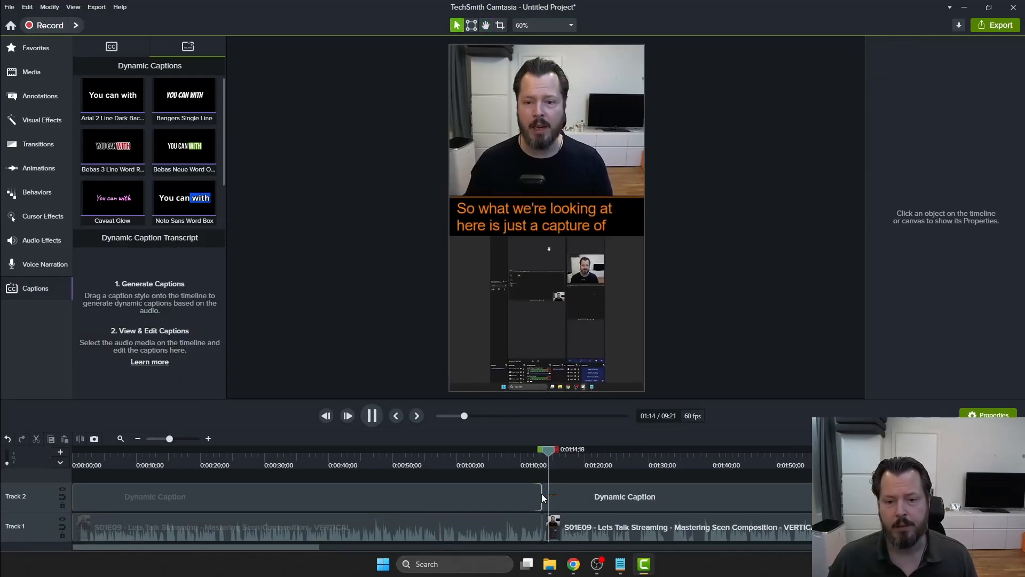
left_click(542, 464)
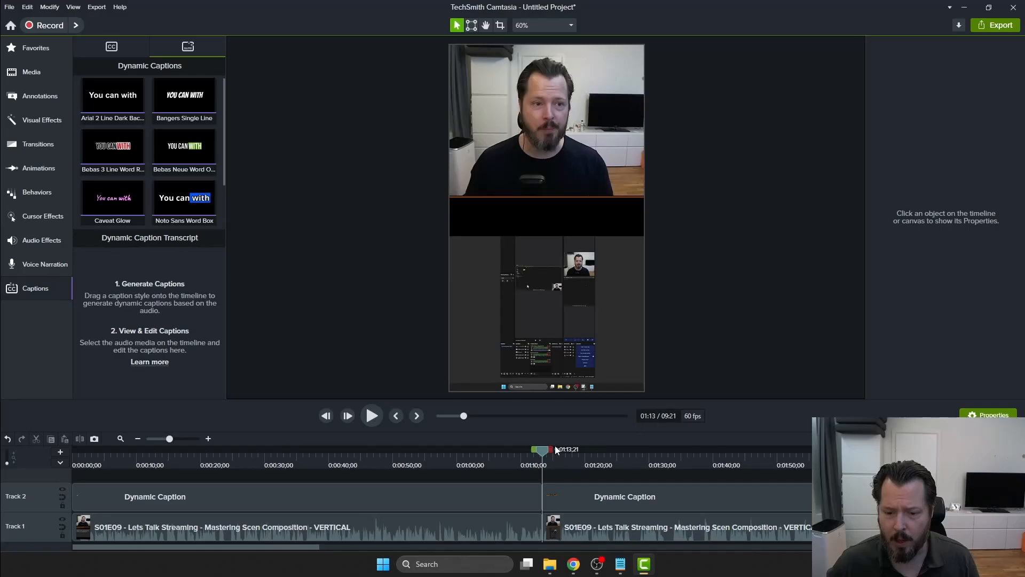
left_click_drag(540, 454, 920, 459)
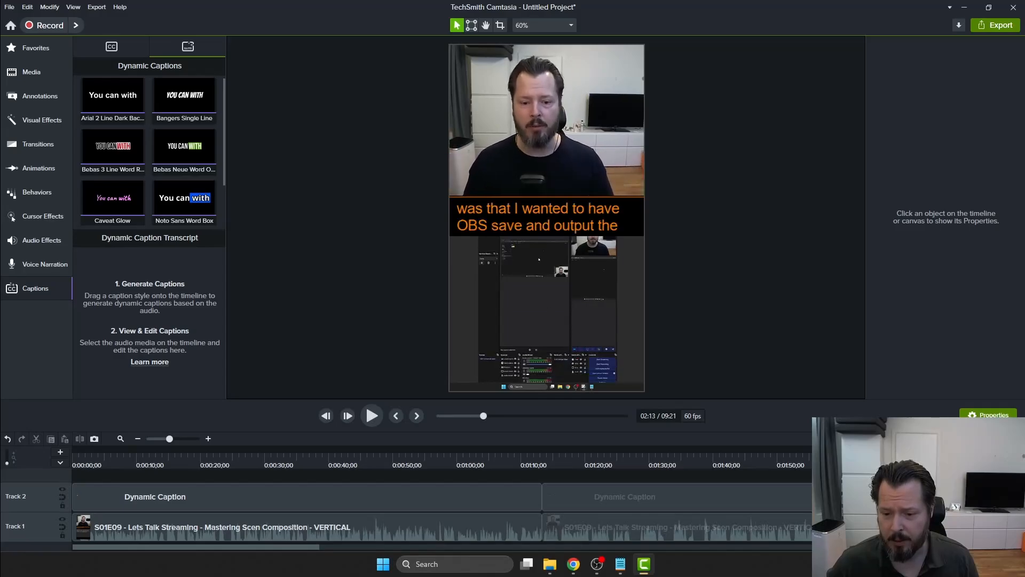
left_click(550, 219)
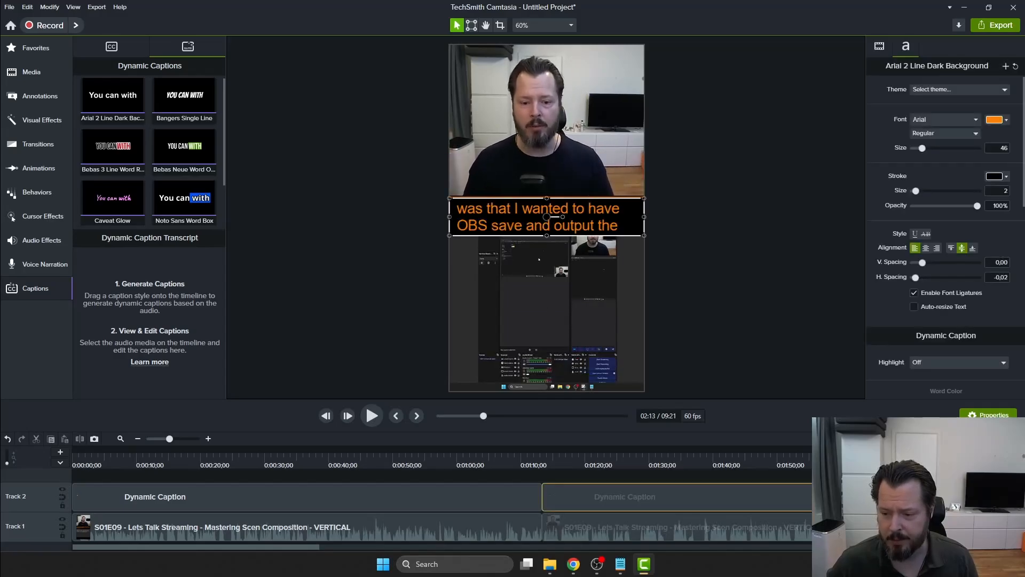
Check the second segment's video and caption clips in turn and return the playhead to the split at about 1:13.
left_click(919, 527)
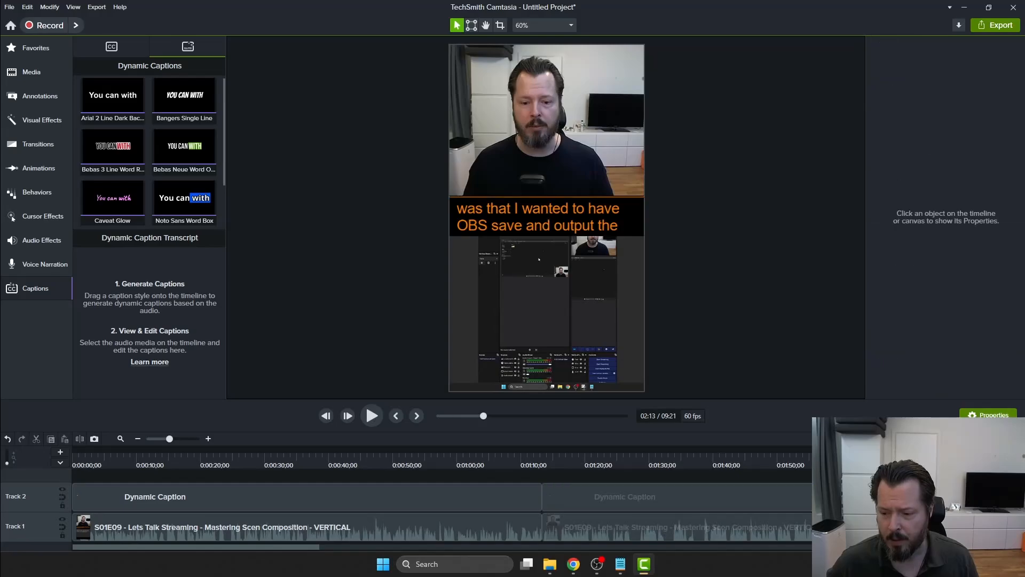
key("Escape")
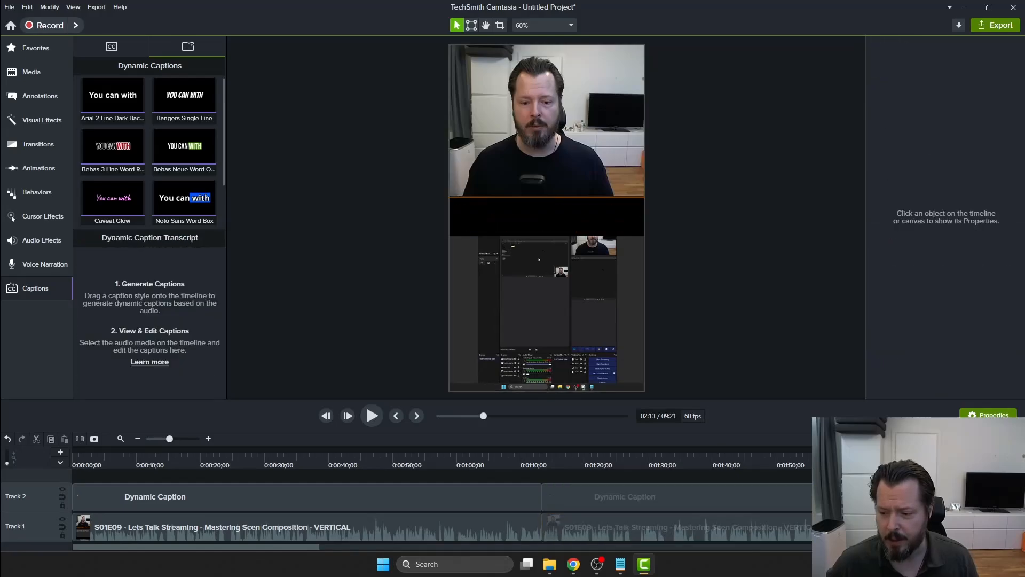
left_click(918, 527)
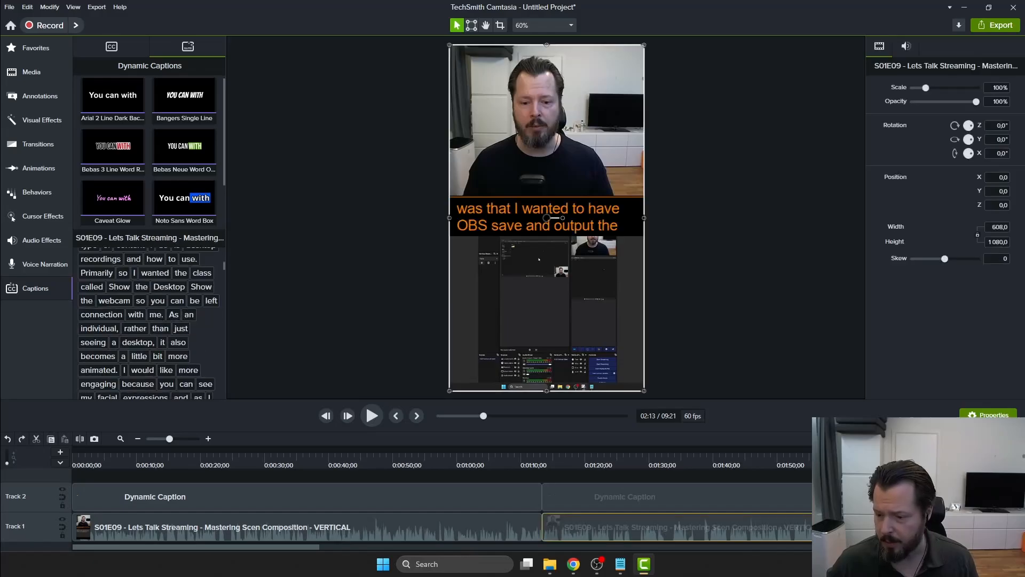
left_click(919, 497)
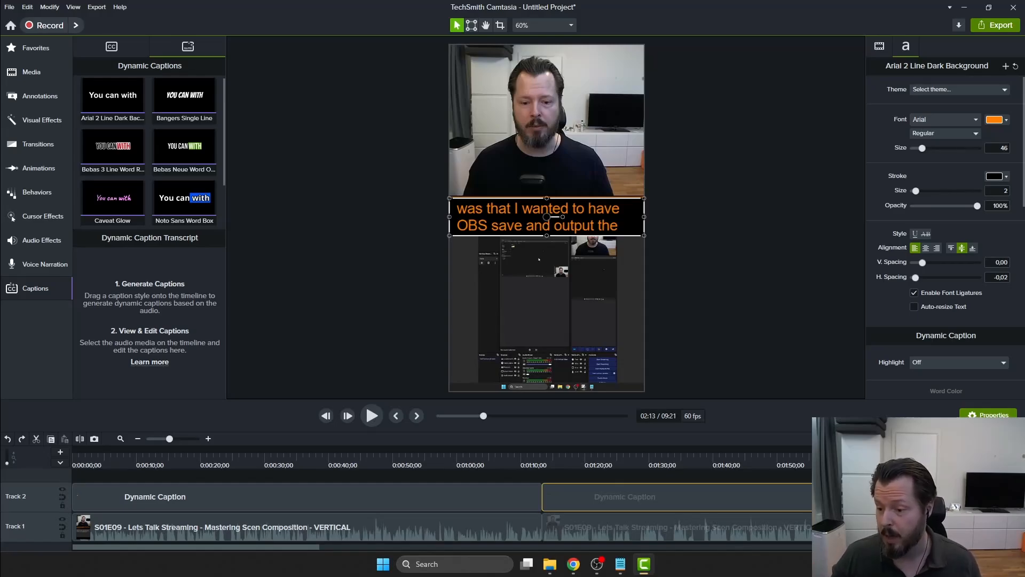
left_click(614, 498)
left_click(539, 495)
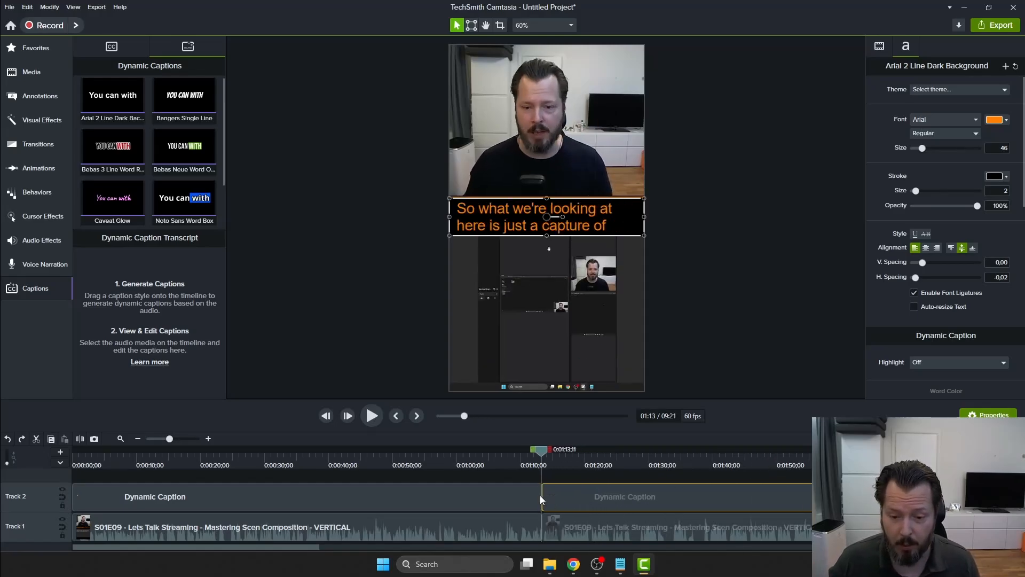
Play parts of the second segment around 2:20, 2:43 and 6:24 to review how the captions follow the speech.
key("space")
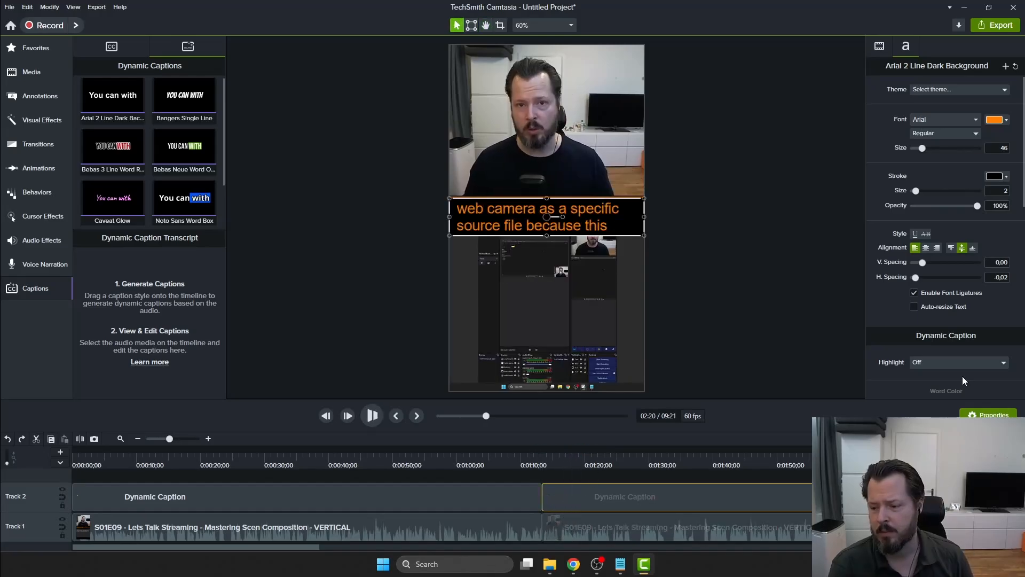
key("space")
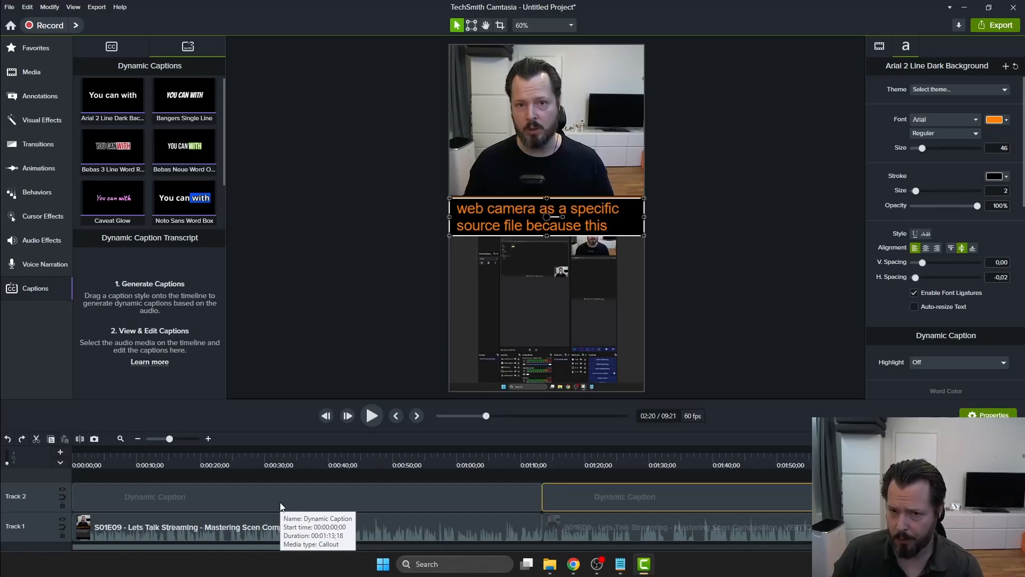
key("space")
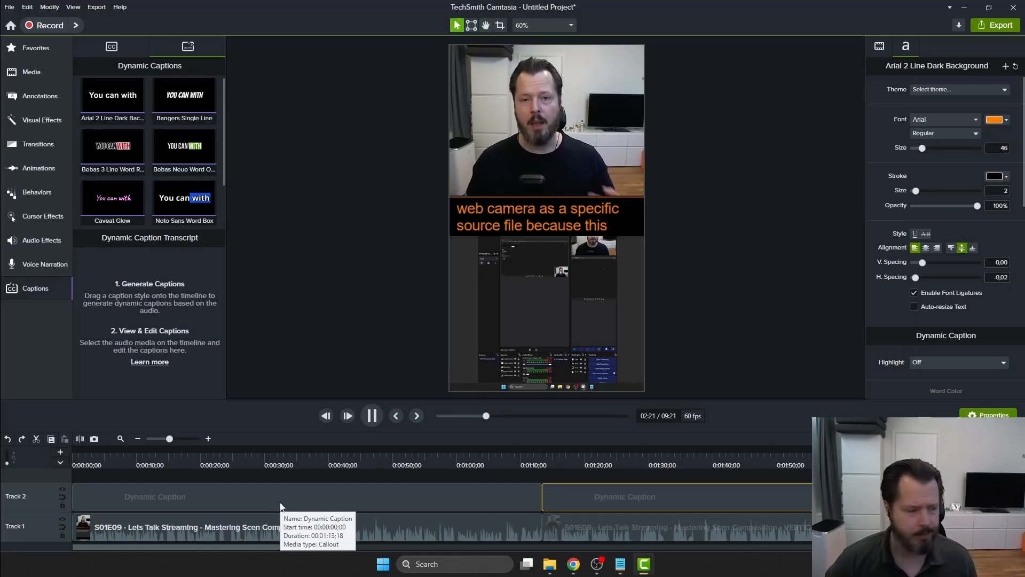
key("space")
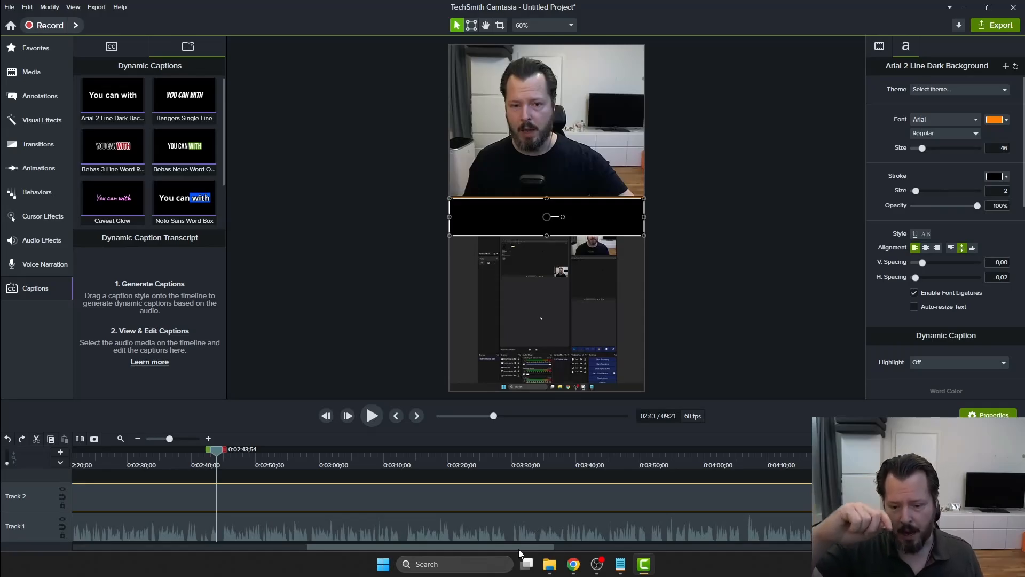
key("space")
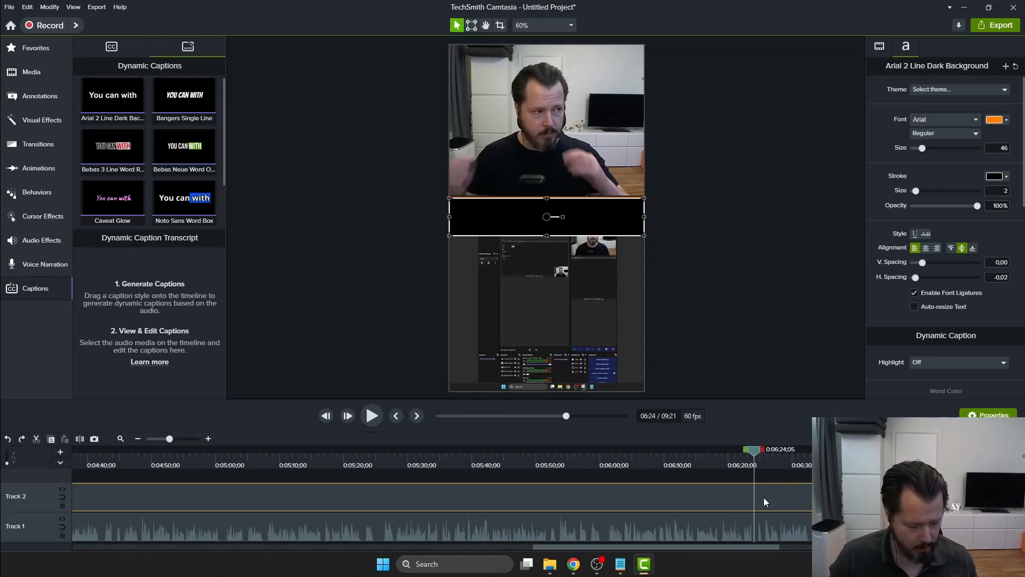
key("ctrl+s")
left_click(867, 459)
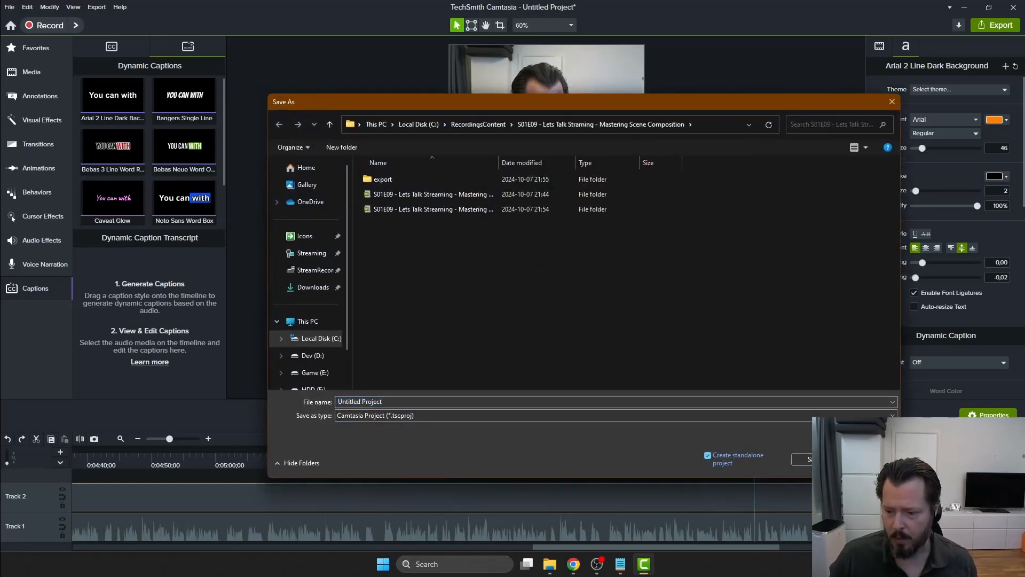
key("ctrl+shift+s")
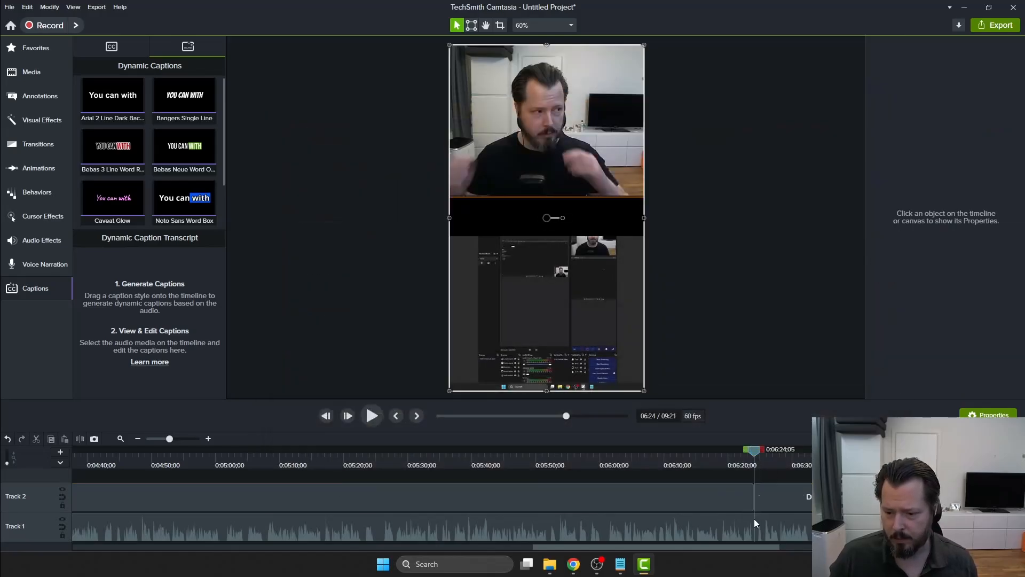
Find the pause in speech around 2:10 and split both the caption and video clips at 0:02:10;04.
left_click_drag(767, 549, 330, 524)
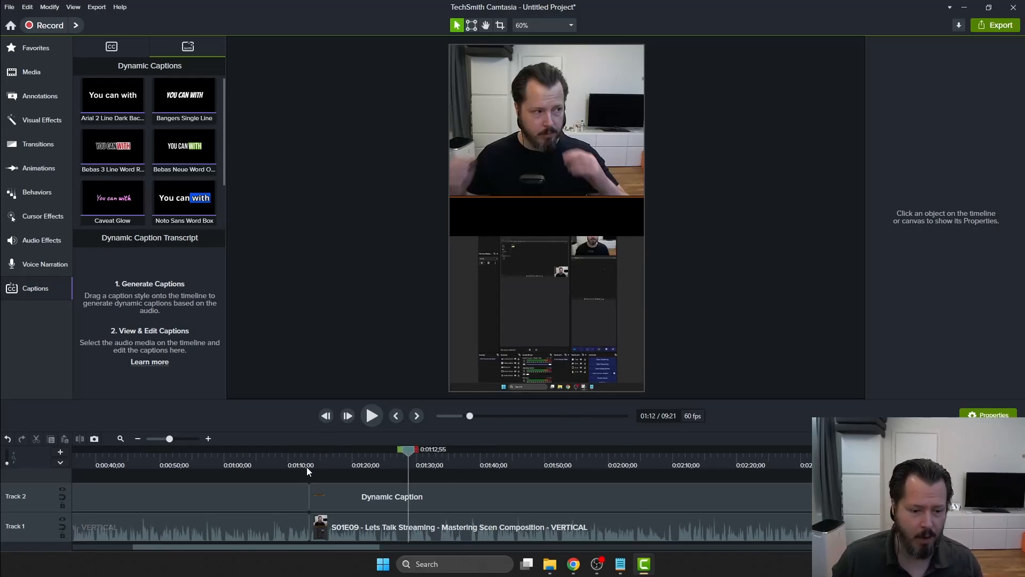
left_click(306, 466)
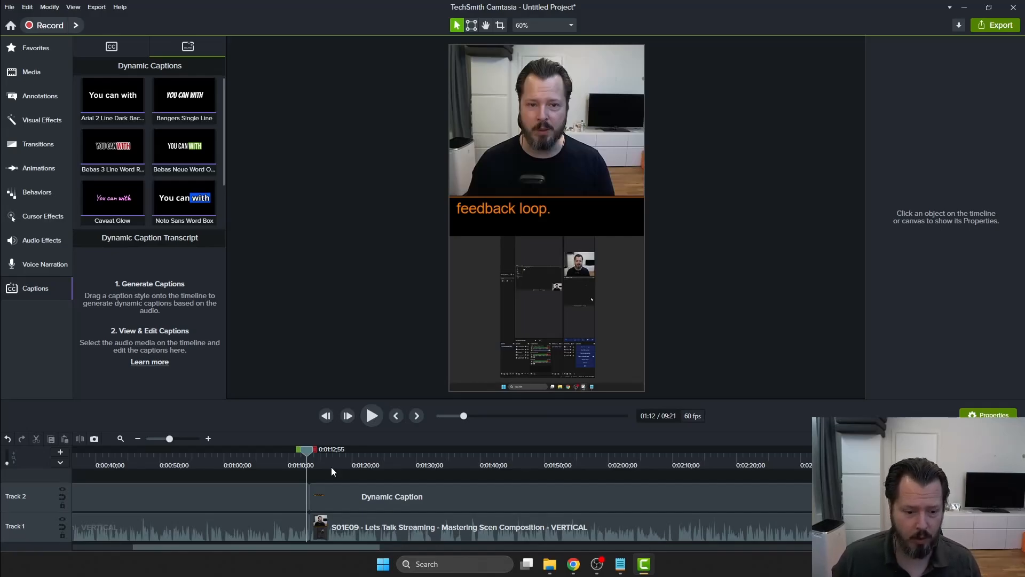
key("space")
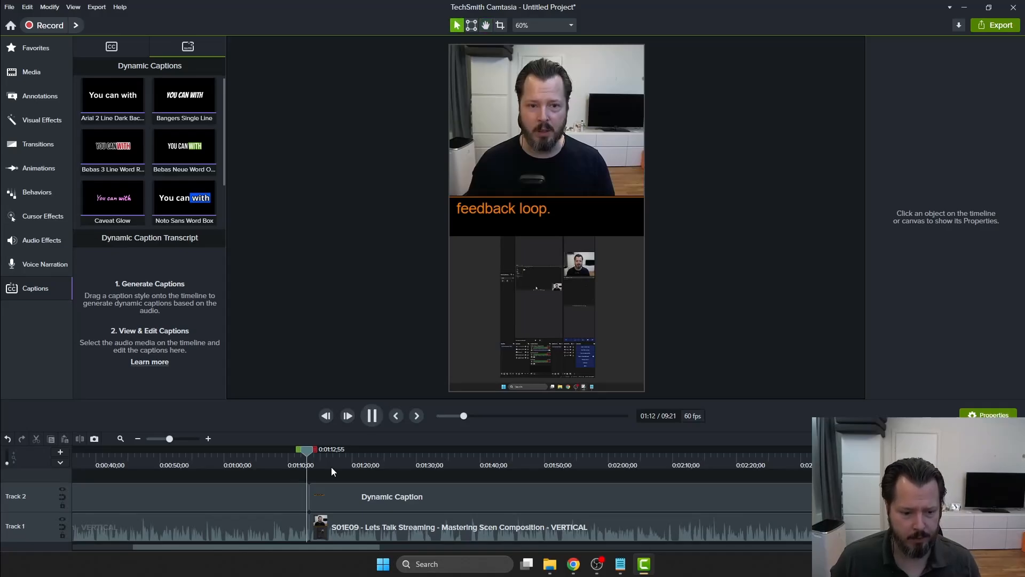
left_click(683, 448)
left_click_drag(684, 447, 673, 453)
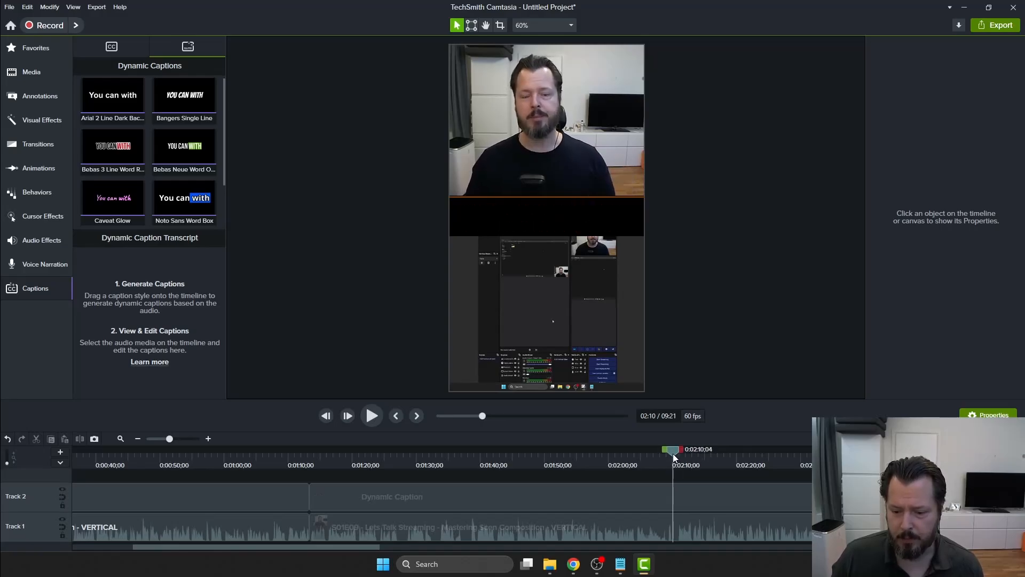
left_click(672, 497)
key("s")
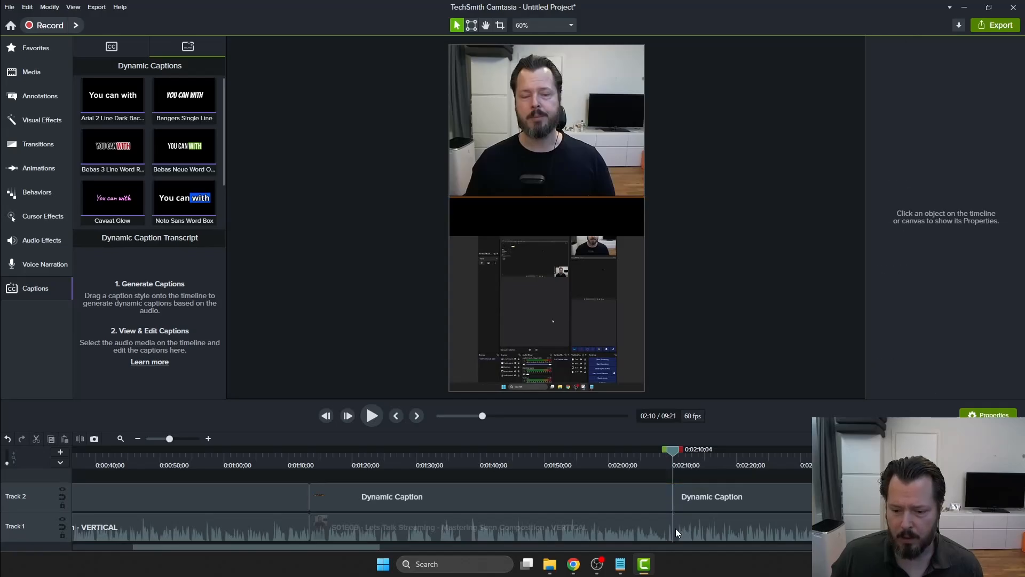
left_click(674, 525)
key("s")
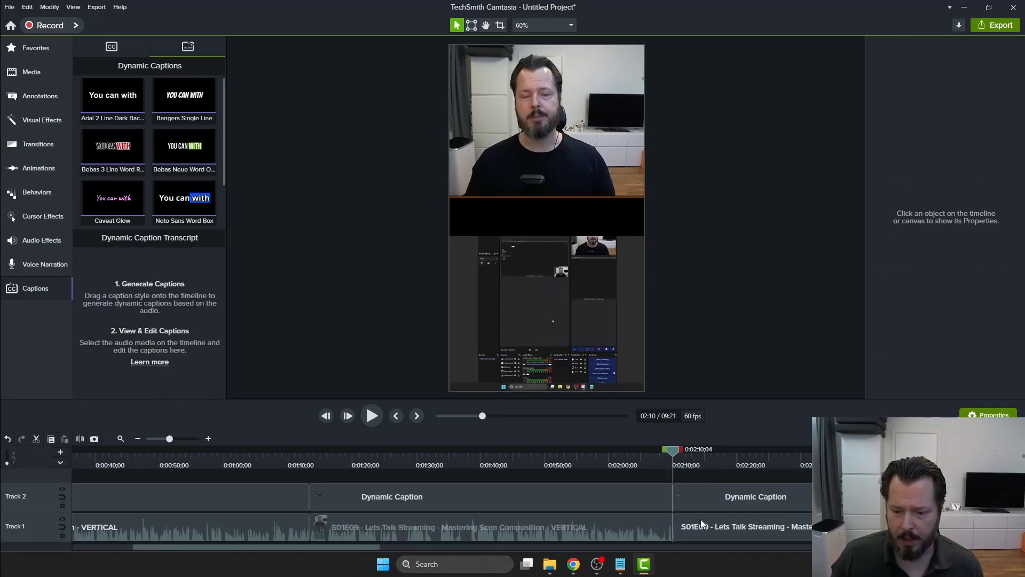
Inspect the middle segment's caption settings and the audio and visual properties of its video clip.
left_click(375, 494)
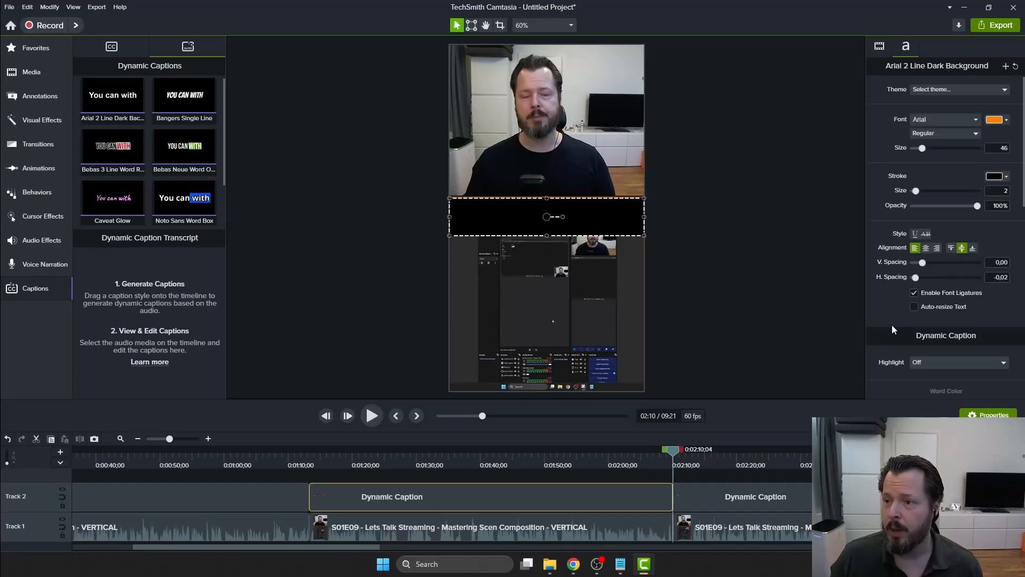
left_click(494, 514)
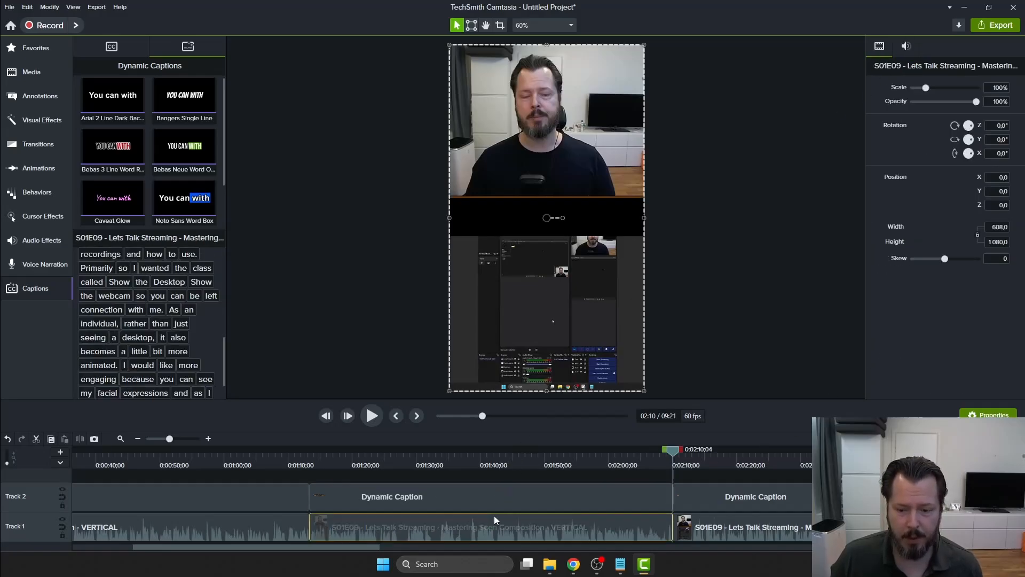
left_click(882, 49)
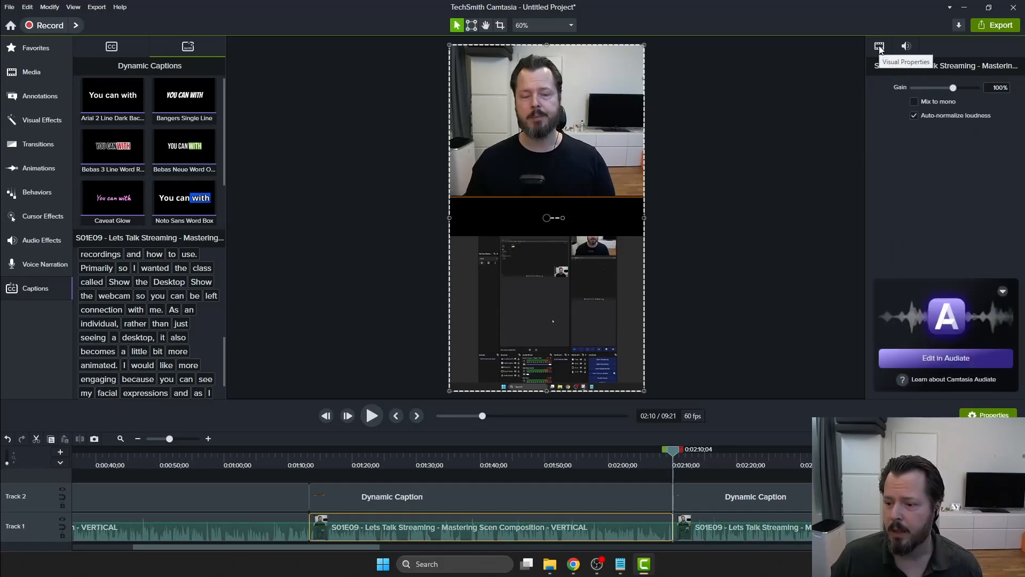
left_click(880, 47)
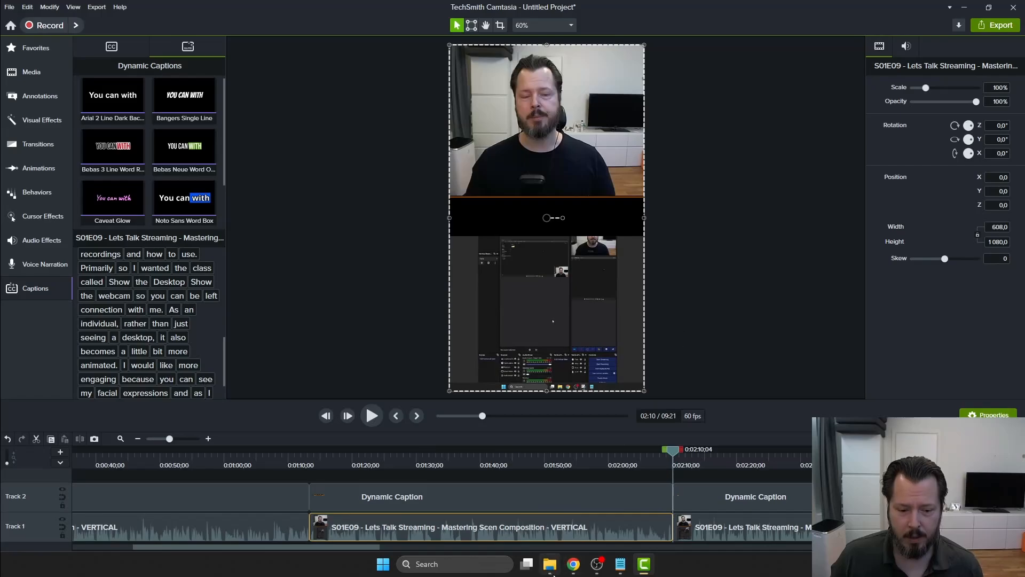
mouse_move(550, 563)
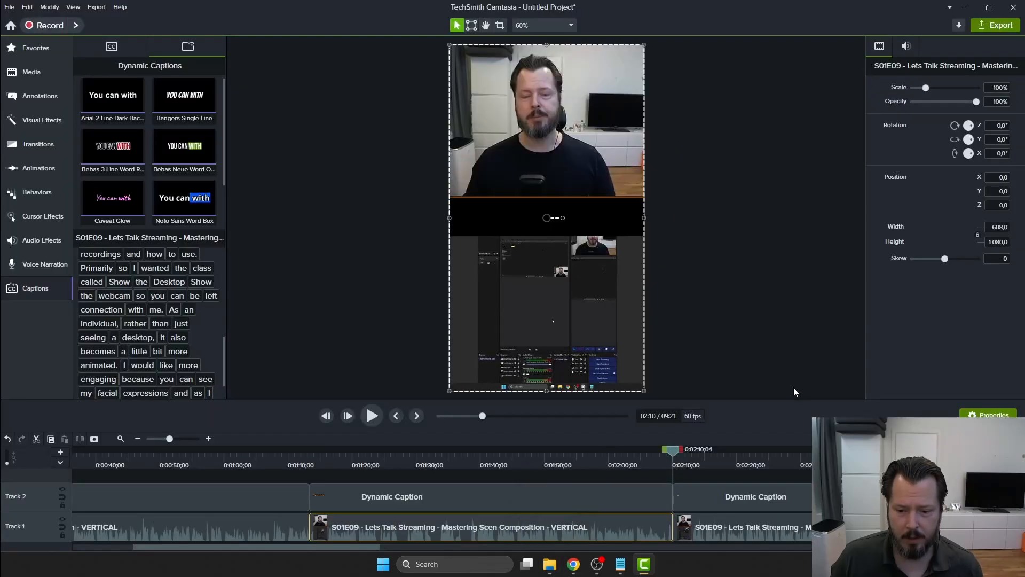
Select the timeline range covering the middle segment, from the split at about 1:13 to the one at 0:02:10;04.
left_click_drag(675, 454, 671, 454)
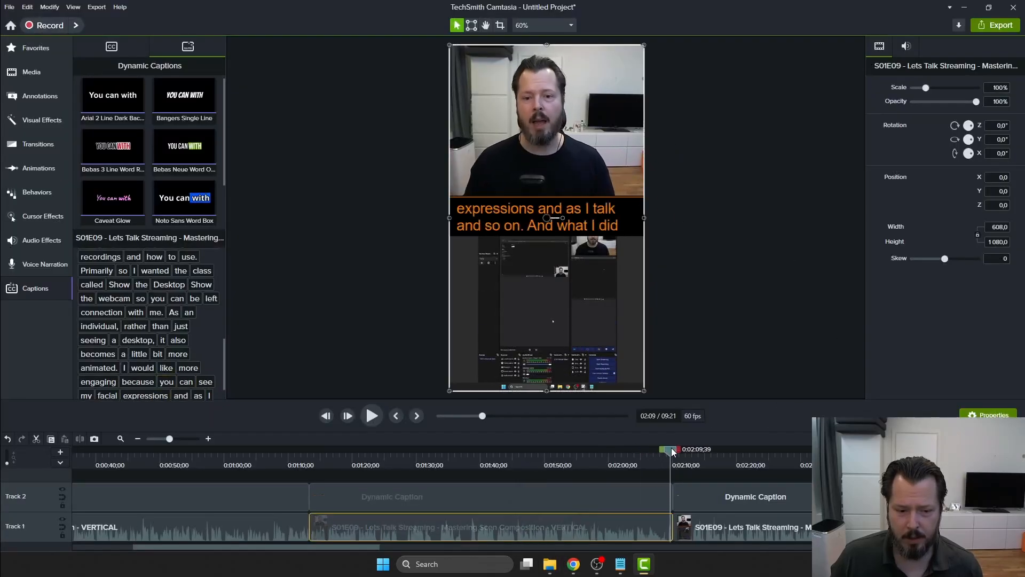
left_click(308, 460)
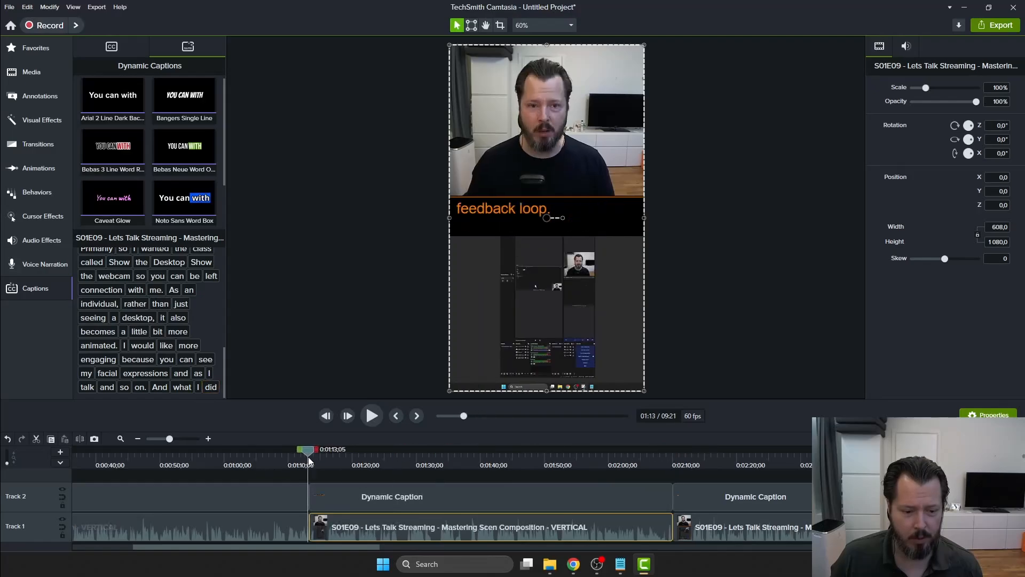
left_click_drag(310, 463, 675, 450)
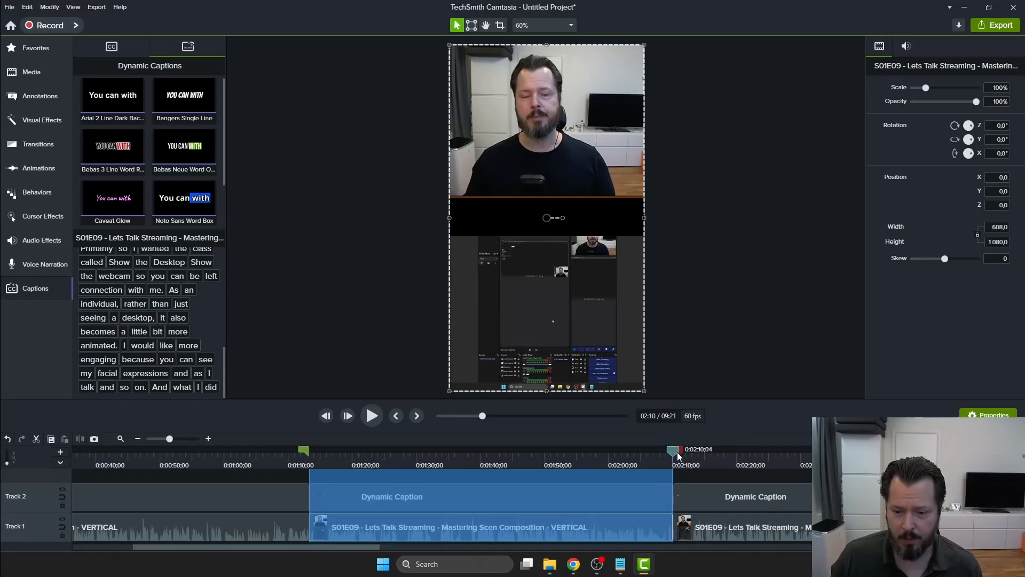
mouse_move(680, 449)
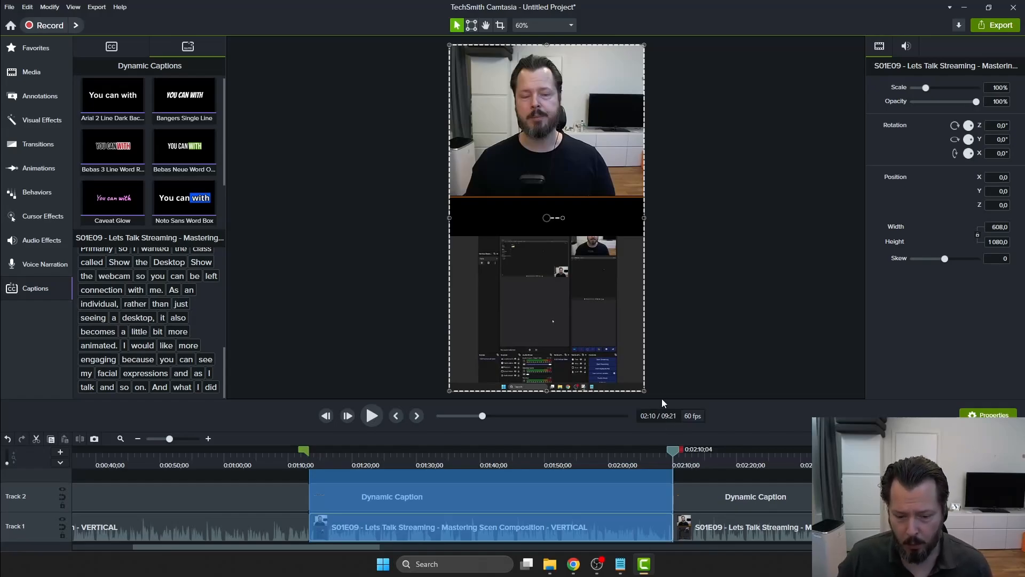
Examine the operations offered for the timeline selection, including exporting only that selection.
left_click(566, 498)
right_click(568, 492)
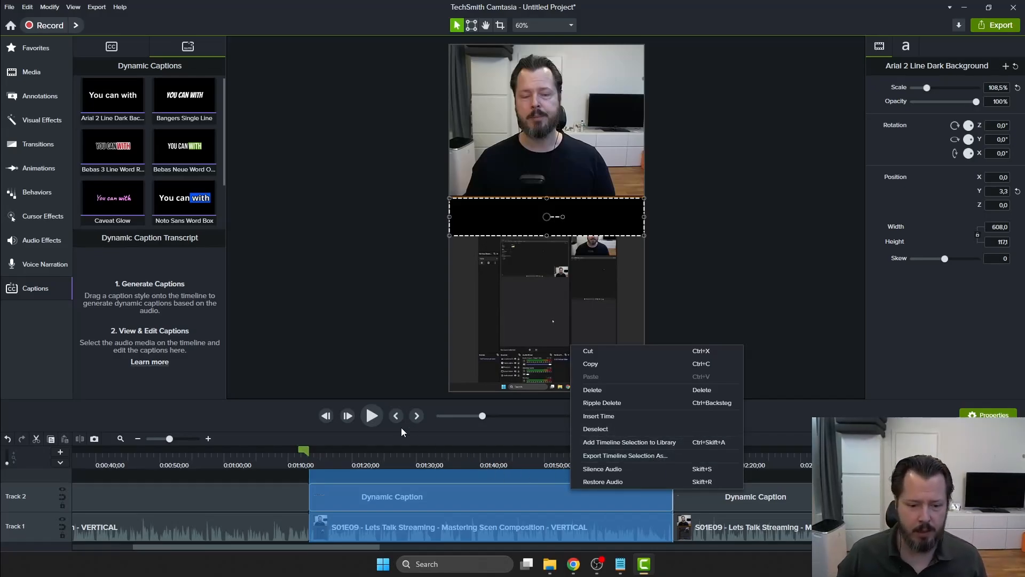
left_click(384, 435)
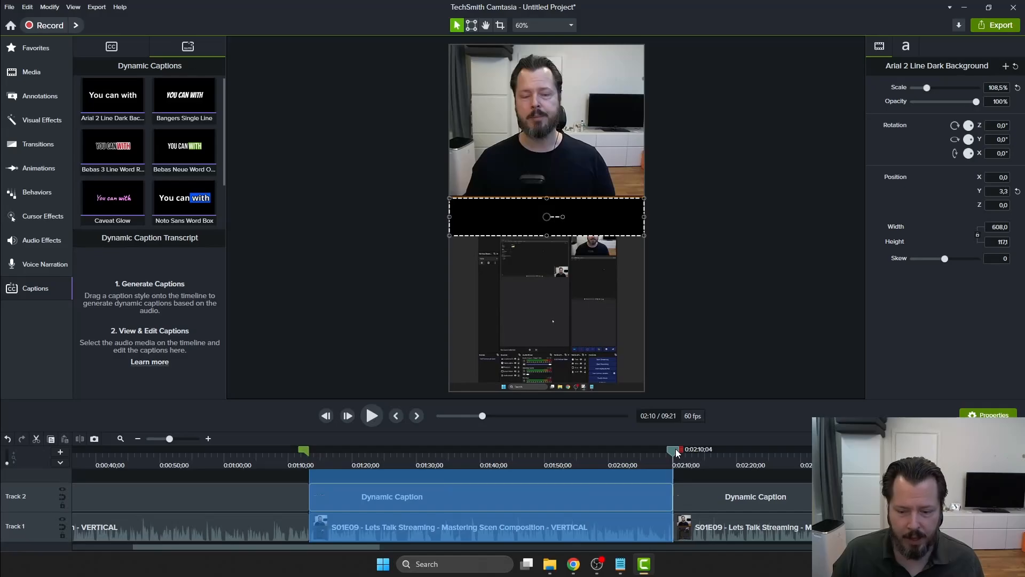
Play the middle segment from its start to the misheard word at about 1:18 and show the transcript of its video clip.
left_click_drag(676, 452, 312, 455)
key("space")
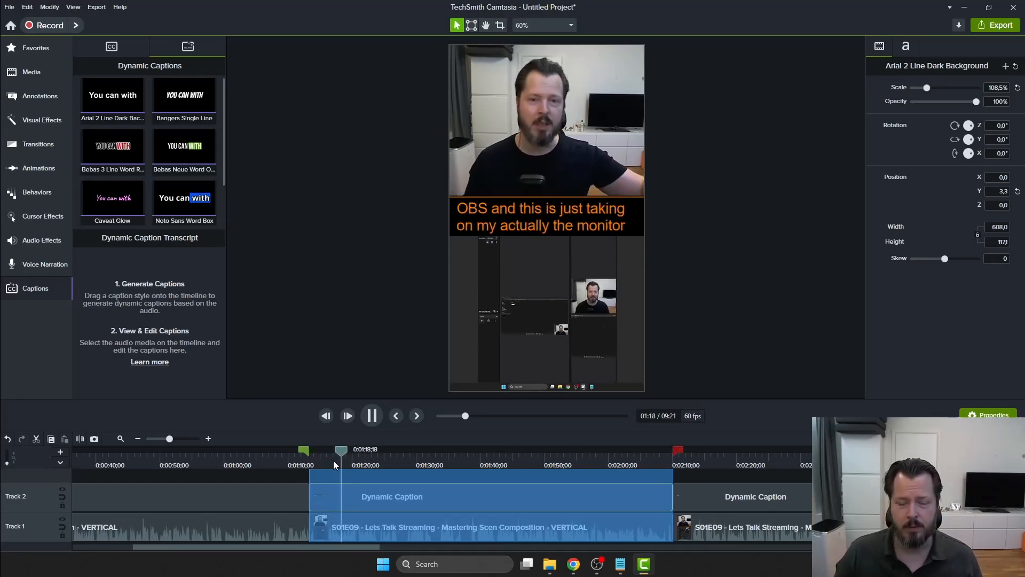
left_click(340, 451)
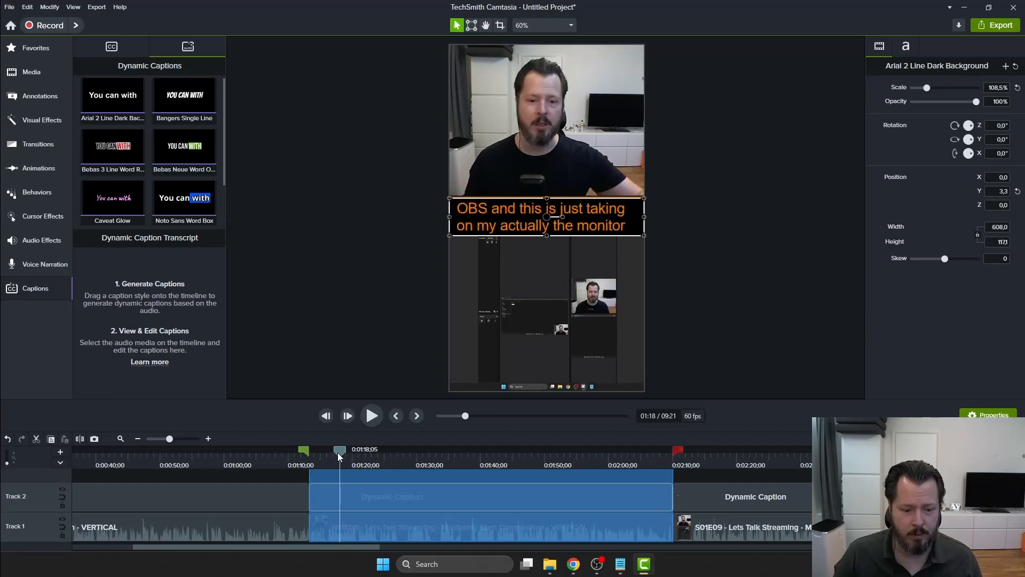
left_click(342, 535)
left_click(342, 527)
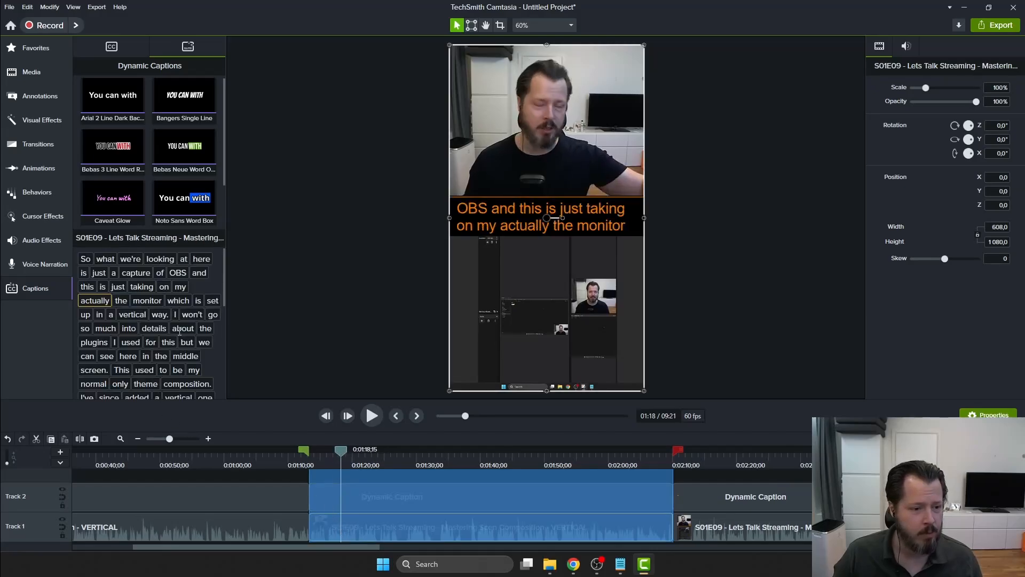
Replace the misheard word "actually" in the caption transcript with "auxilliary" and try to remove the following word "the".
double_click(94, 300)
type("a")
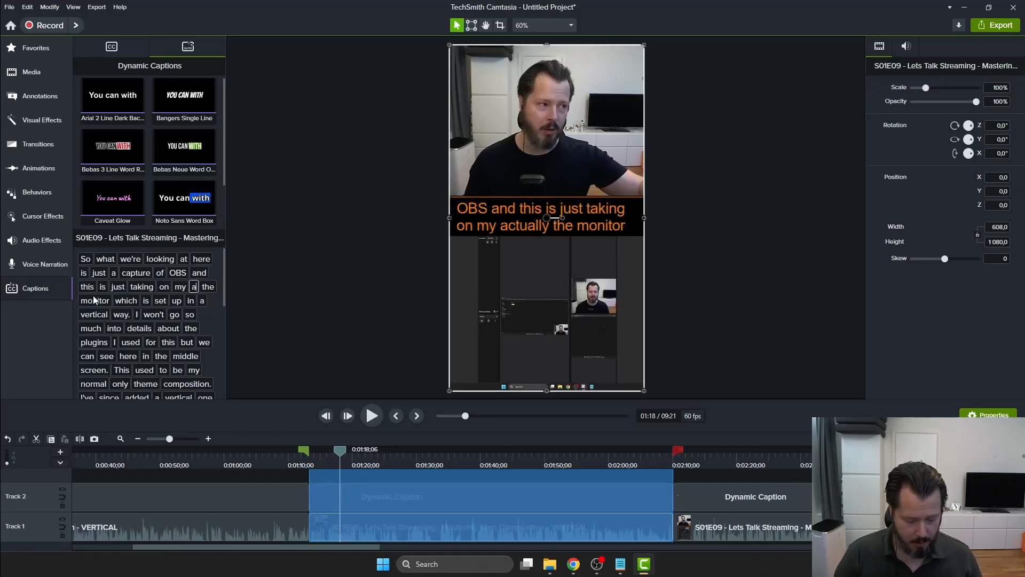
type("uxilliar")
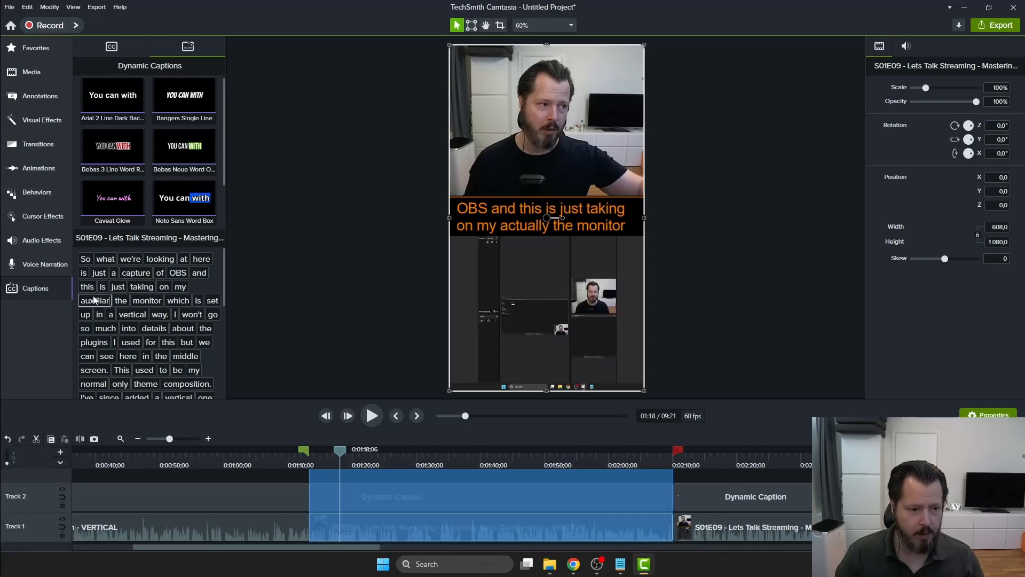
type("y")
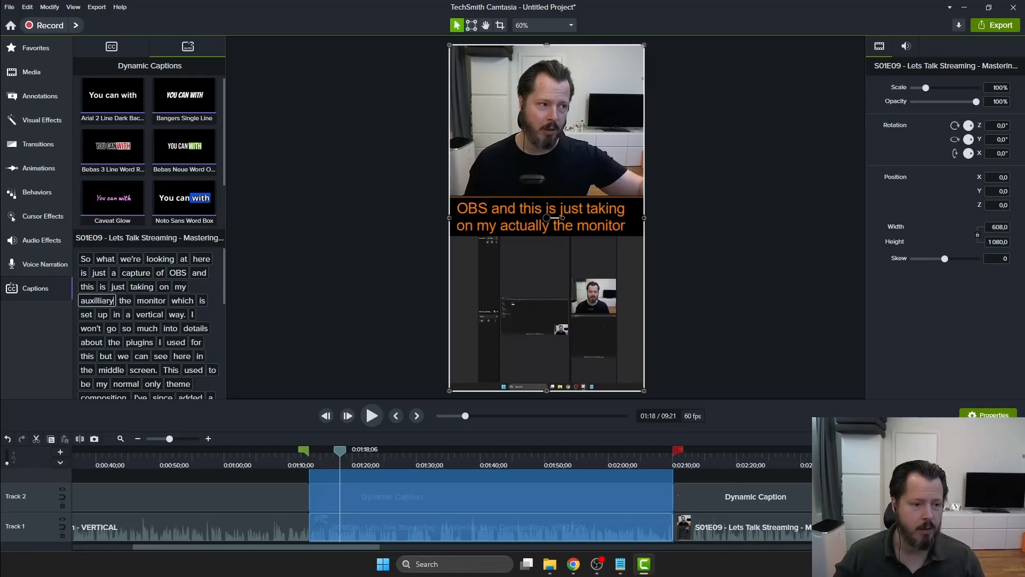
left_click(129, 301)
key("BackSpace")
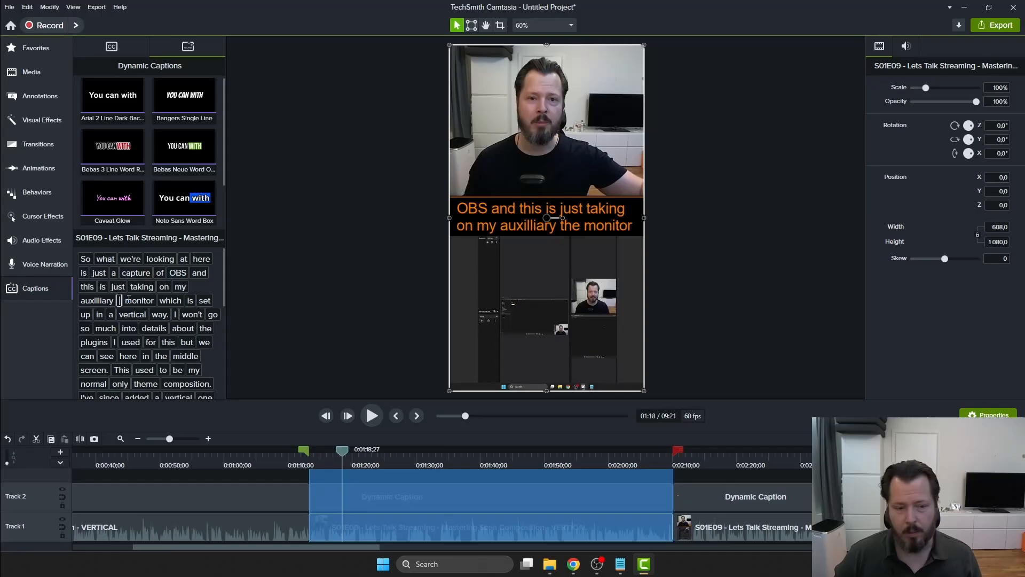
left_click(256, 315)
Play the middle segment from near its start to check its captions and locate the remark about the plugins.
left_click_drag(340, 453, 308, 453)
key("space")
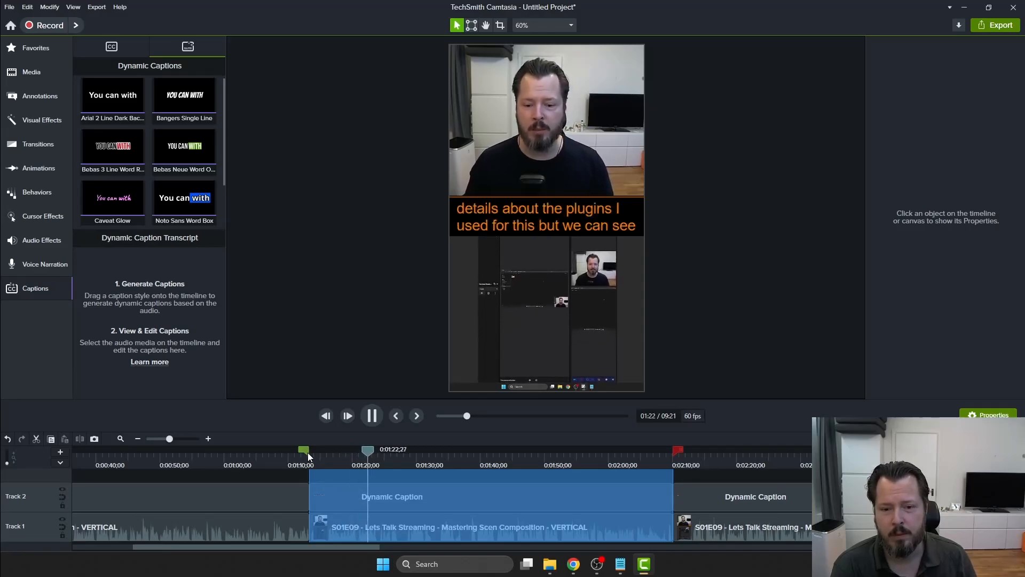
key("space")
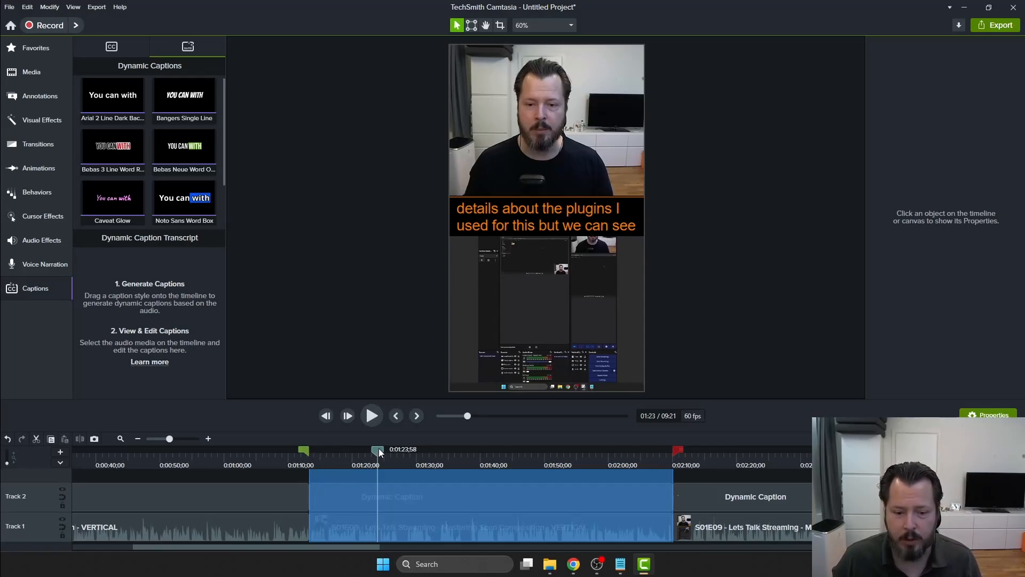
left_click_drag(379, 447, 321, 469)
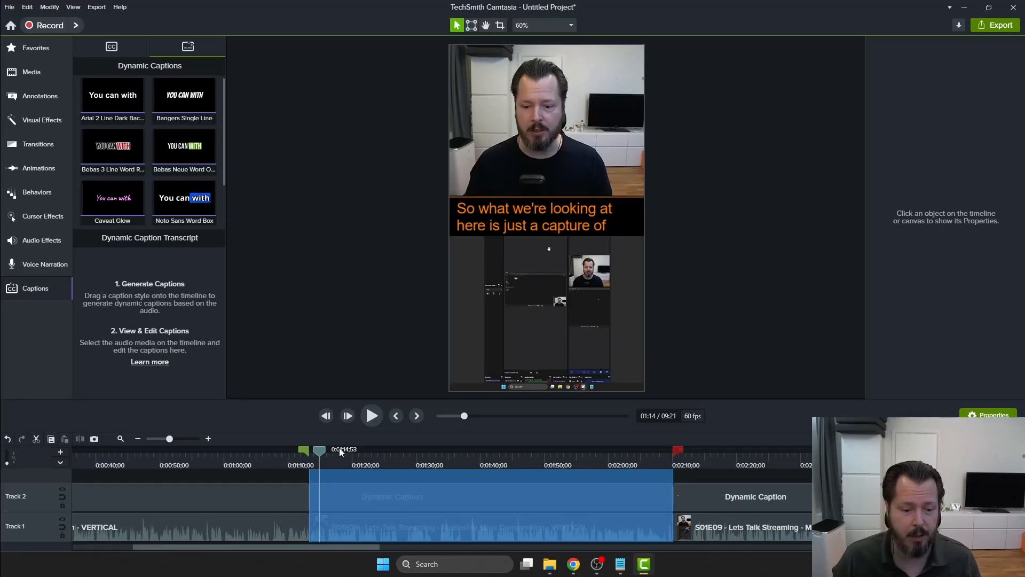
key("space")
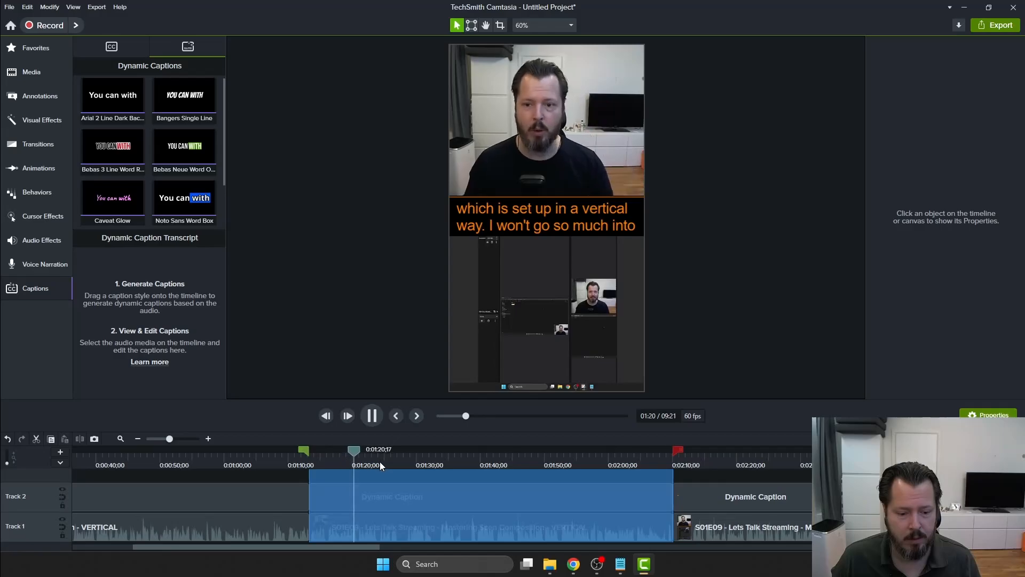
Split the middle segment's video and captions at 0:01:20;51, just before the words "into details about the plugins".
left_click(365, 451)
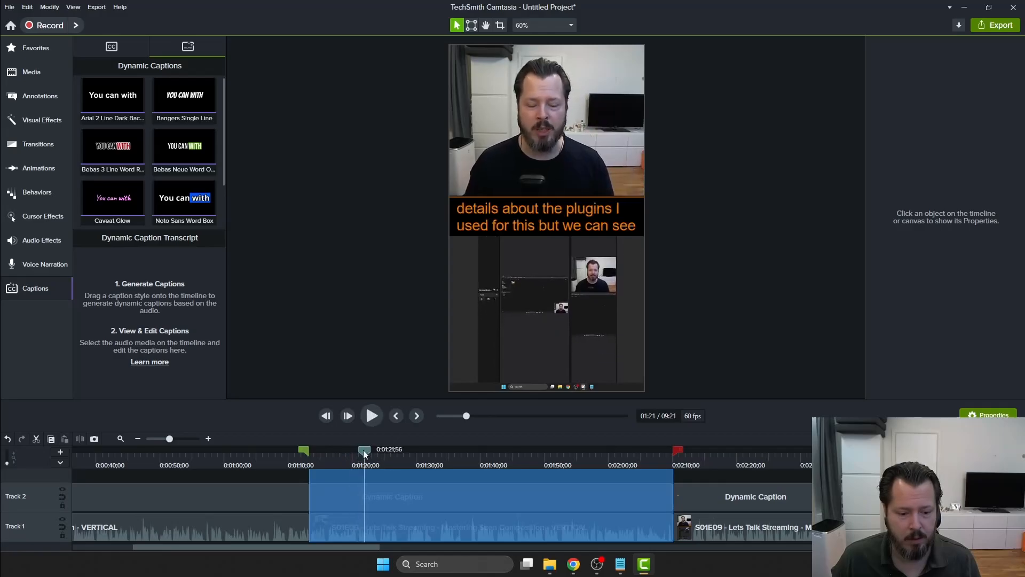
left_click_drag(365, 453, 357, 458)
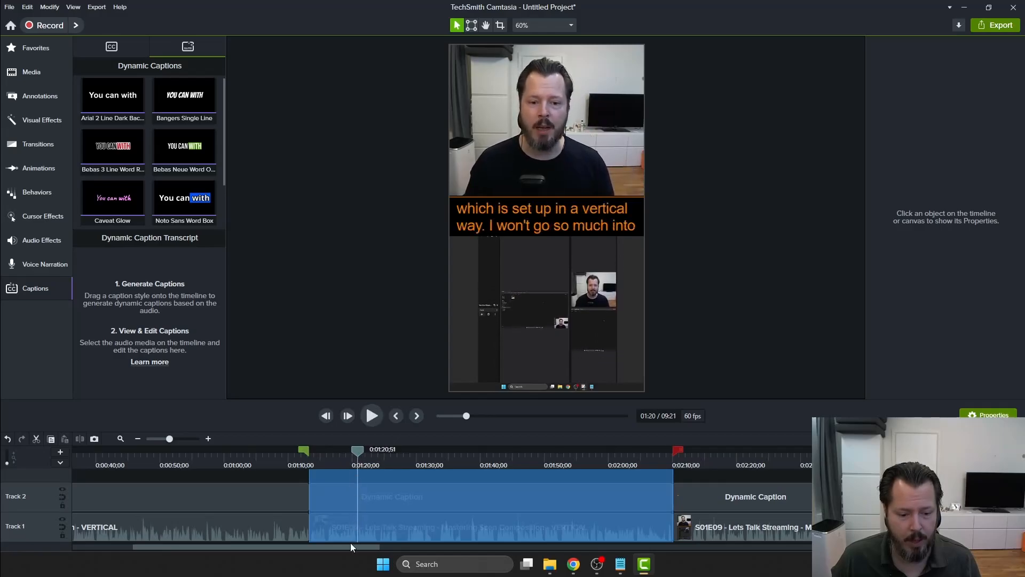
left_click(358, 530)
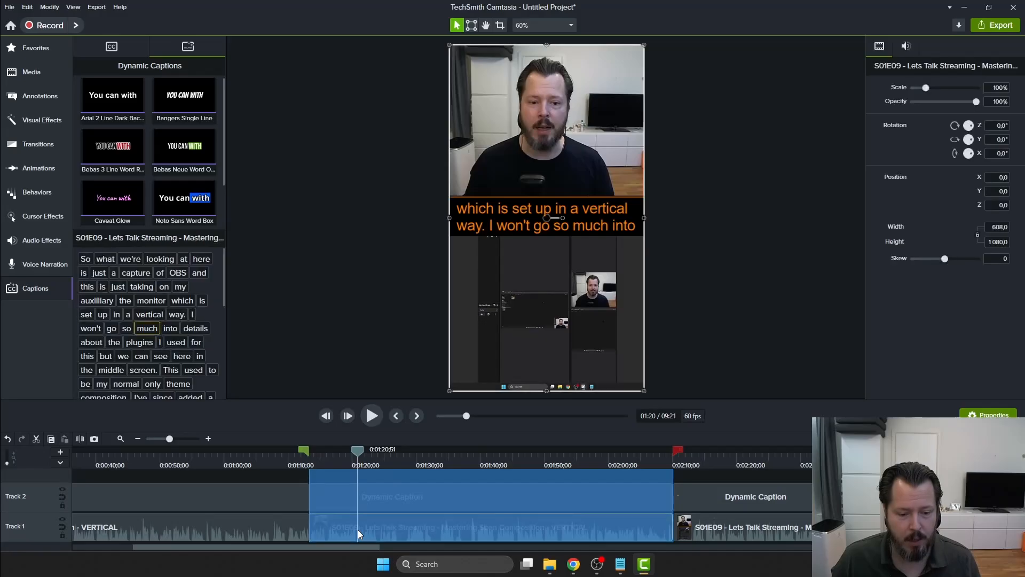
key("s")
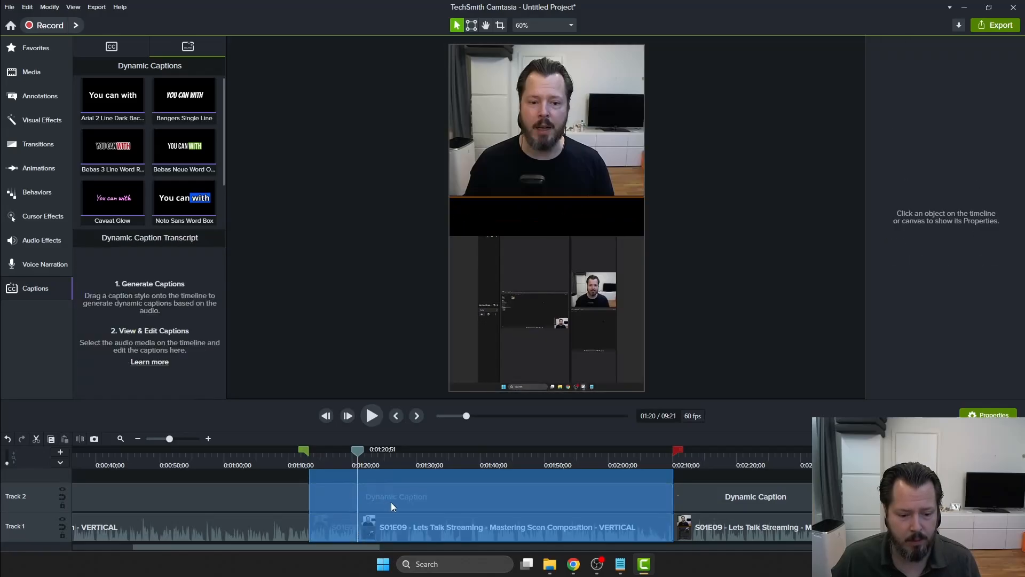
Review the passage after that split and split the video and captions again at 0:01:25;24.
key("space")
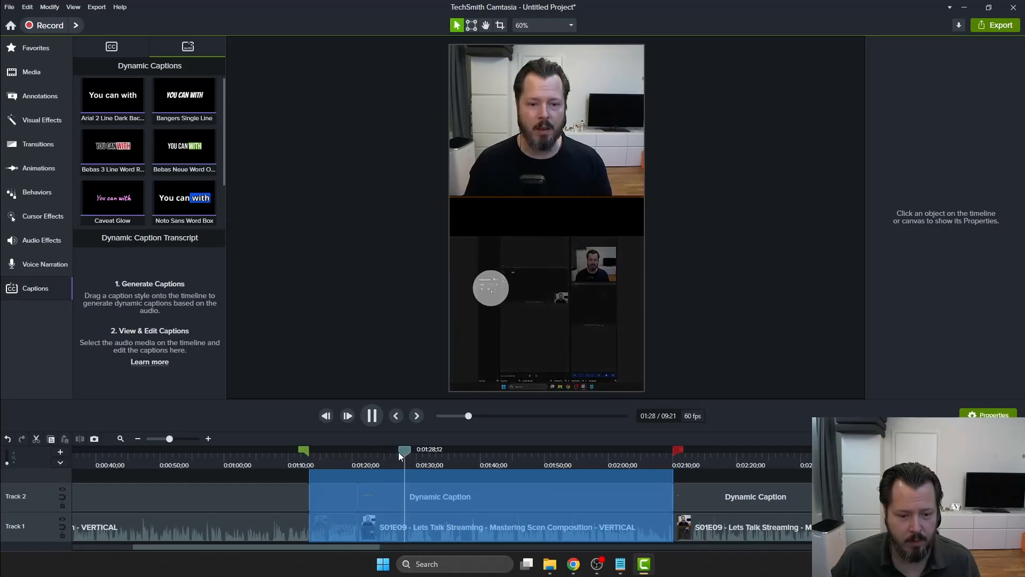
left_click_drag(398, 452, 376, 454)
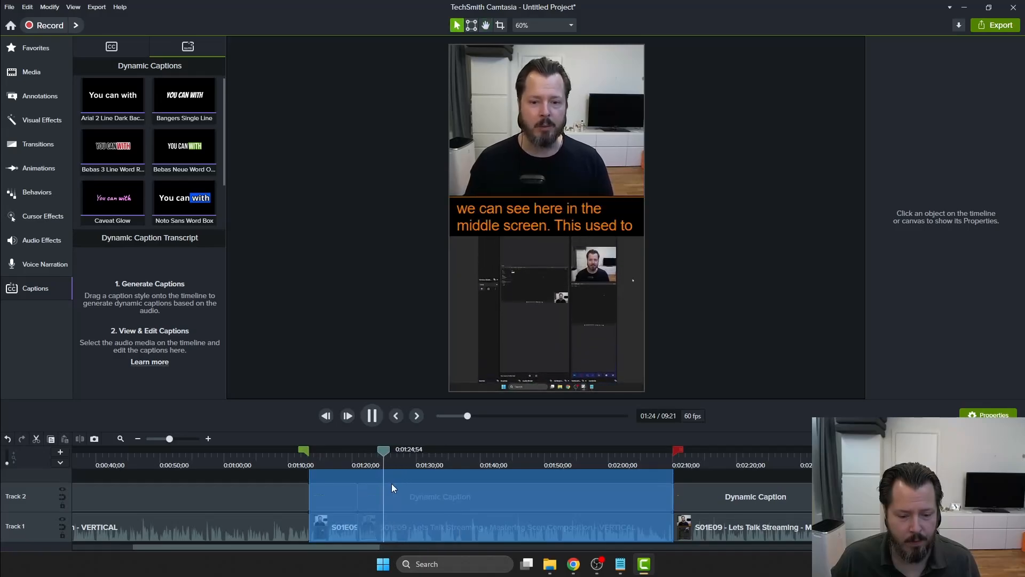
key("space")
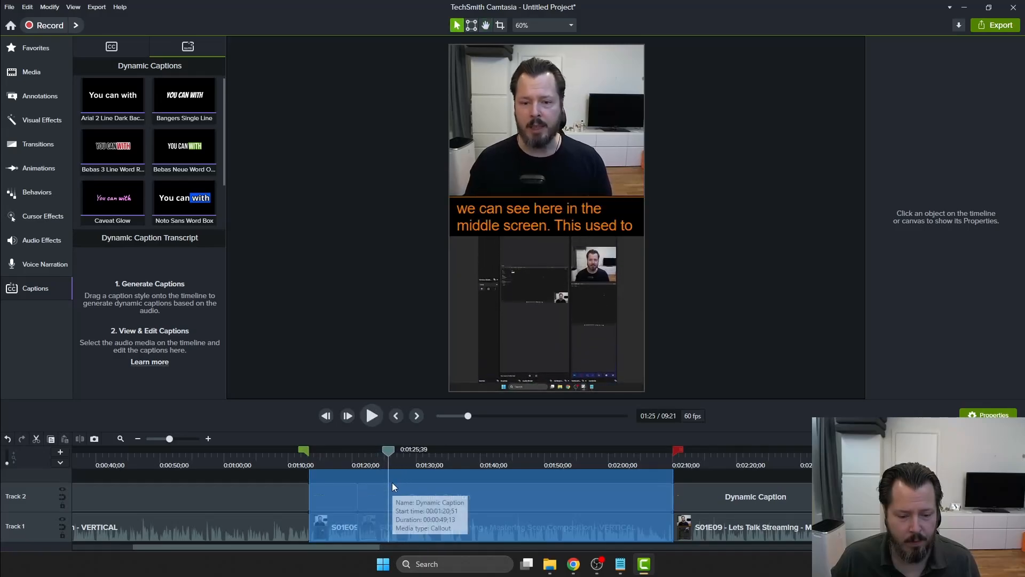
left_click(386, 450)
left_click(382, 531)
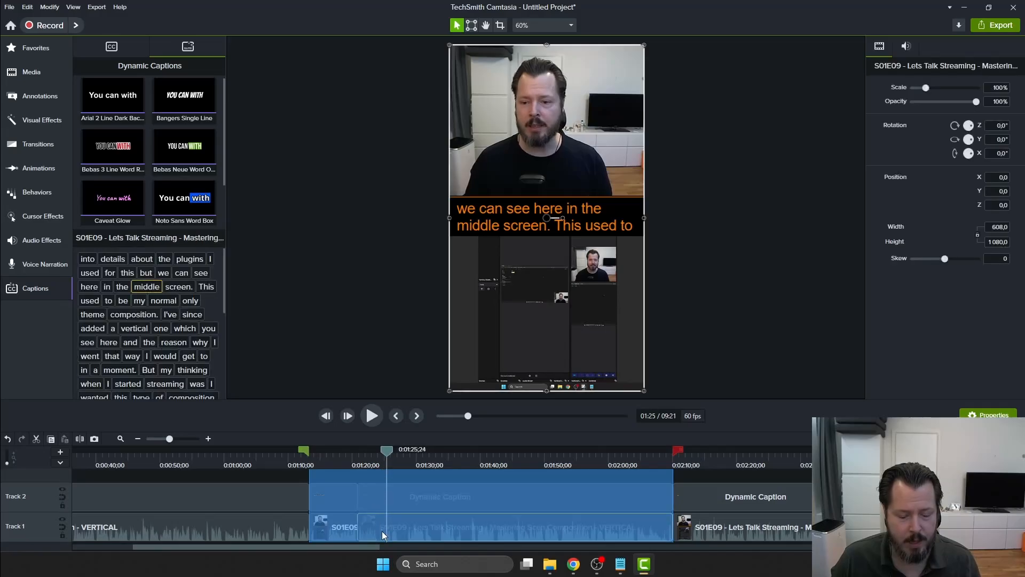
key("s")
left_click(382, 496)
key("s")
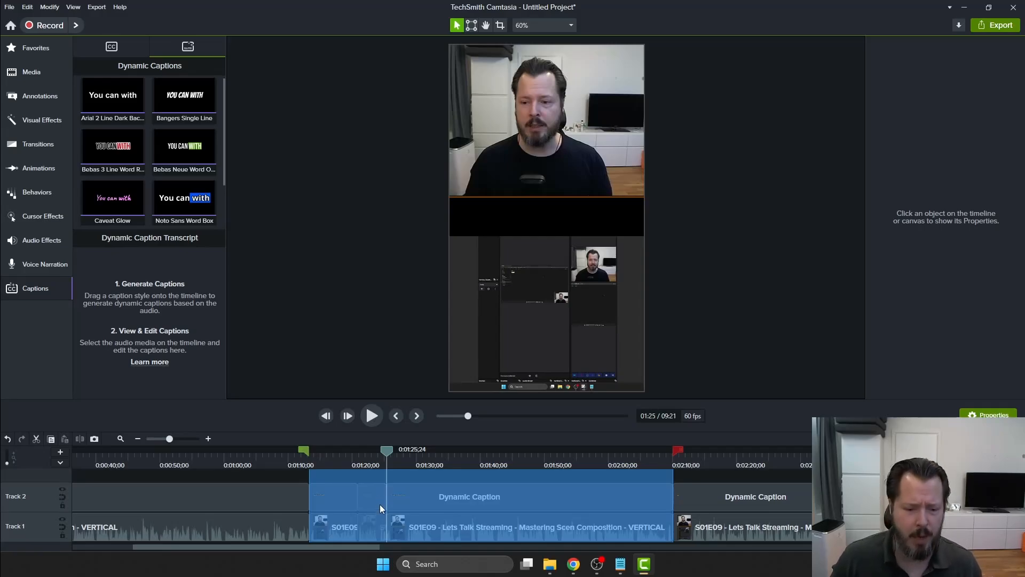
Try to delete the short caption and video pieces between the two splits, undoing each attempt.
left_click(377, 498)
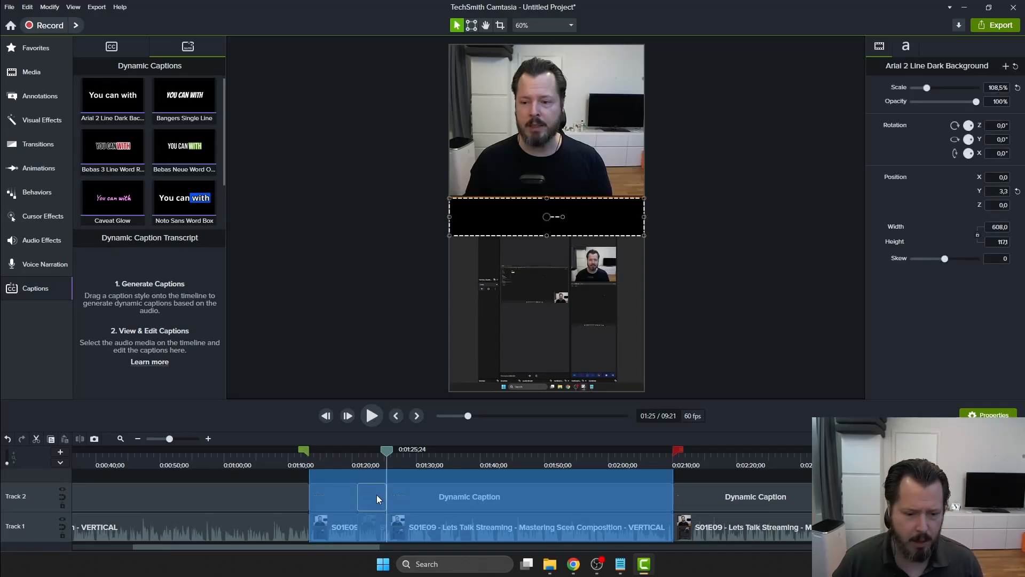
key("Delete")
key("ctrl+z")
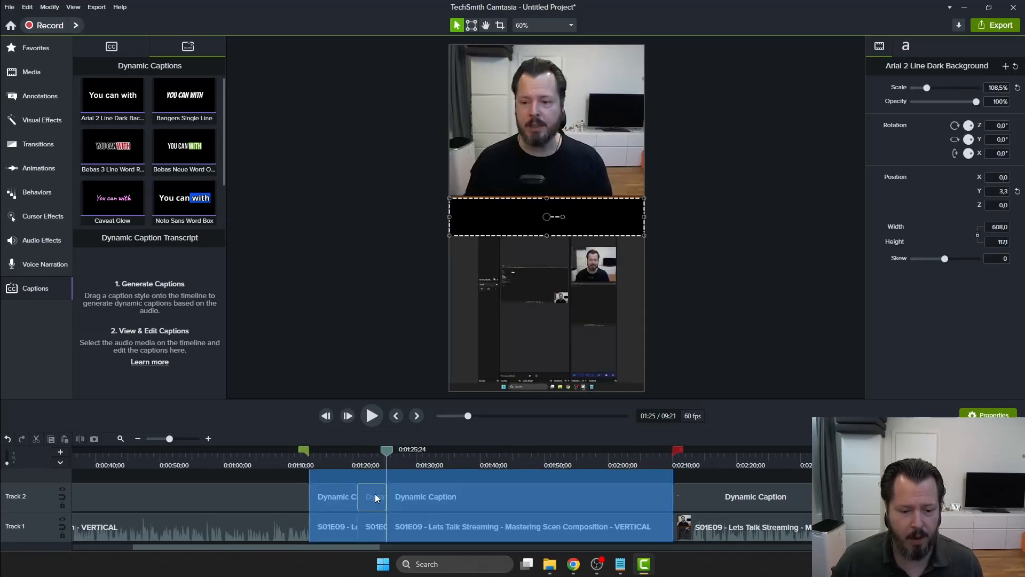
left_click(374, 536)
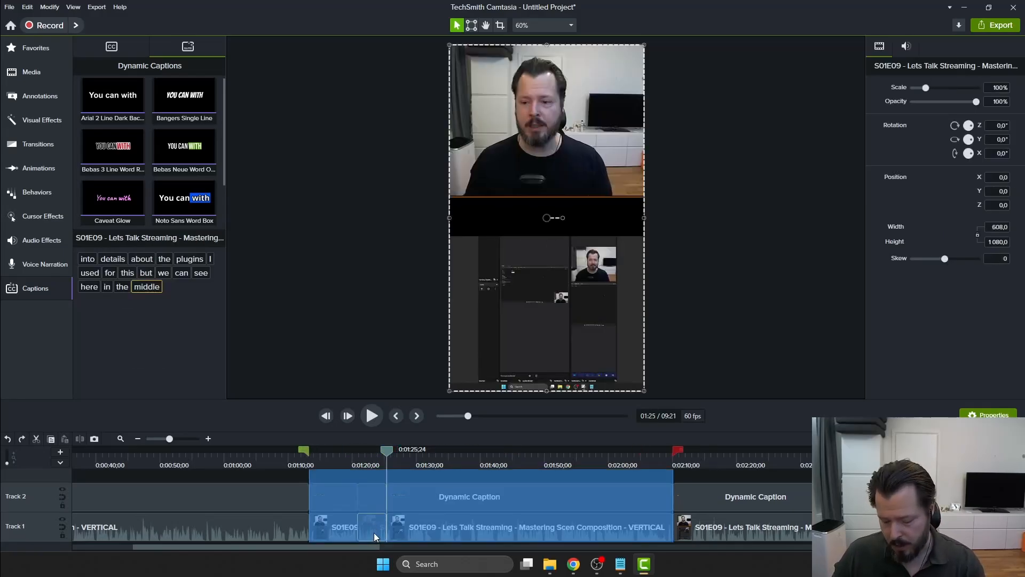
key("Delete")
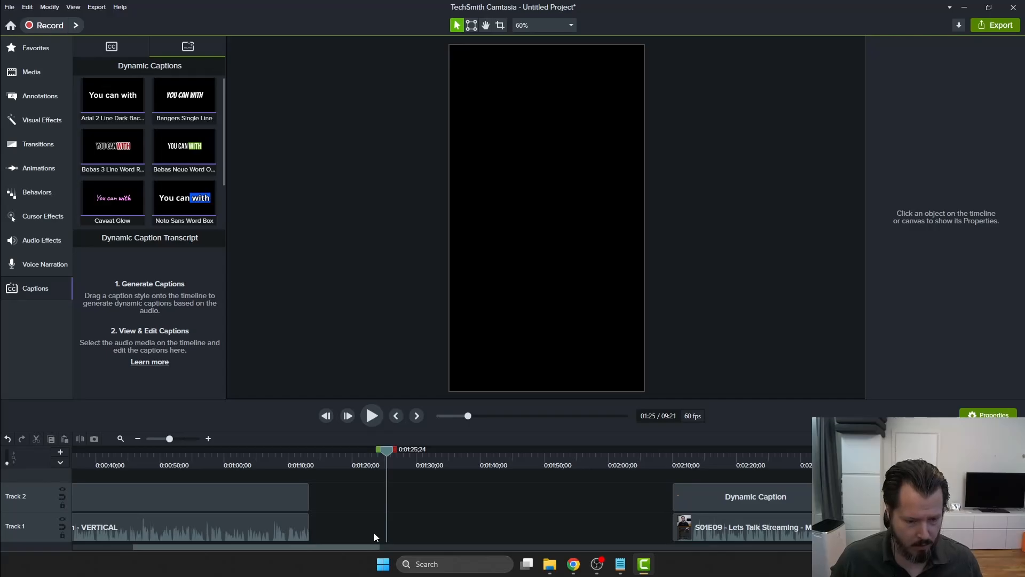
key("ctrl+z")
Delete only the range between 0:01:20;51 and 0:01:25;24, and make both tracks magnetic to close the gap.
left_click(380, 461)
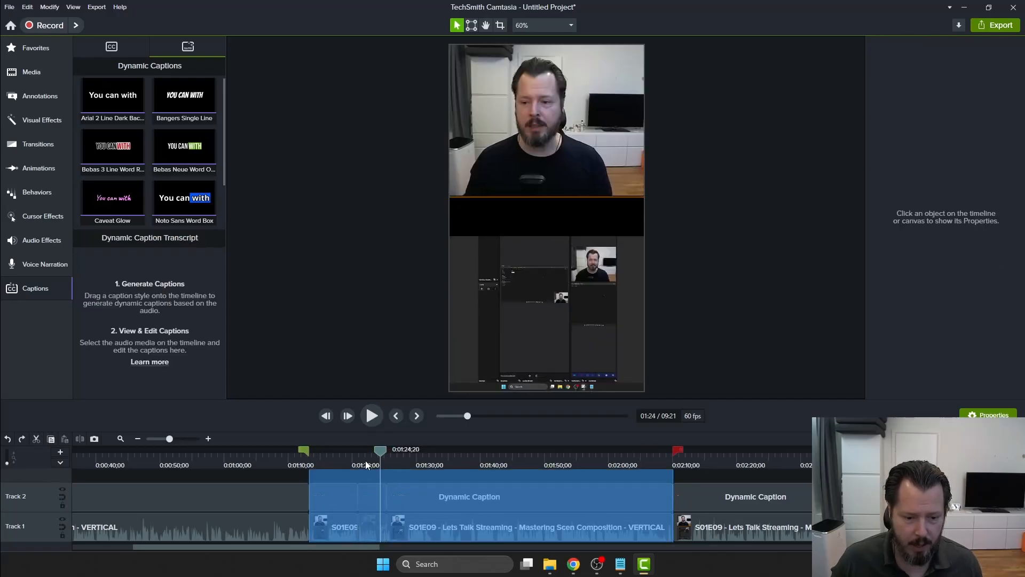
left_click_drag(302, 449, 353, 452)
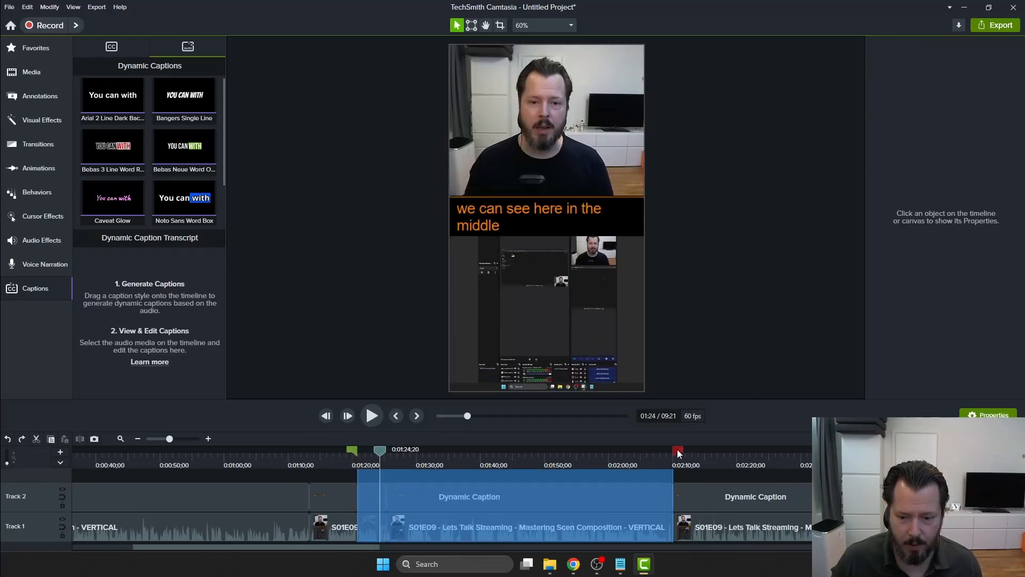
left_click_drag(678, 450, 389, 464)
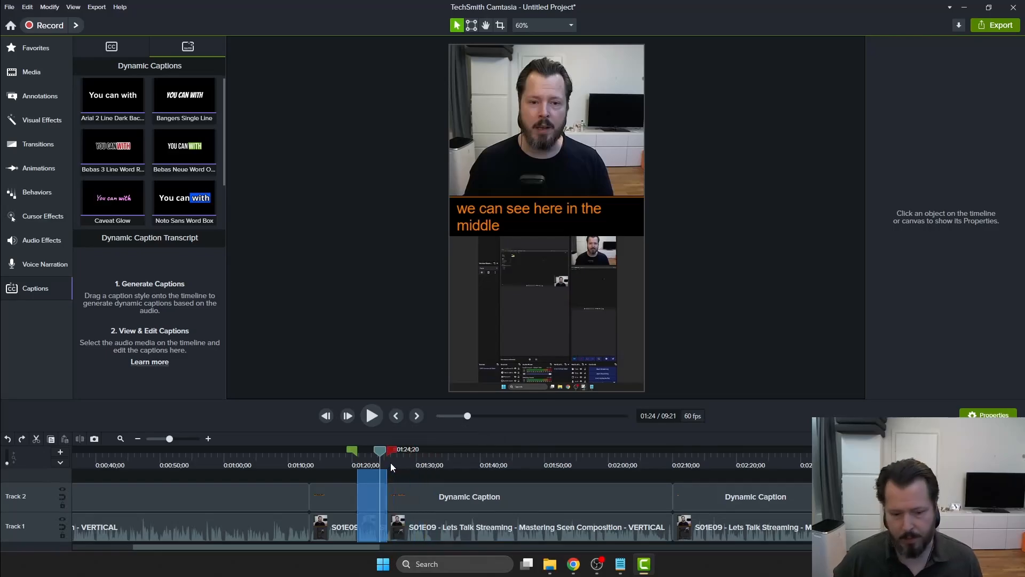
key("Delete")
left_click(62, 497)
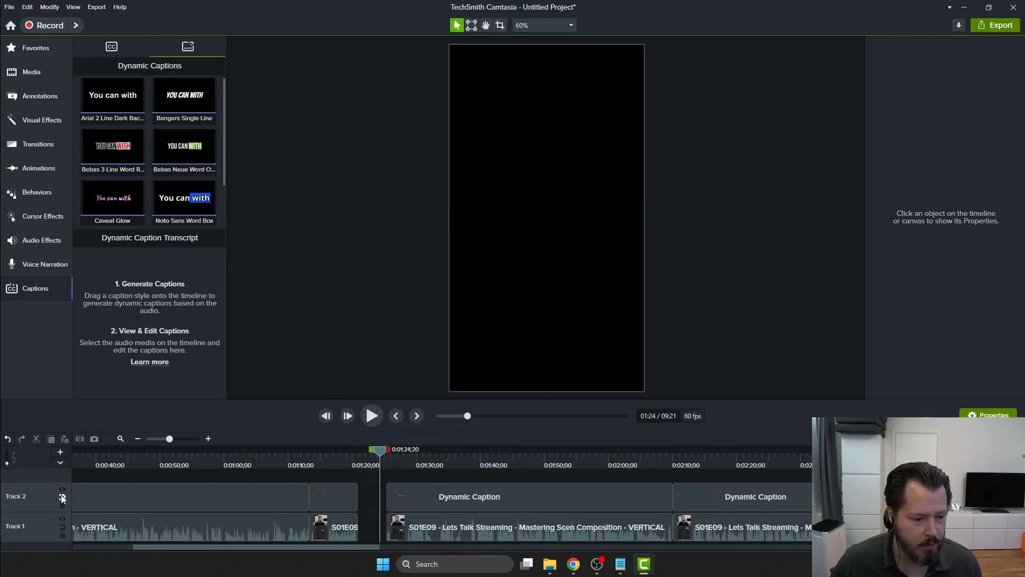
left_click(63, 528)
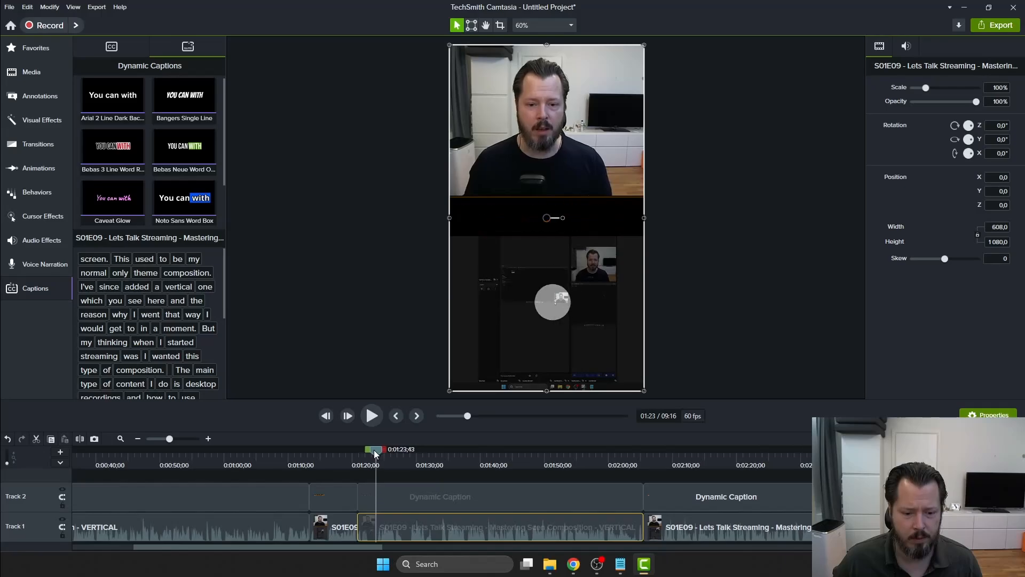
Split the video and captions at 0:01:23;53 and delete the short pieces just before that point on both tracks.
left_click_drag(374, 450, 376, 450)
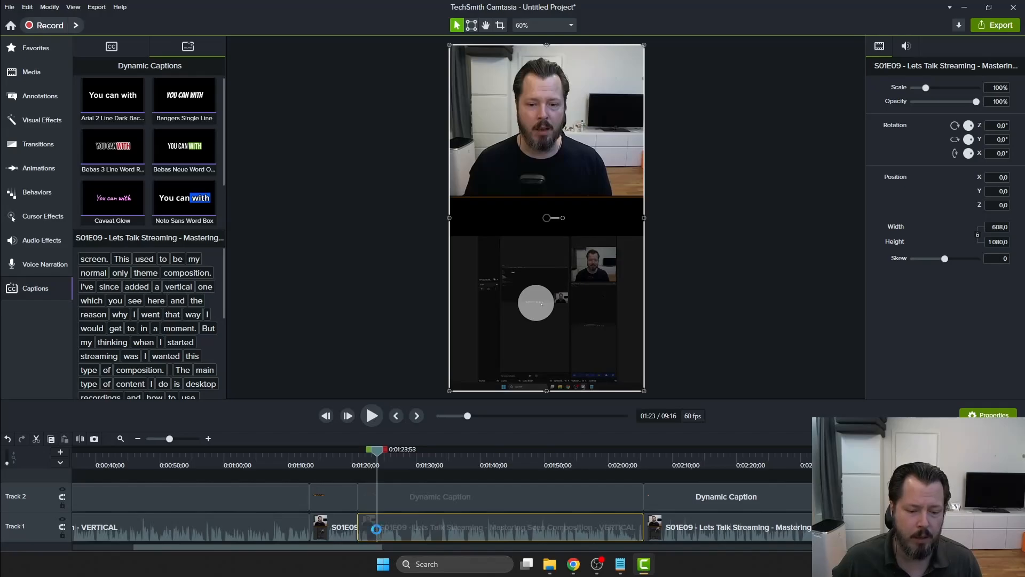
key("s")
left_click(376, 501)
key("s")
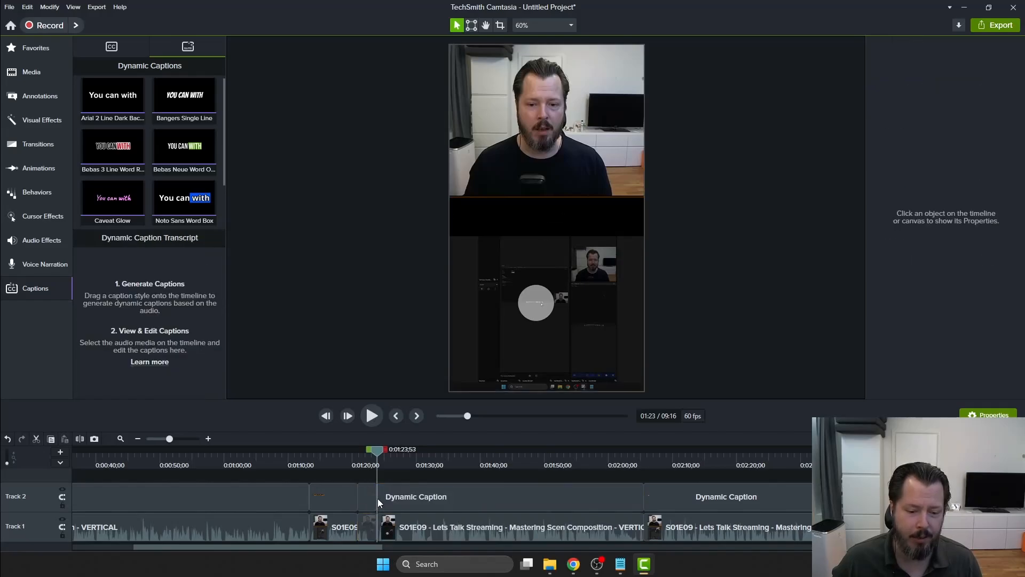
left_click(373, 524)
key("Delete")
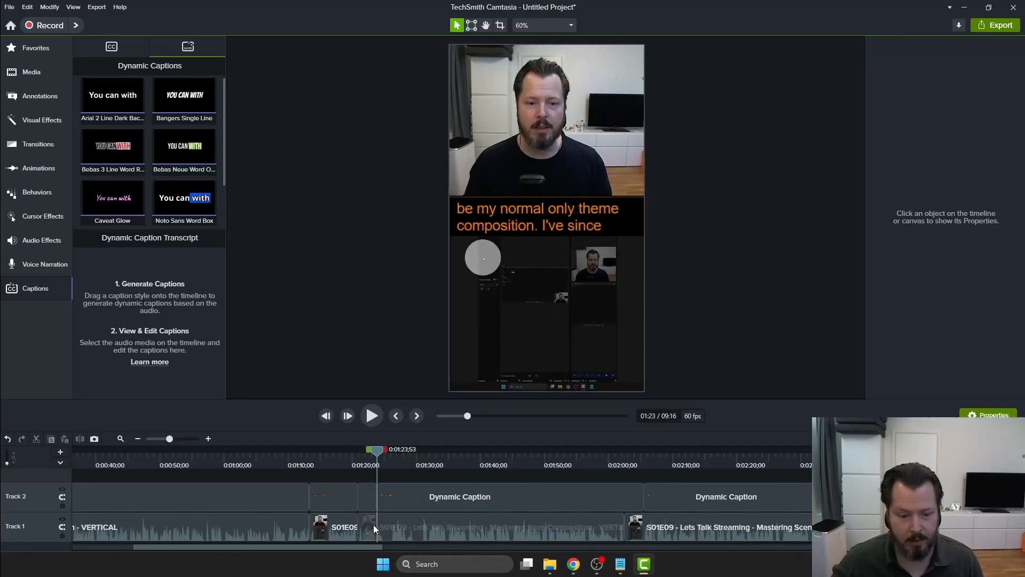
left_click(365, 494)
key("Delete")
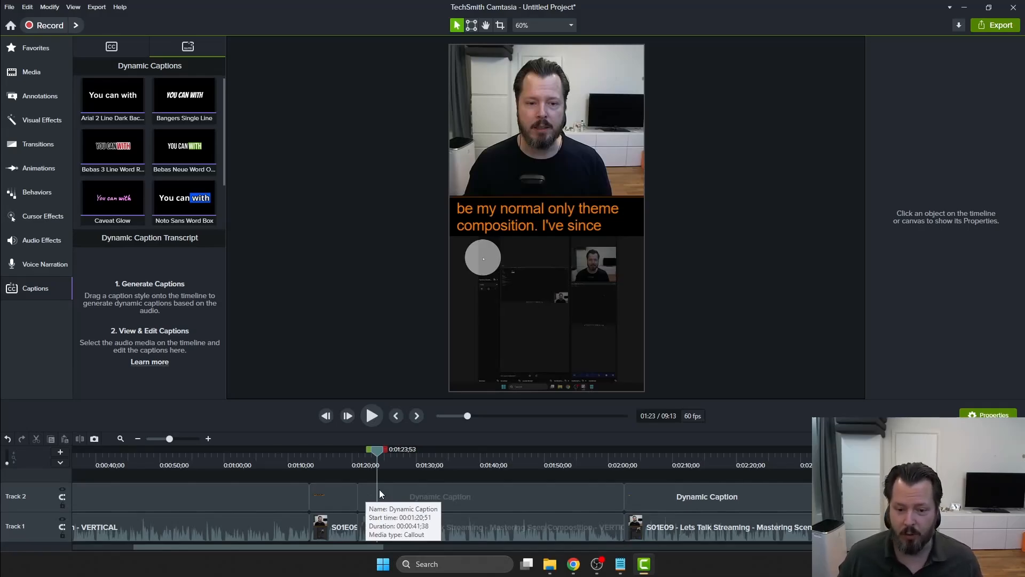
Check the shortened segment by playing it from about 1:44 to 1:46, and return to about 1:26.
left_click(377, 494)
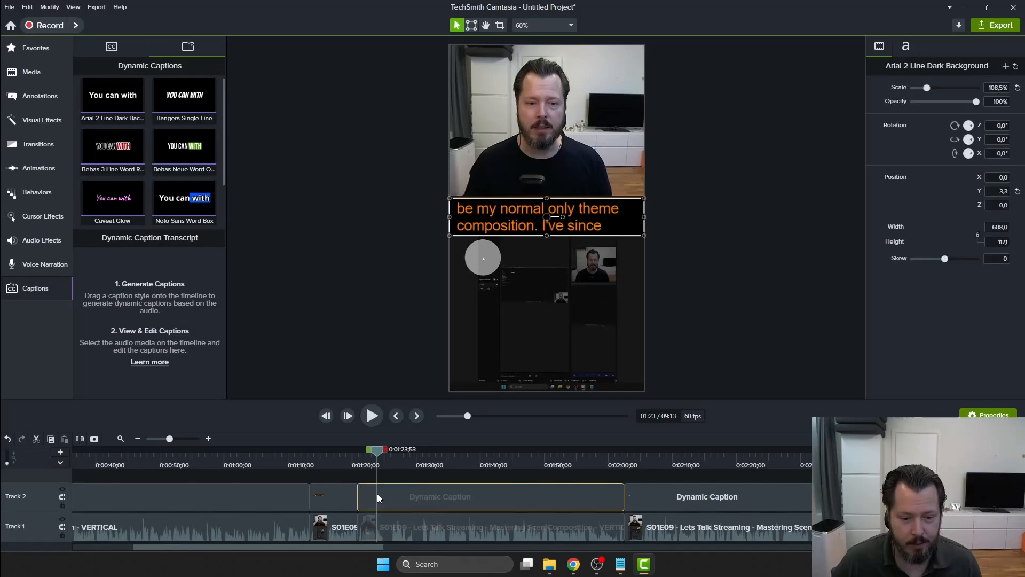
key("Escape")
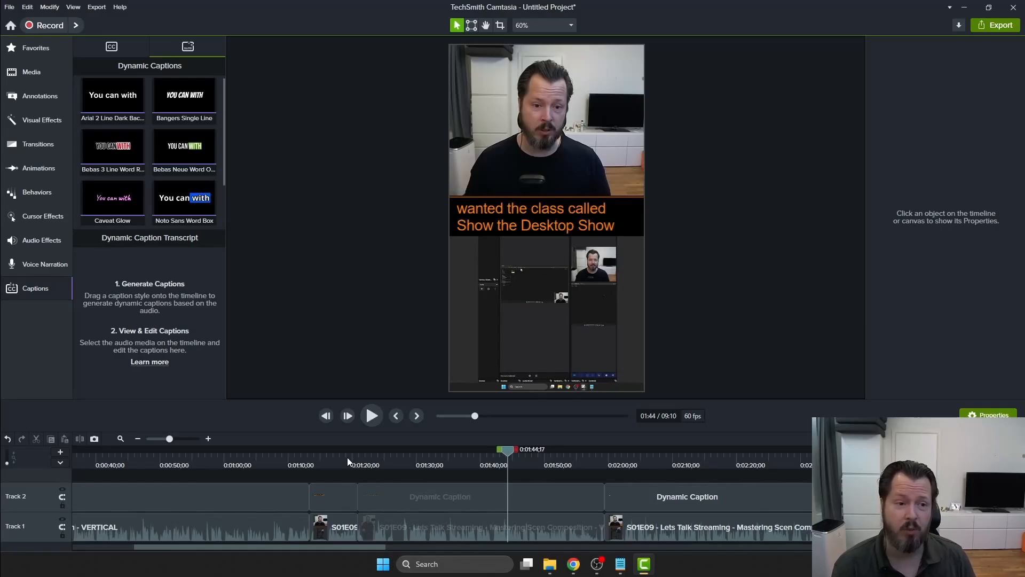
key("space")
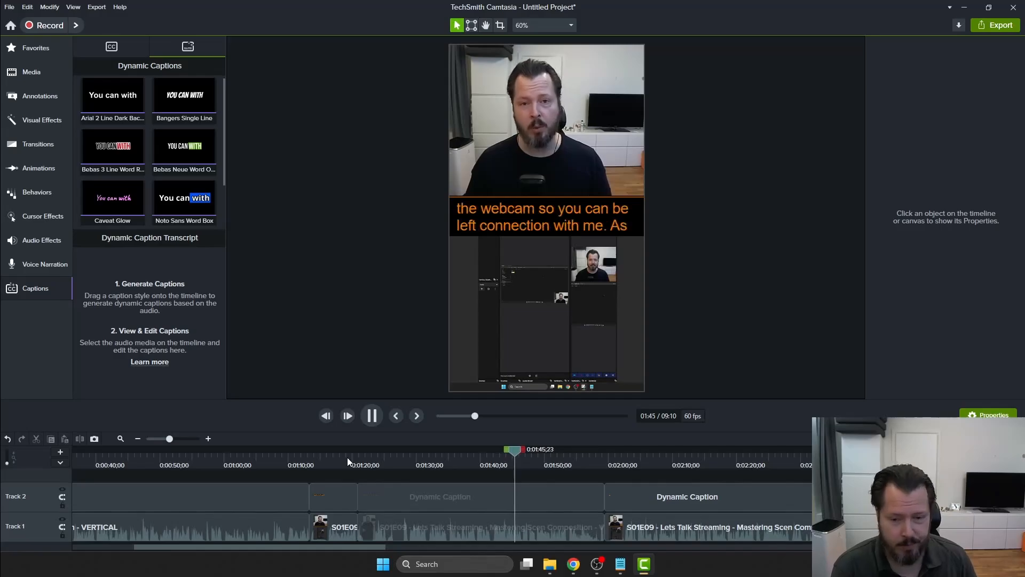
key("space")
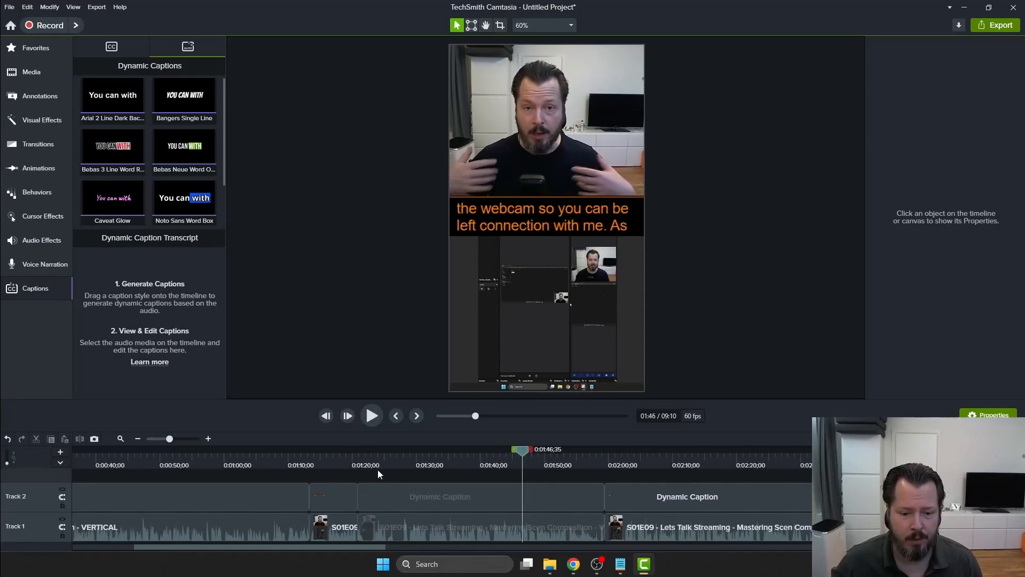
left_click(395, 459)
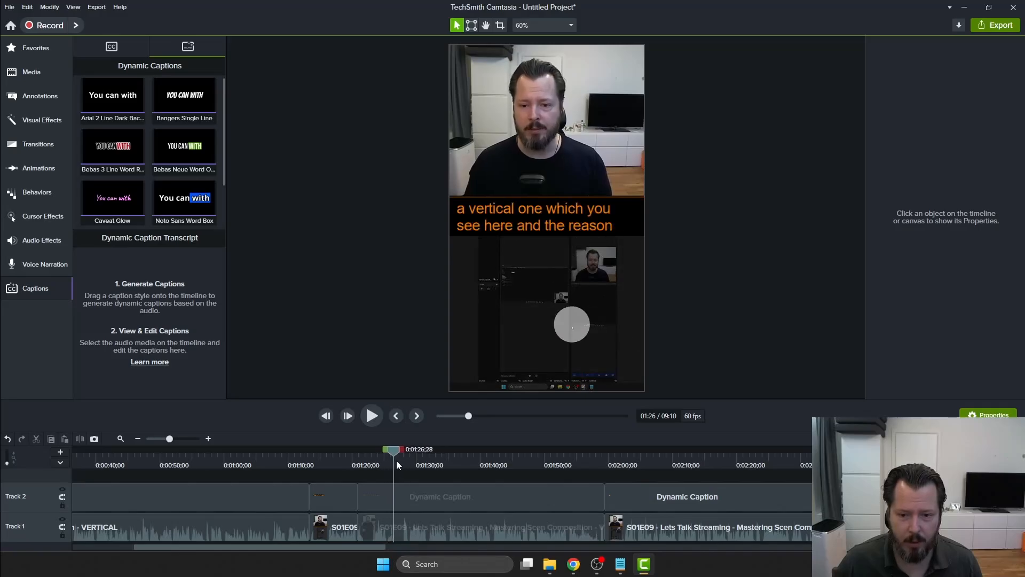
Play the segment from about 1:39 to 1:45 and correct its transcript to "the classical show" and "be that connection with me".
left_click_drag(397, 465, 481, 472)
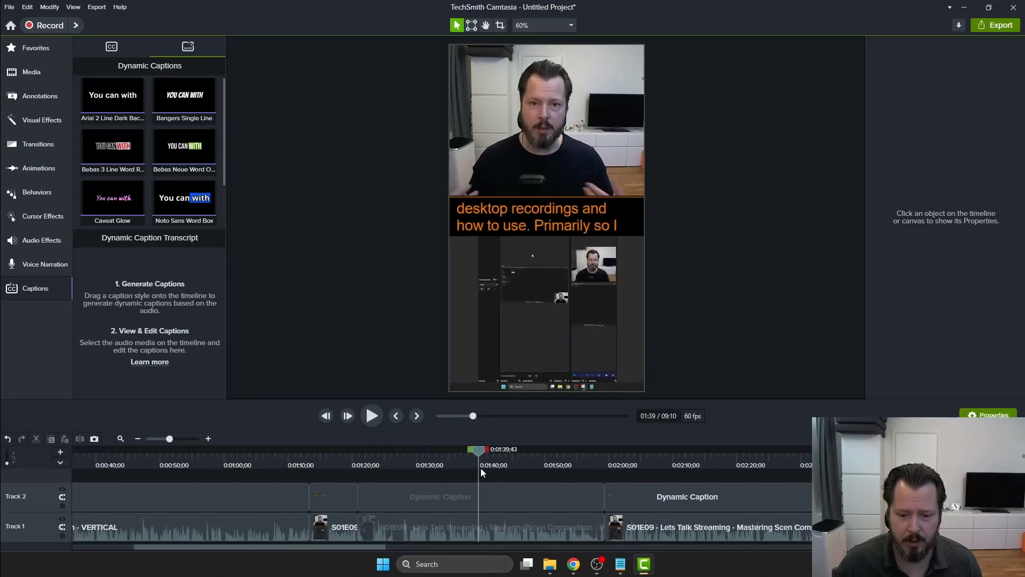
key("space")
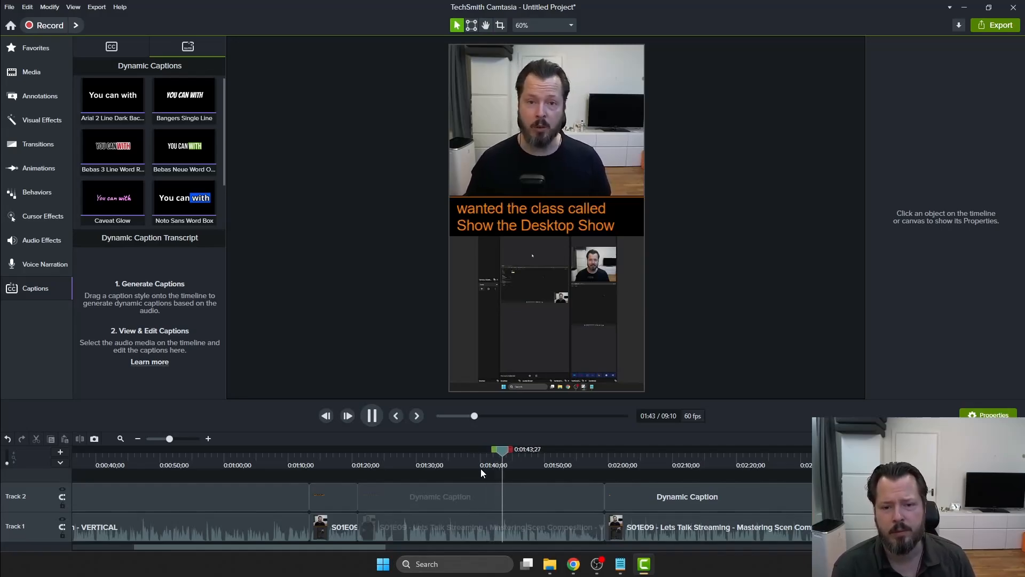
key("space")
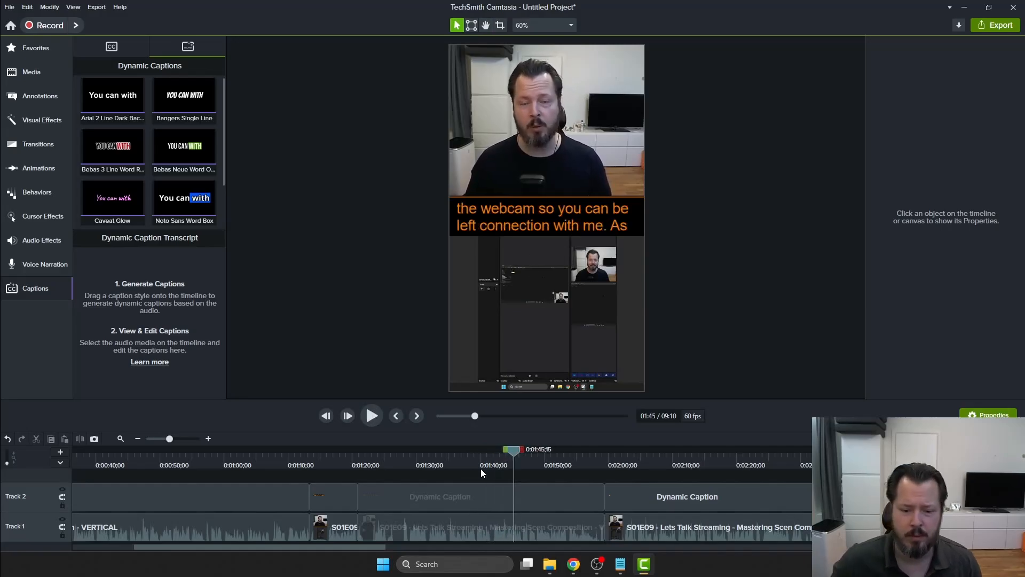
left_click(501, 535)
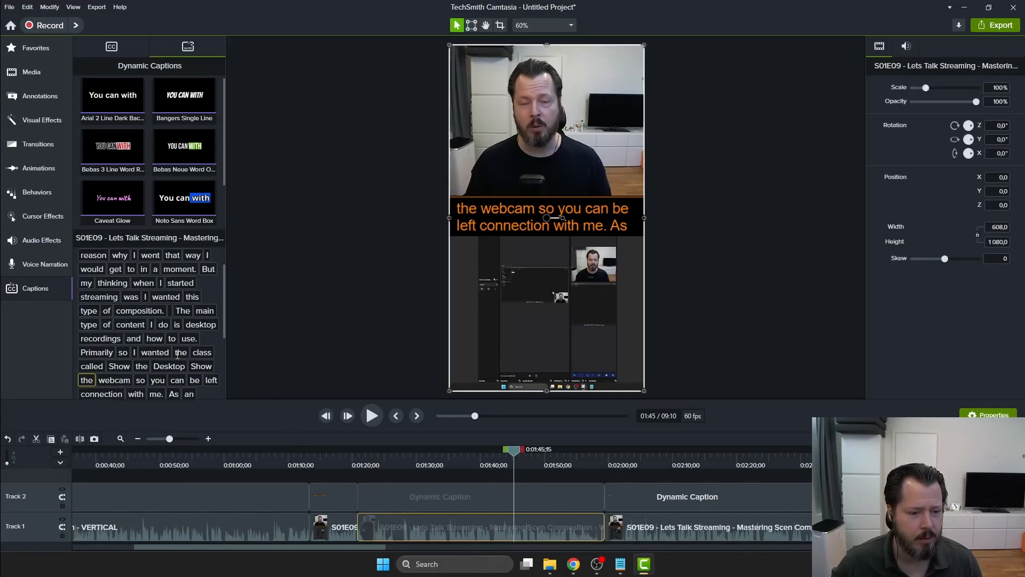
Select the timeline range on both tracks from the split at about 1:13 to 0:01:59;27.
left_click(612, 453)
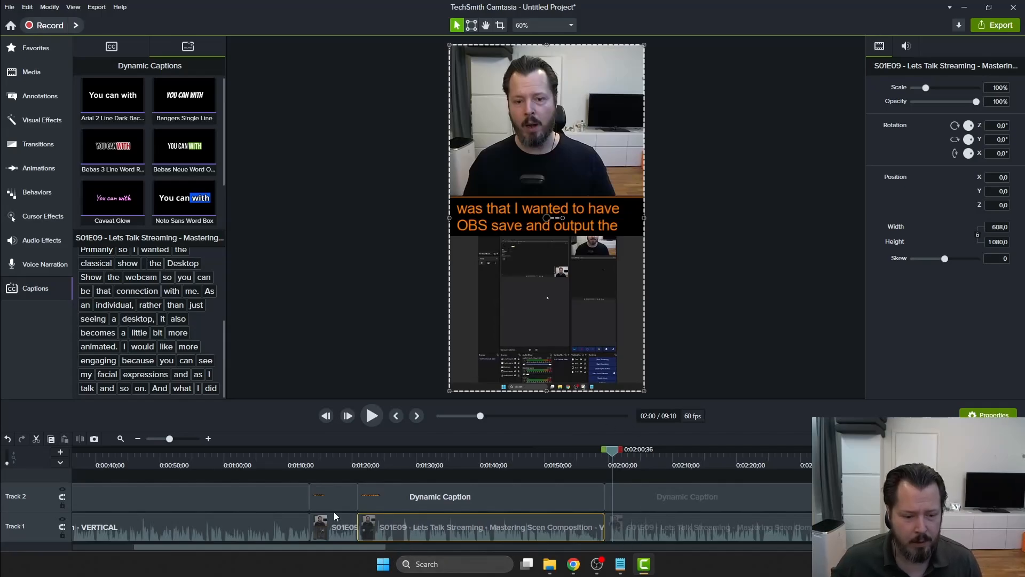
left_click(315, 465)
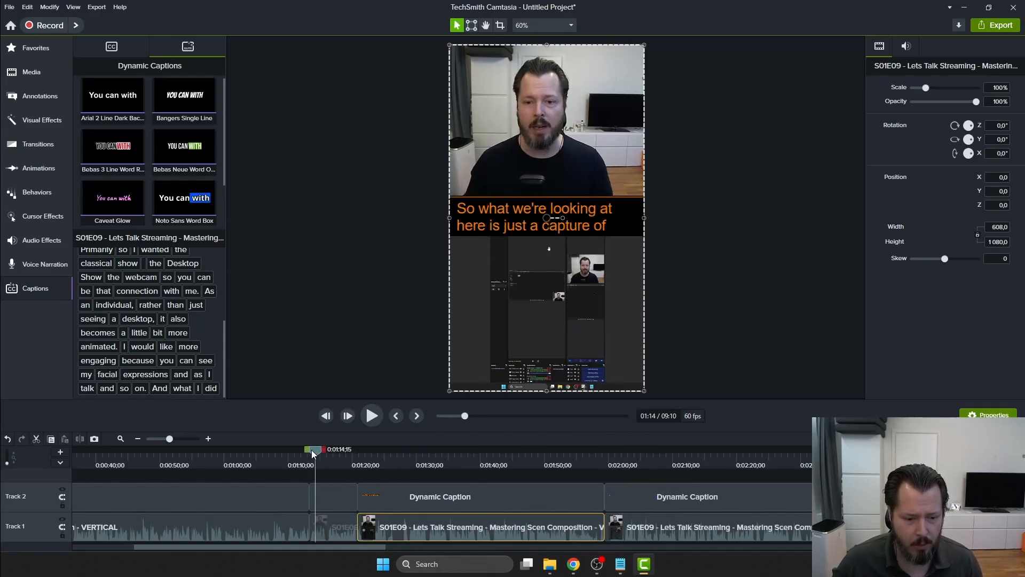
left_click_drag(312, 449, 611, 450)
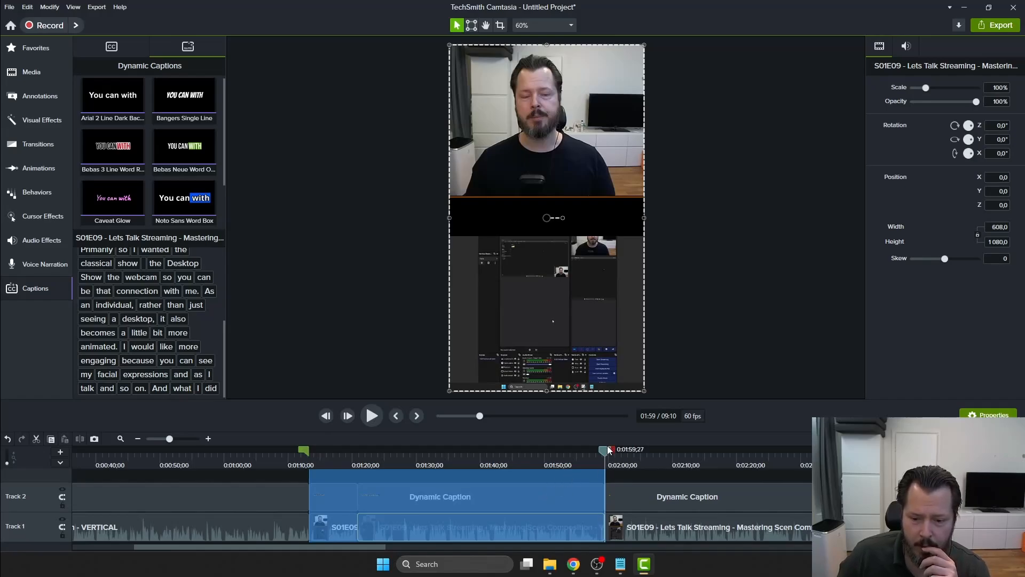
Add the timeline selection to the Default library as "YouTube Shorts", using the canvas size.
right_click(556, 489)
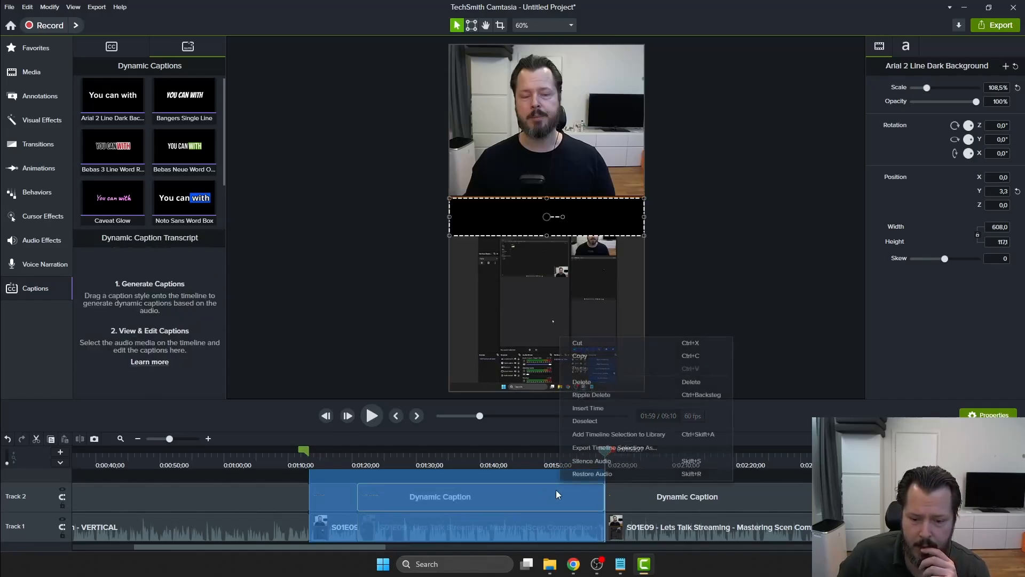
left_click(620, 437)
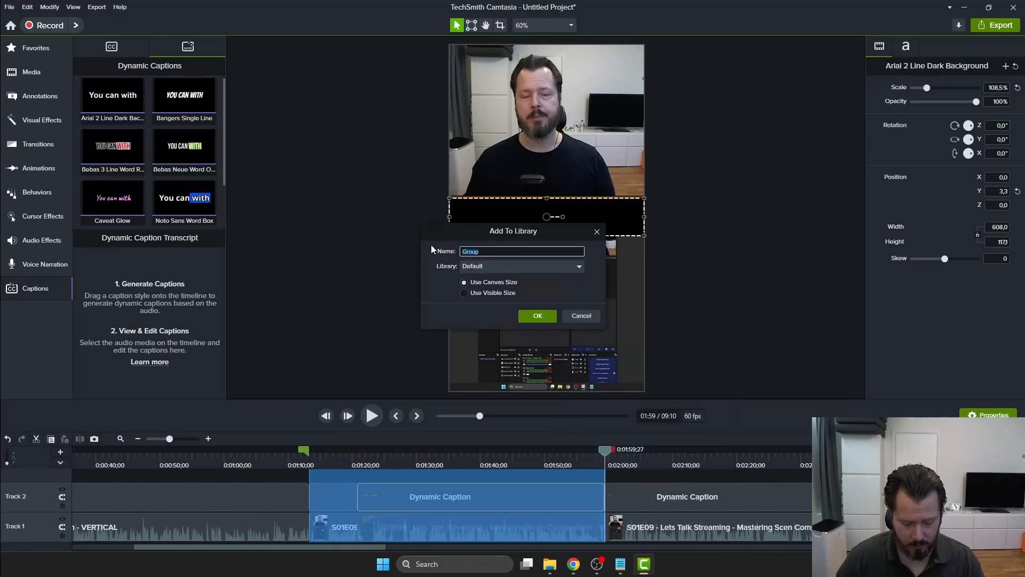
type("YoutB")
key("BackSpace")
type("u")
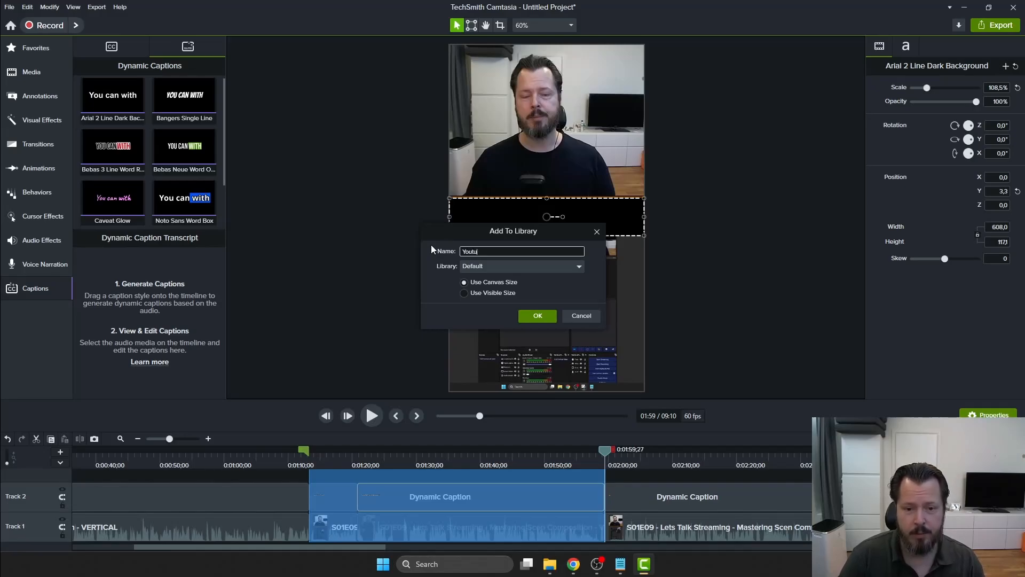
type("Tube Shorts")
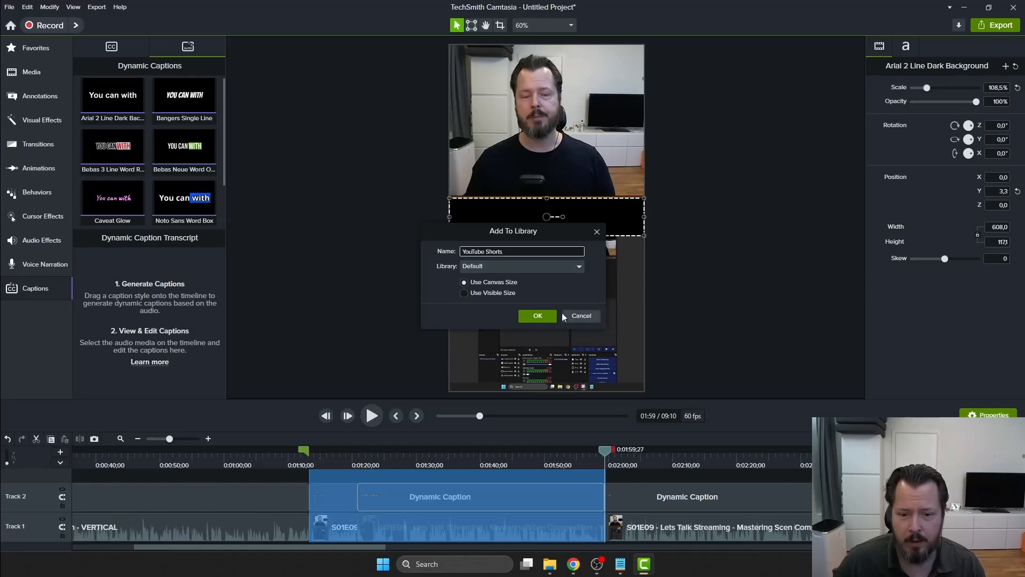
left_click(546, 316)
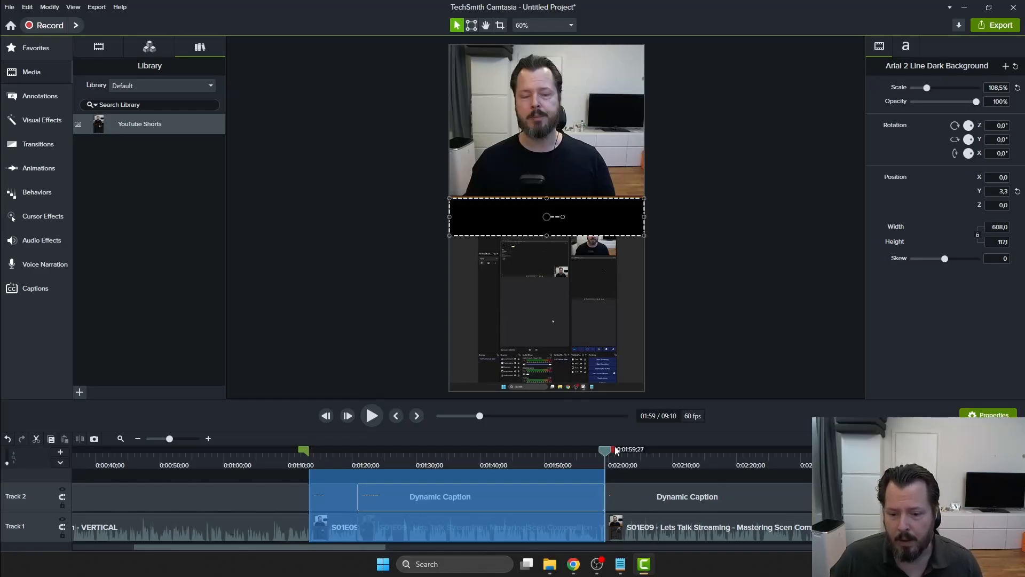
Split the video and captions at 0:01:59;52 and delete the sliver just before that point on both tracks.
left_click_drag(604, 453, 580, 468)
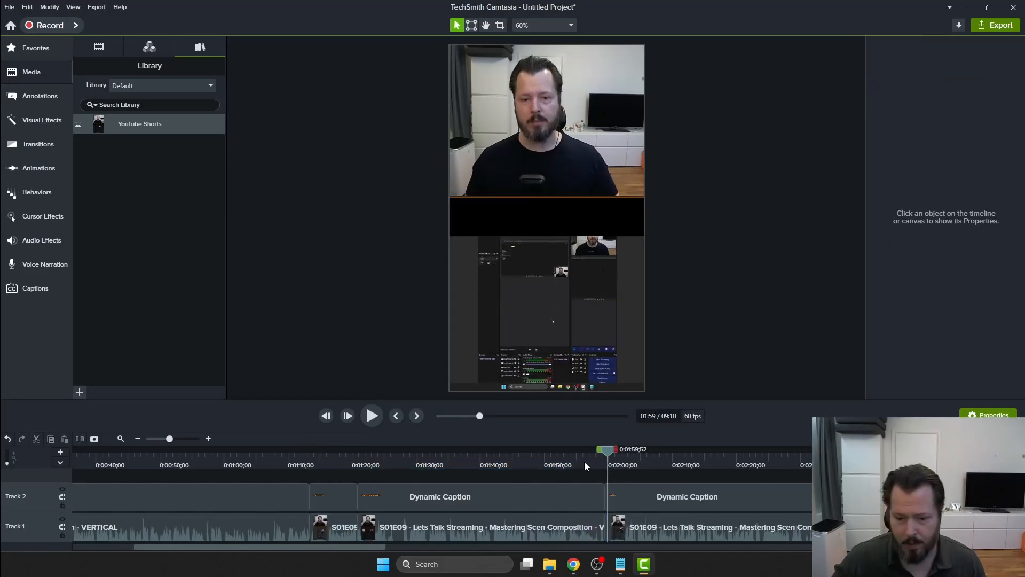
left_click(607, 521)
key("Delete")
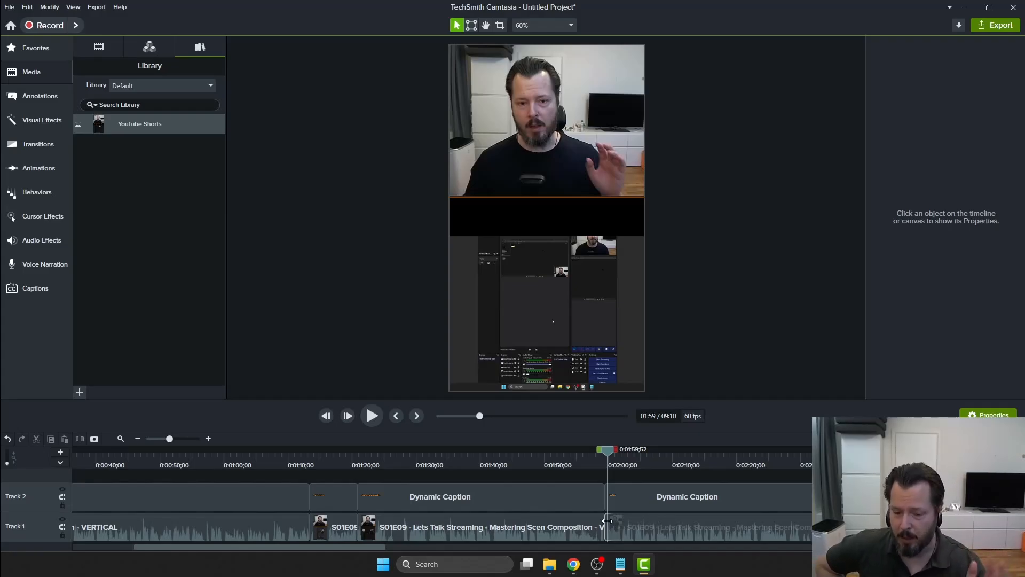
left_click(607, 520)
Play the next segment up to about 2:55, and replay it from about 2:15 to 2:33 to find the passage to cut.
key("space")
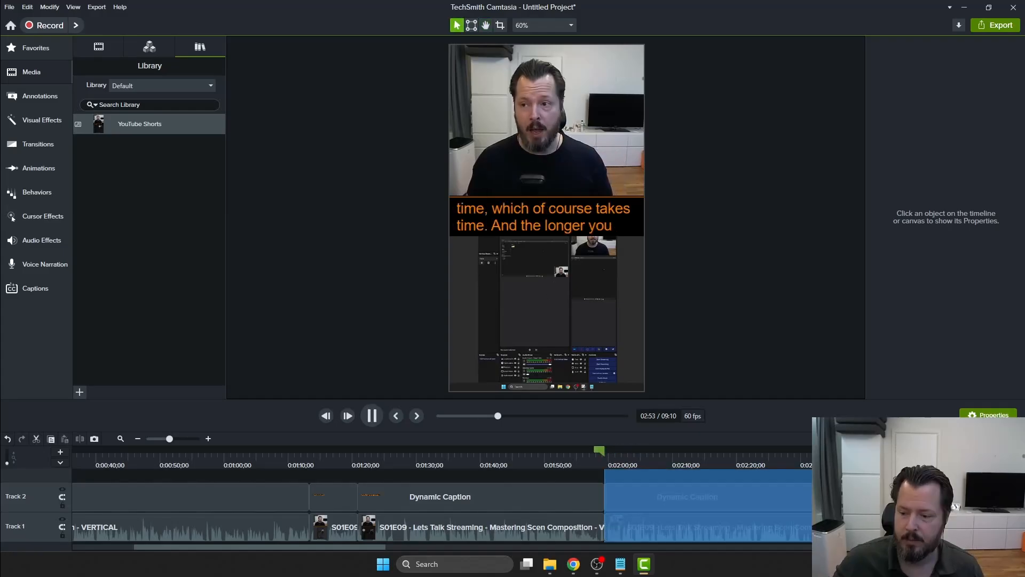
key("space")
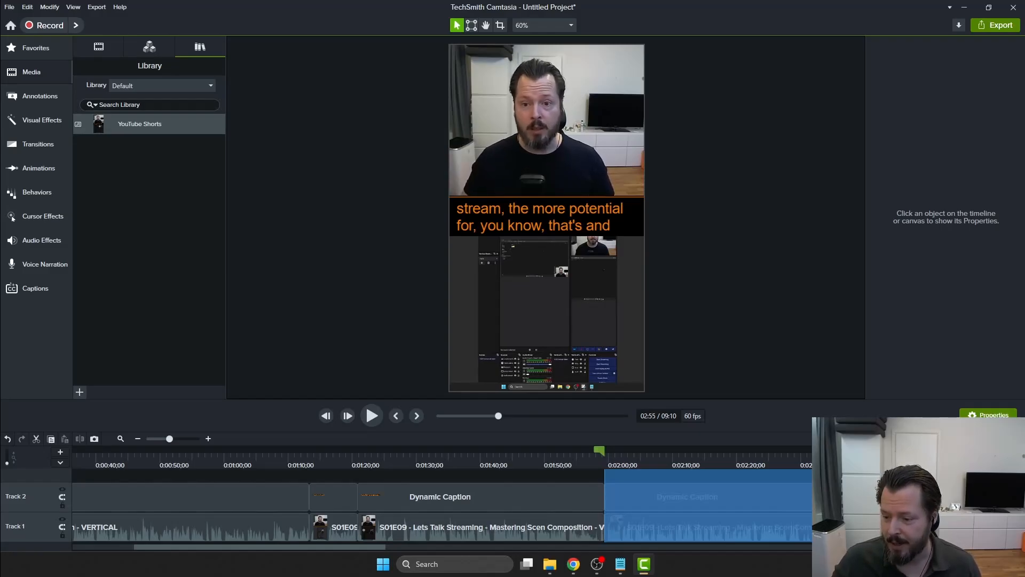
left_click(705, 451)
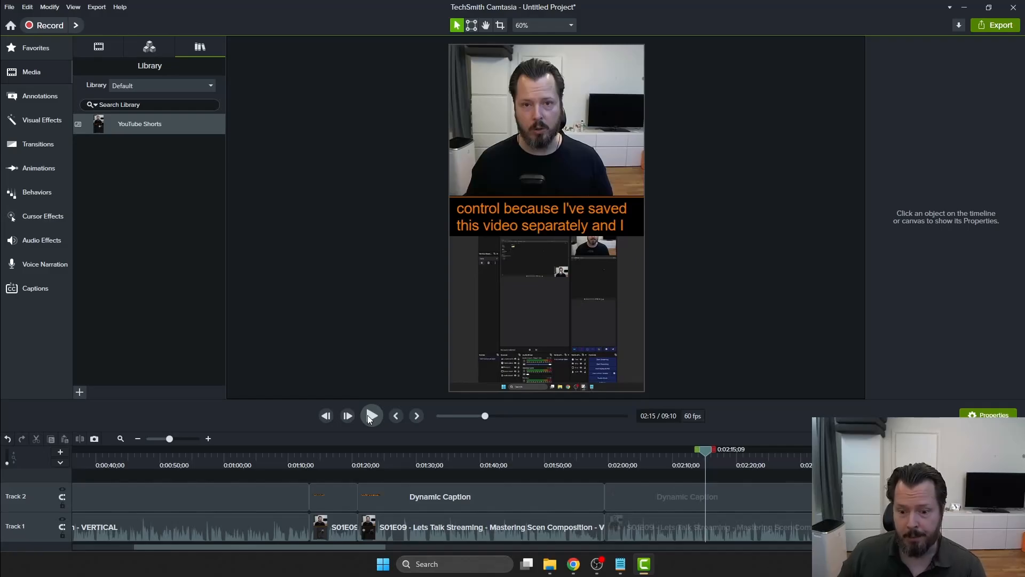
left_click(369, 416)
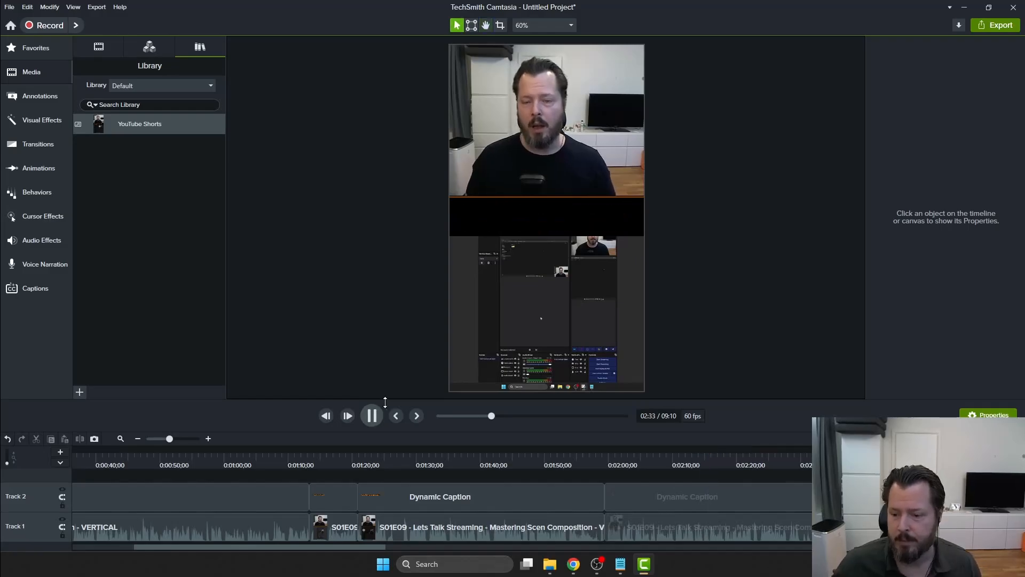
left_click(372, 416)
Split the video and captions on both tracks at about 2:30 and 2:33.
left_click(798, 459)
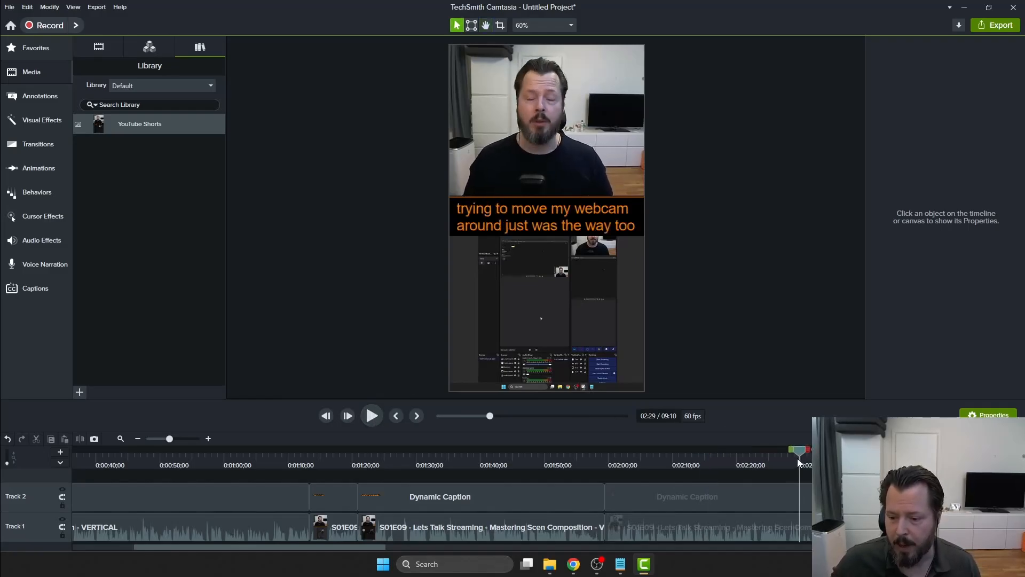
left_click_drag(797, 458, 799, 459)
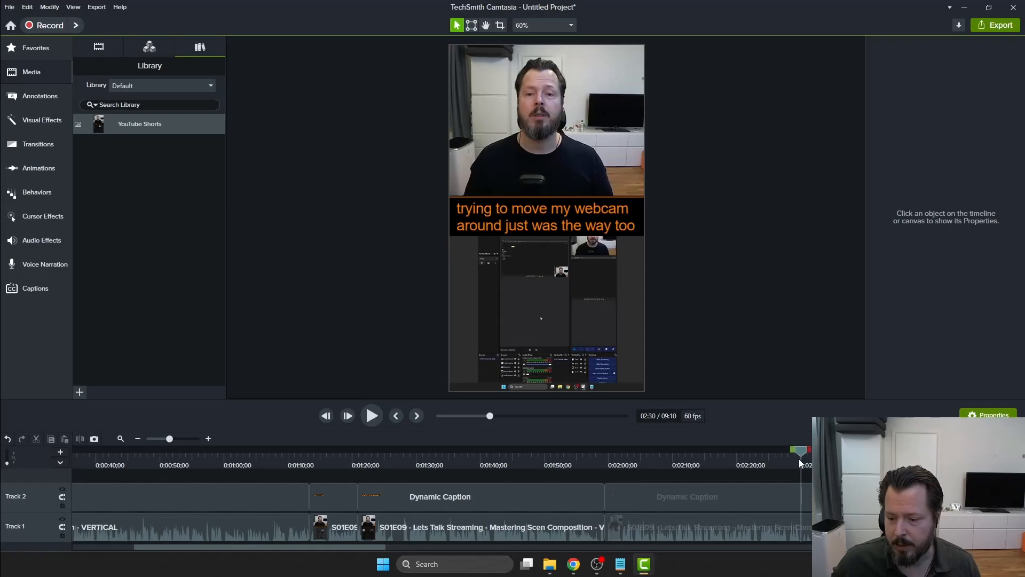
left_click(802, 501)
key("Escape")
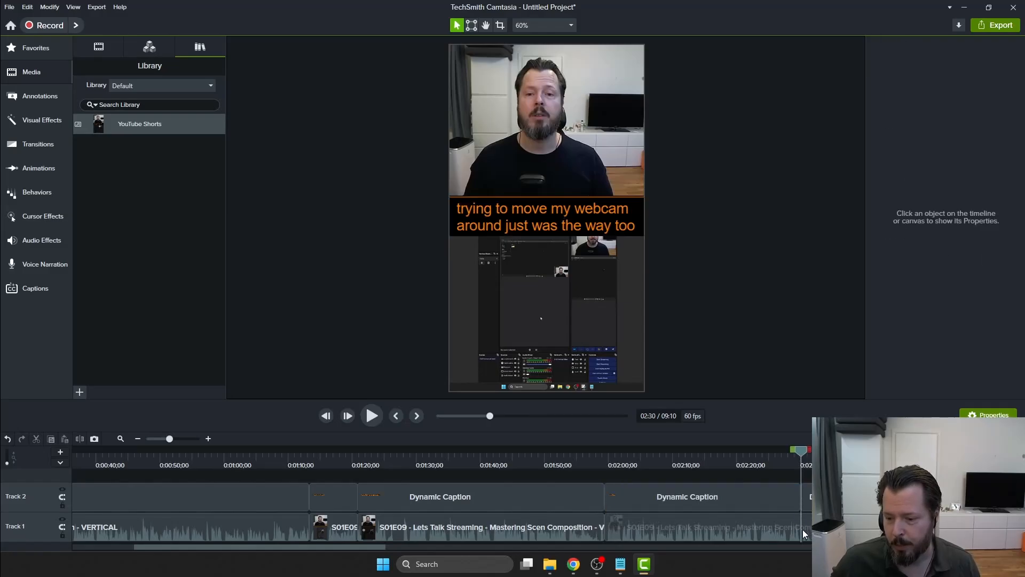
left_click(803, 530)
key("Escape")
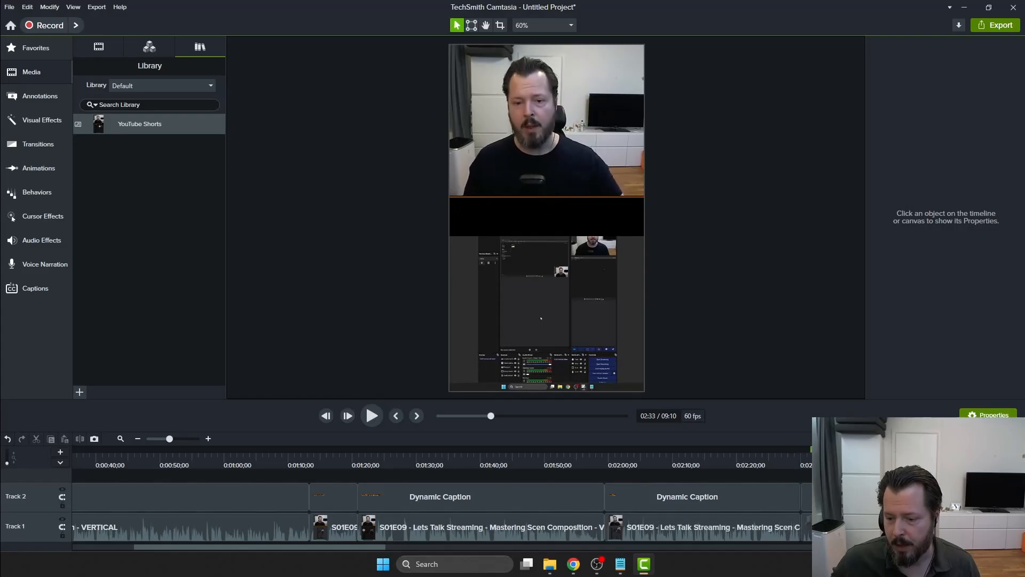
Delete the short video and caption pieces between the 2:30 and 2:33 splits.
left_click(806, 528)
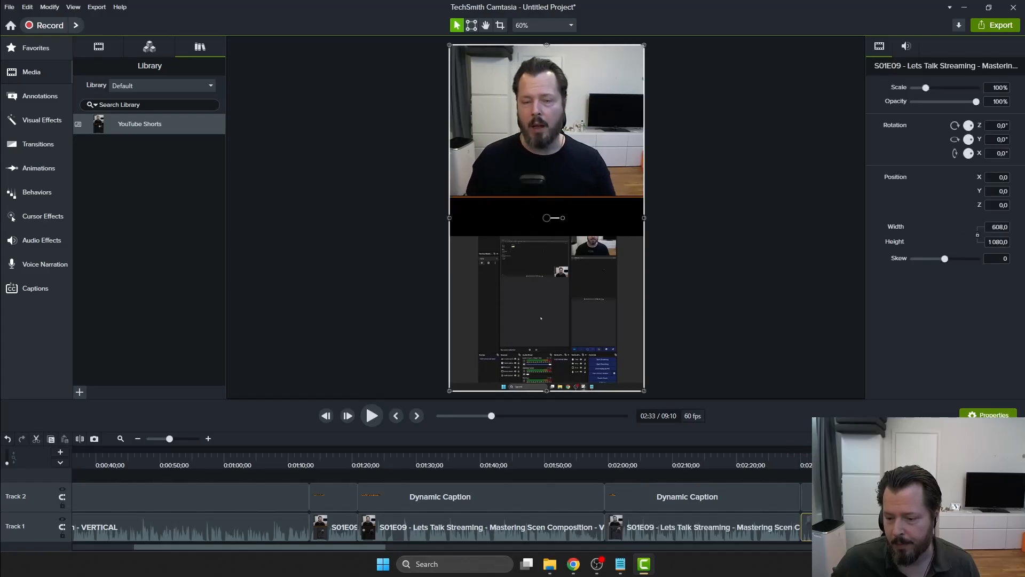
key("Escape")
left_click(809, 502)
key("Escape")
left_click(810, 503)
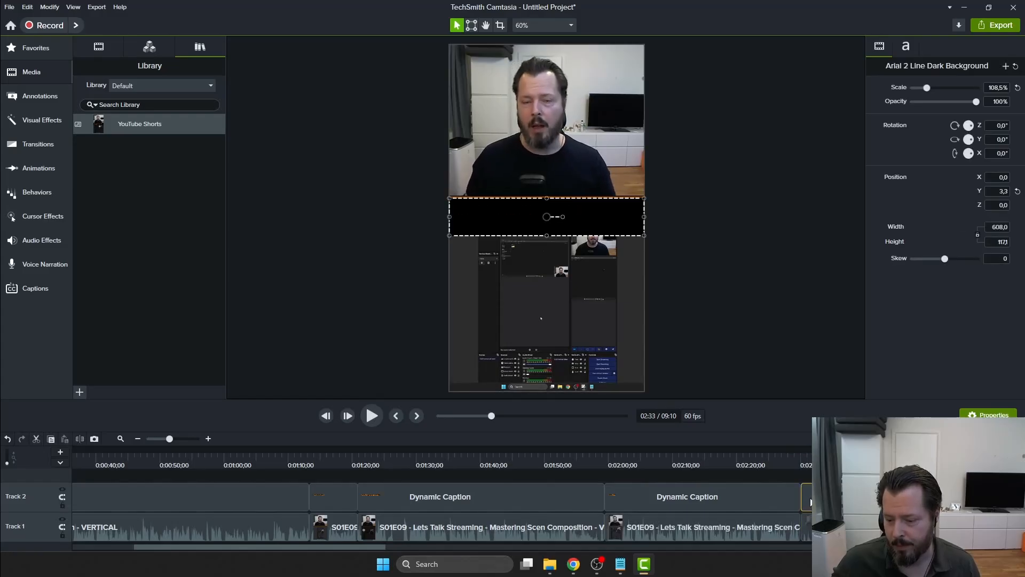
key("Escape")
Select both tracks from about 1:59 to 0:02:51;20 and add the selection to the Default library as "YouTube Shorts 2", using the canvas size.
left_click_drag(615, 452, 833, 454)
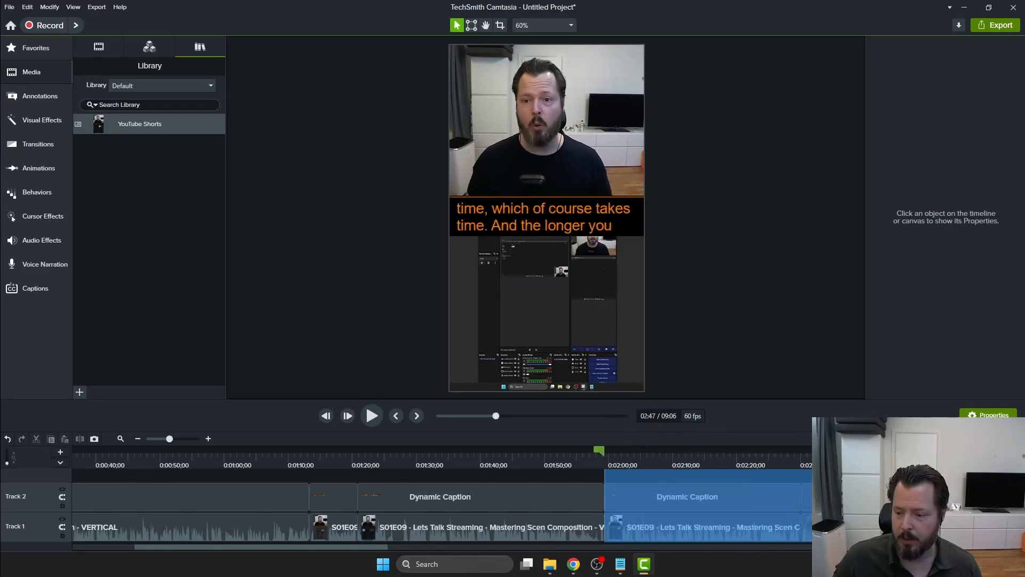
left_click_drag(915, 453, 940, 453)
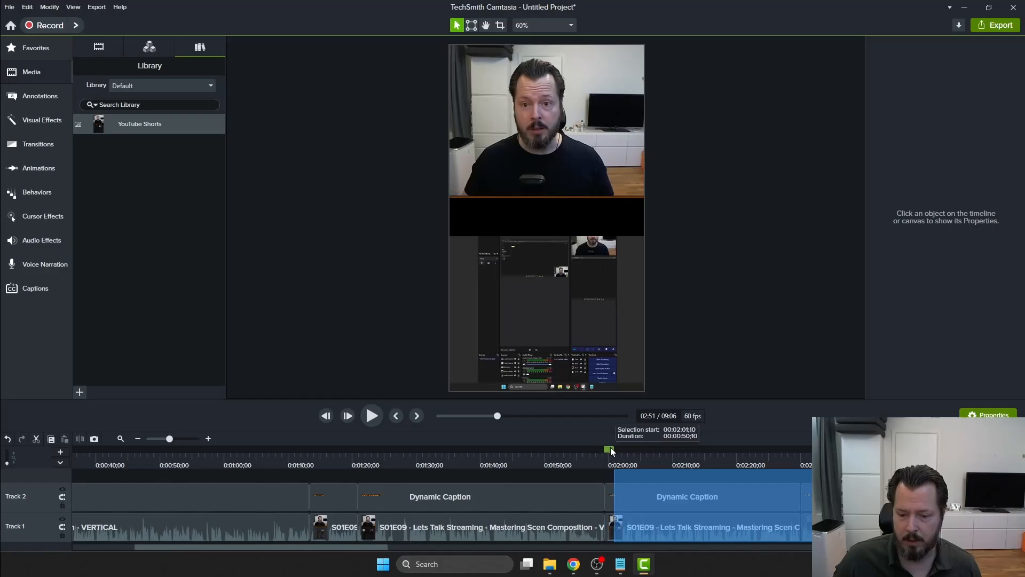
right_click(710, 495)
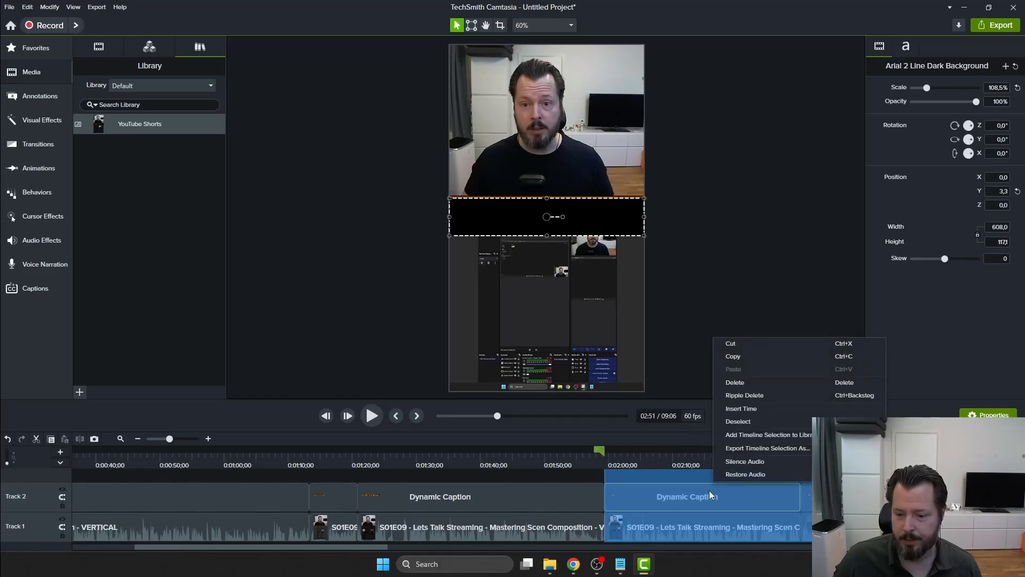
left_click(748, 434)
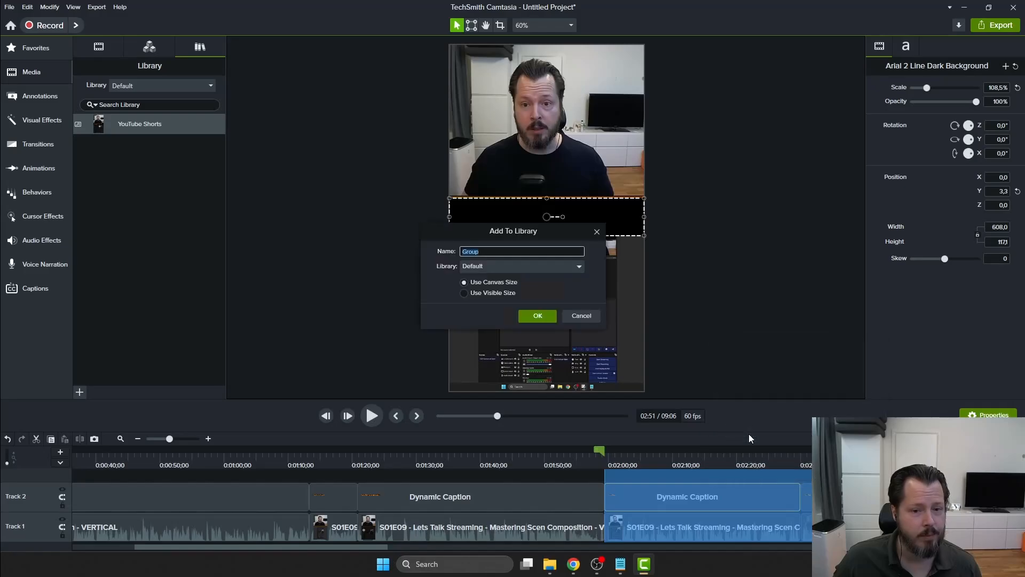
left_click(492, 253)
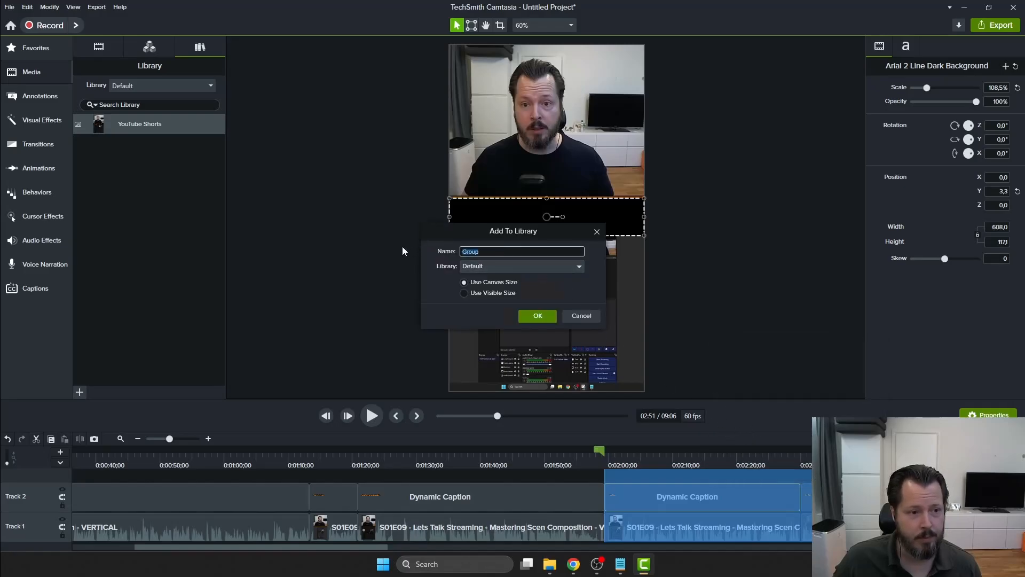
type("You")
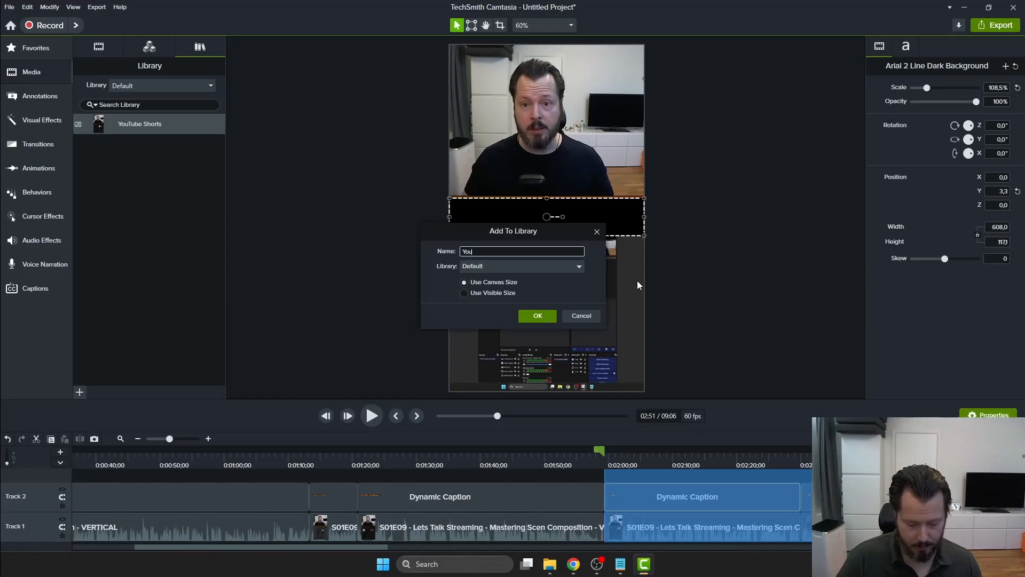
type("Tube Shorts 2")
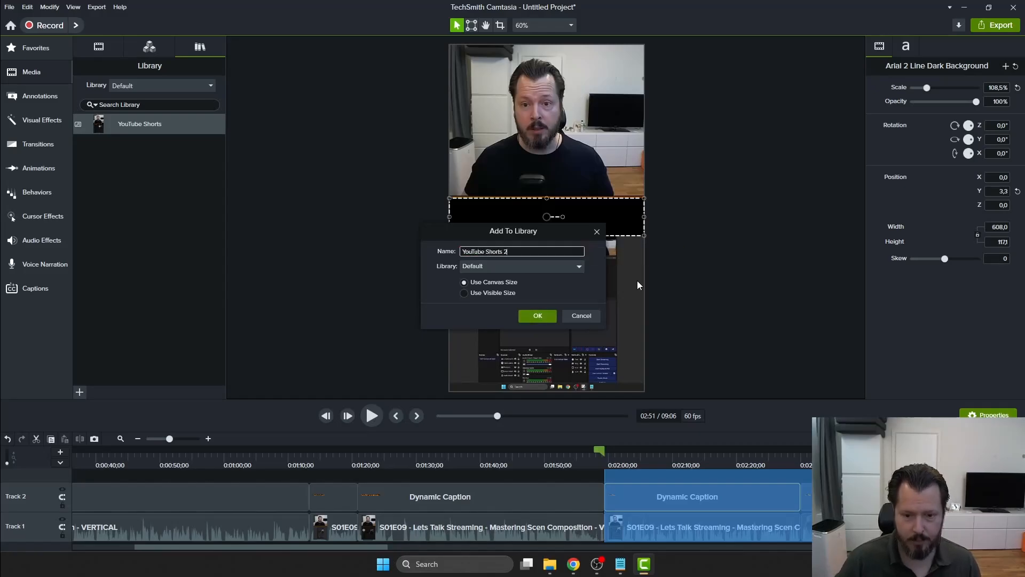
left_click(539, 314)
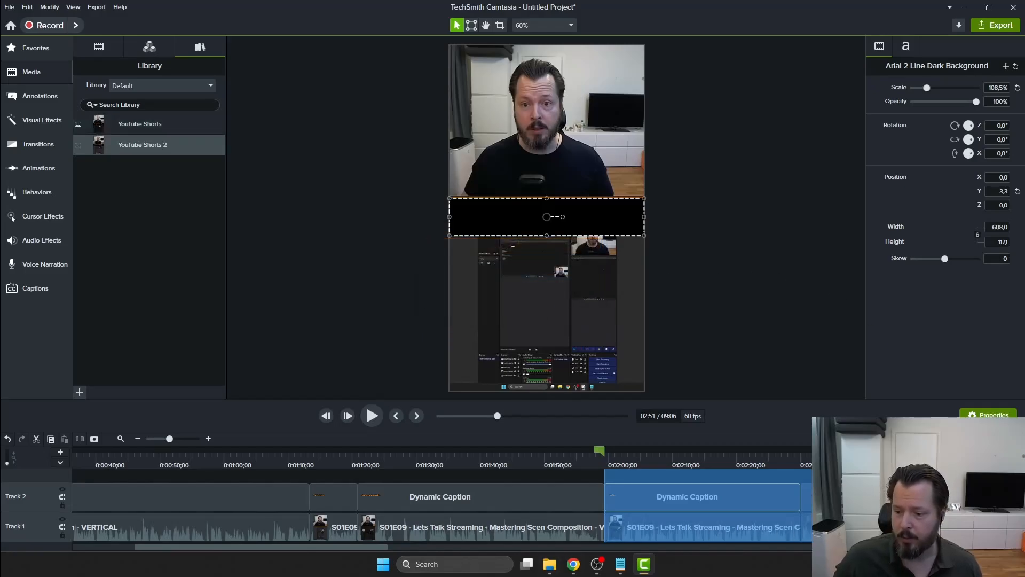
Extend the end of the timeline selection to 0:02:55;05.
left_click_drag(368, 545, 487, 550)
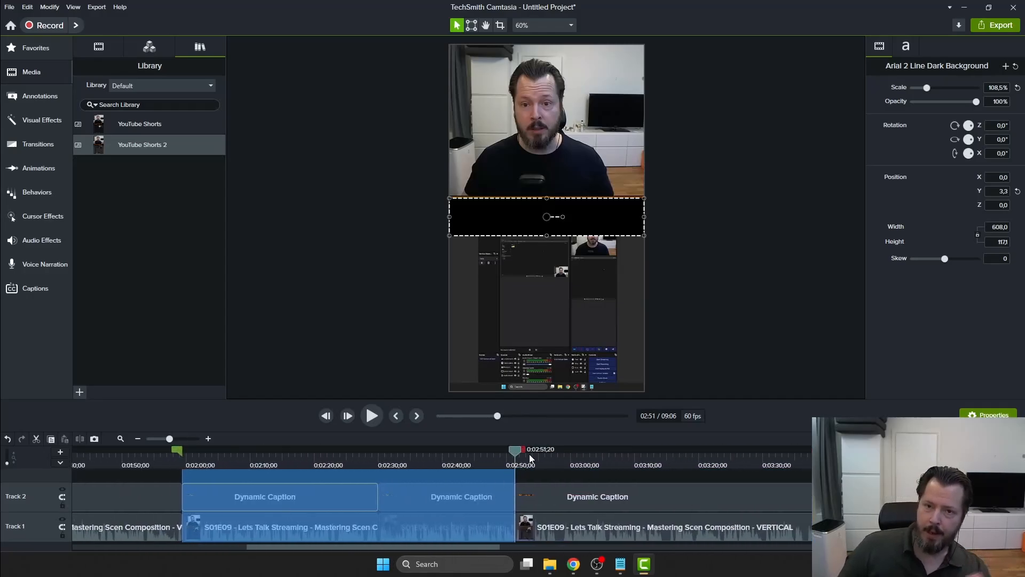
left_click(539, 459)
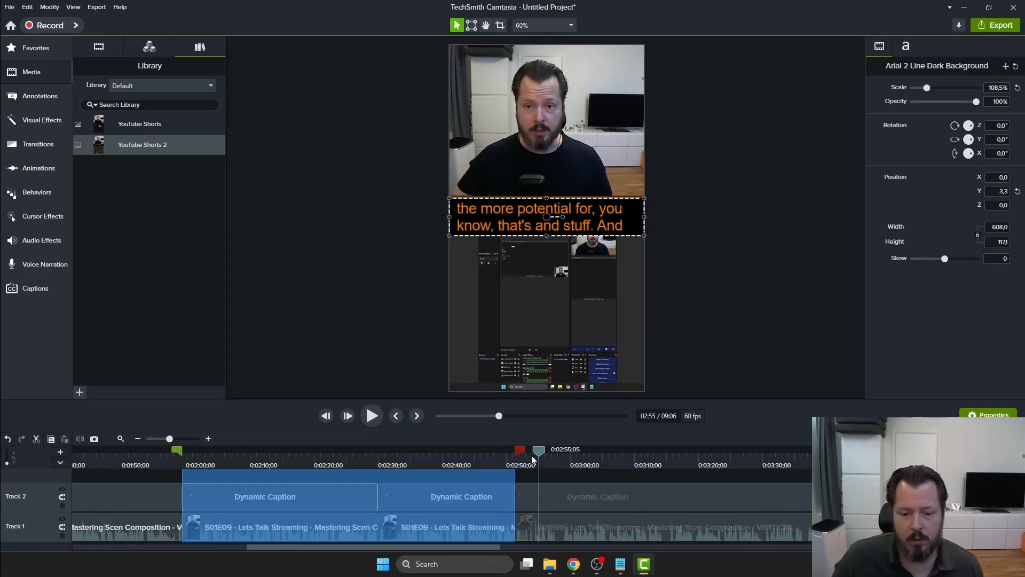
left_click_drag(517, 450, 542, 450)
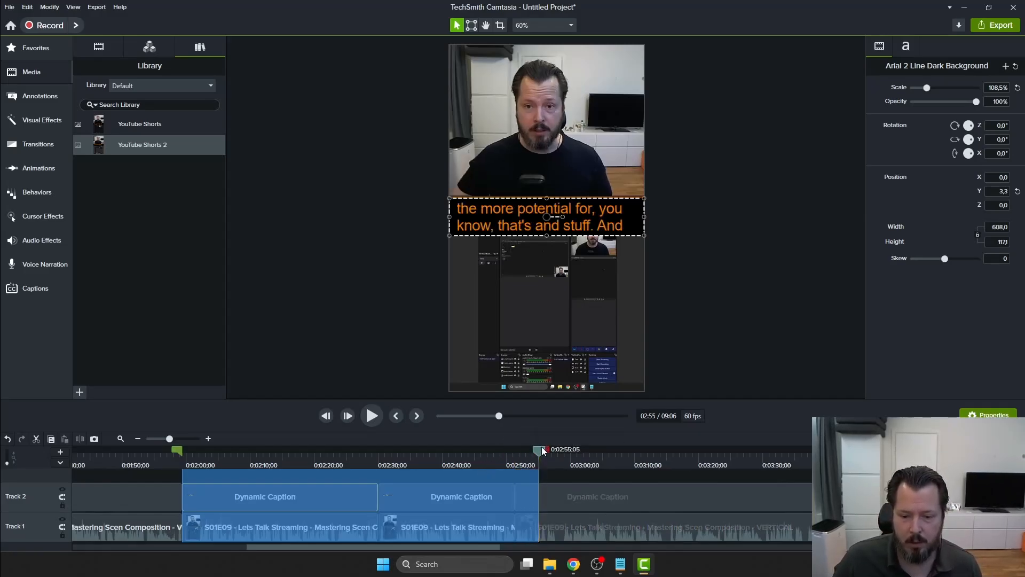
Play back the footage around 2:47 to 2:51 and start a timeline selection at 0:02:49;35 that extends past 0:03:30.
mouse_move(176, 450)
left_mouse_down()
mouse_move(538, 449)
mouse_move(498, 456)
left_mouse_up()
key("space")
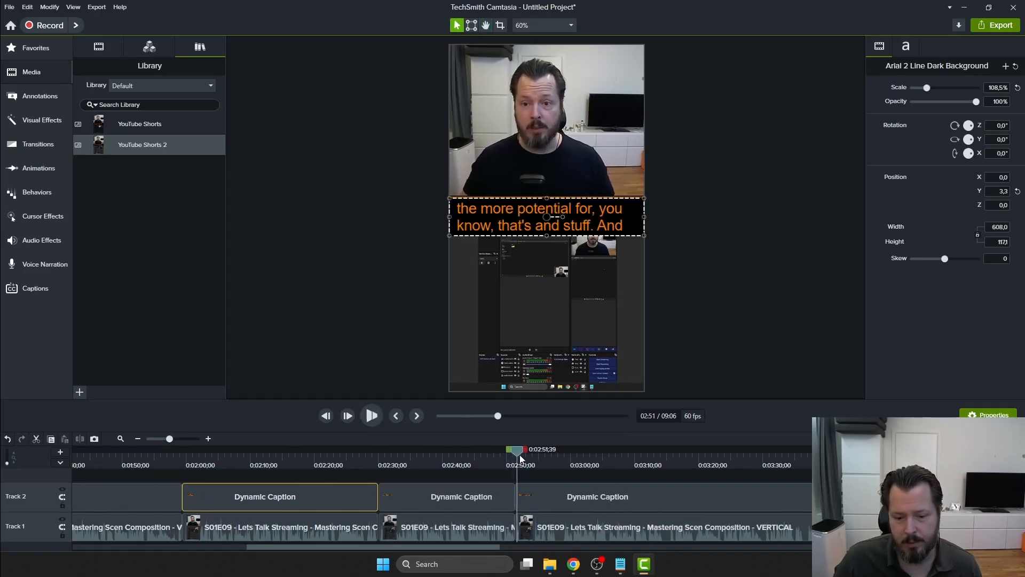
key("space")
left_click_drag(503, 449, 492, 450)
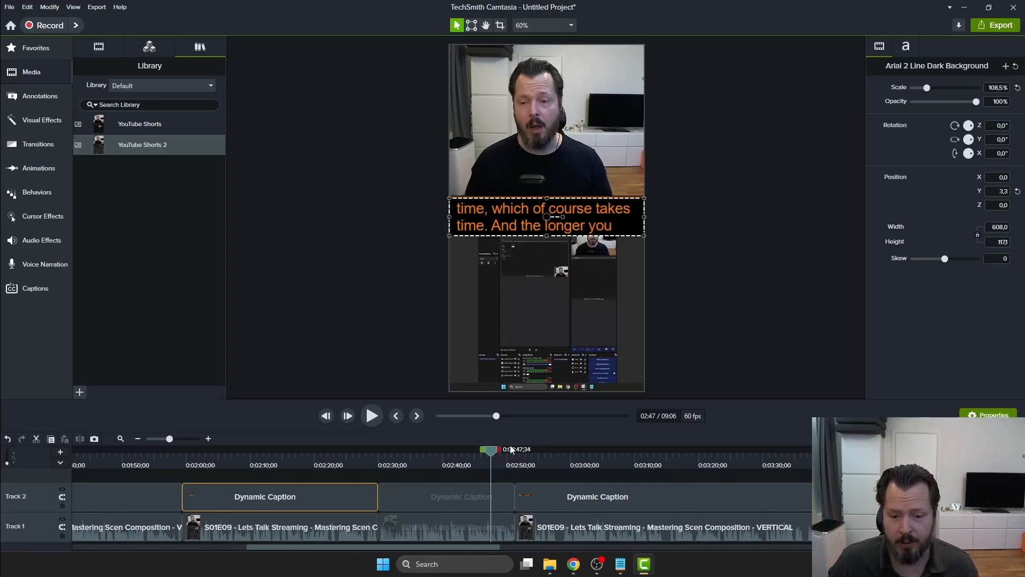
key("space")
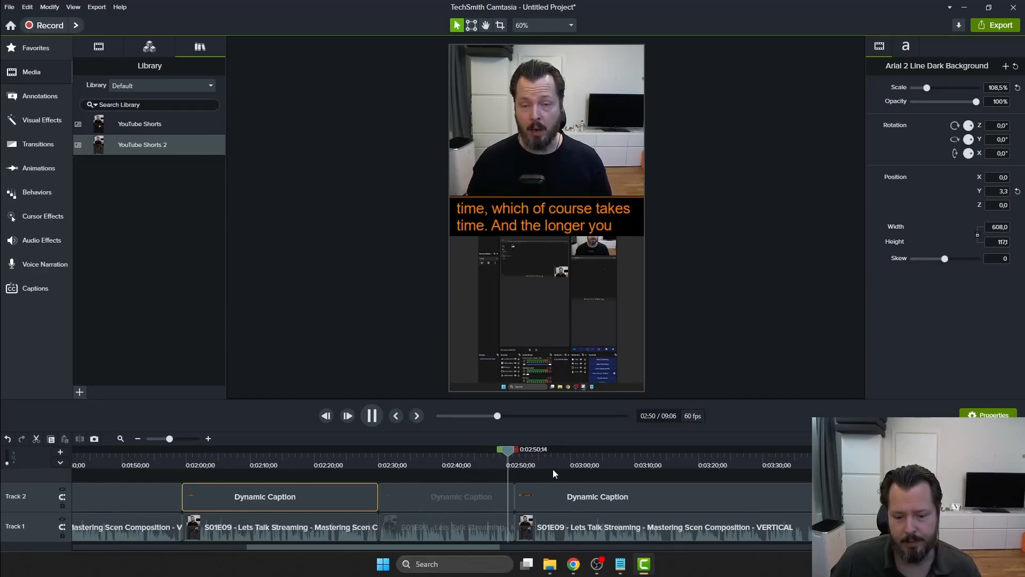
key("space")
left_click_drag(511, 453, 817, 453)
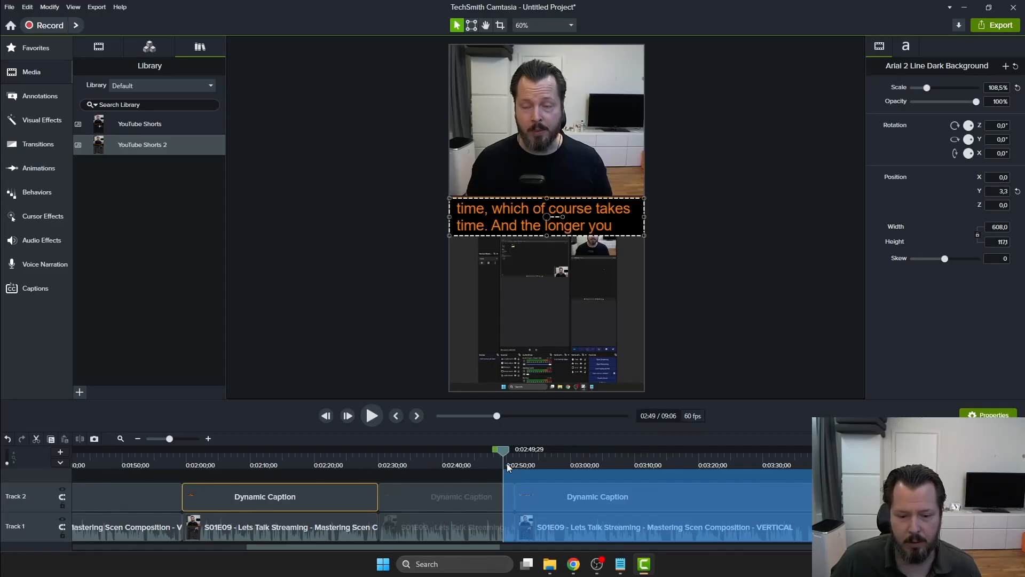
left_click_drag(508, 447, 504, 449)
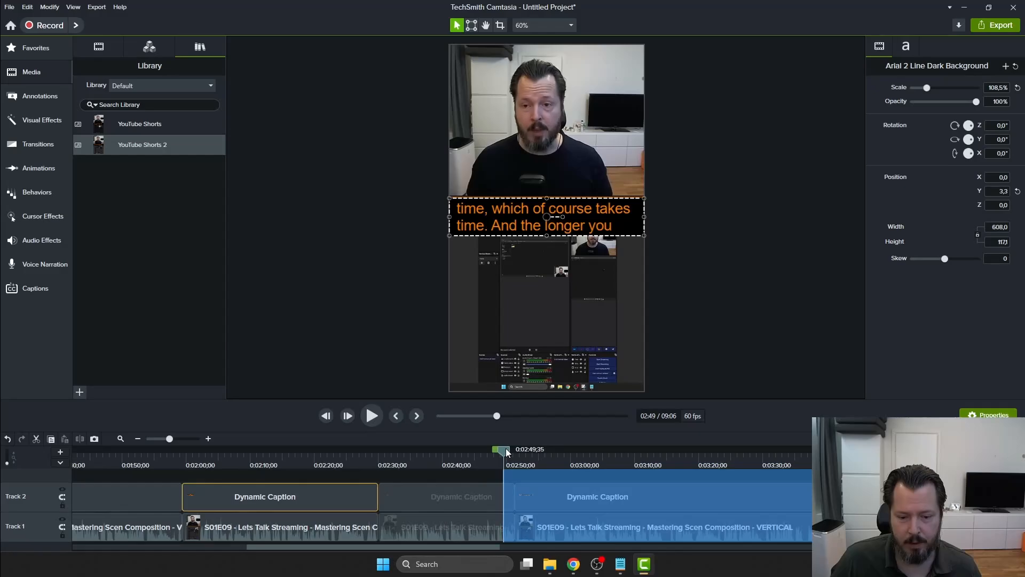
Play the footage up to about 2:58 and split the video clip on Track 1 at 0:02:57;54.
key("space")
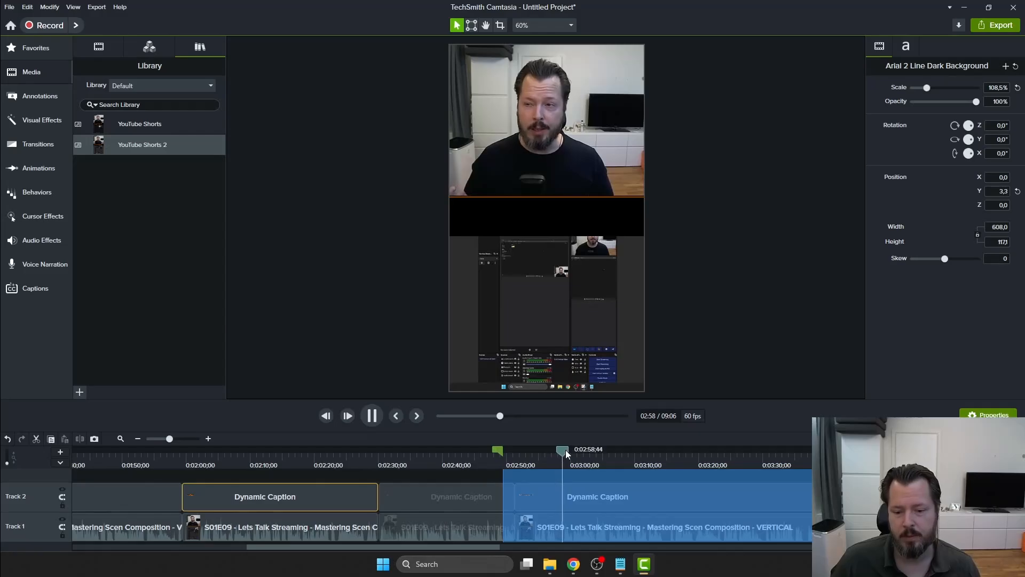
left_click_drag(565, 450, 557, 451)
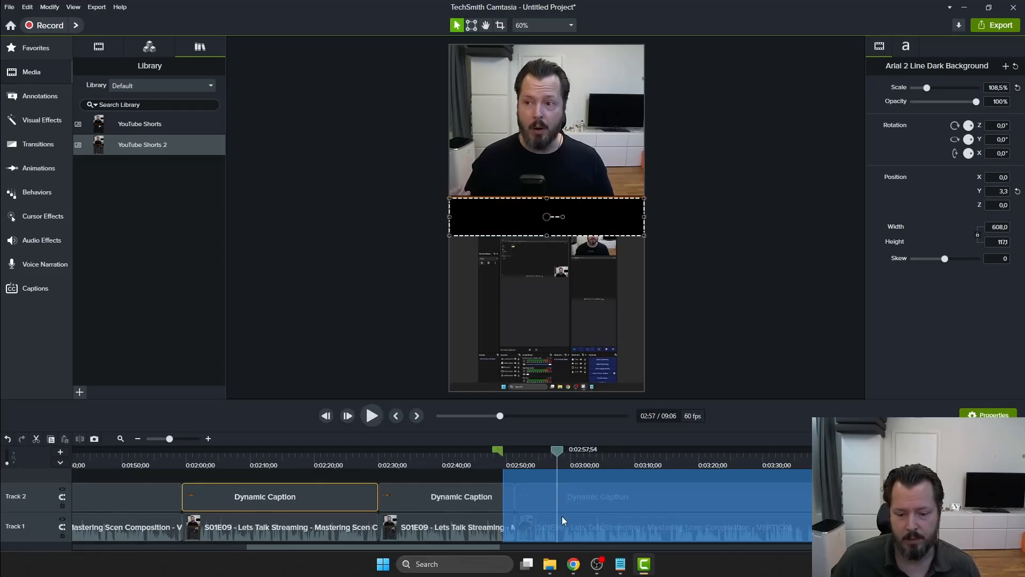
left_click(556, 530)
key("s")
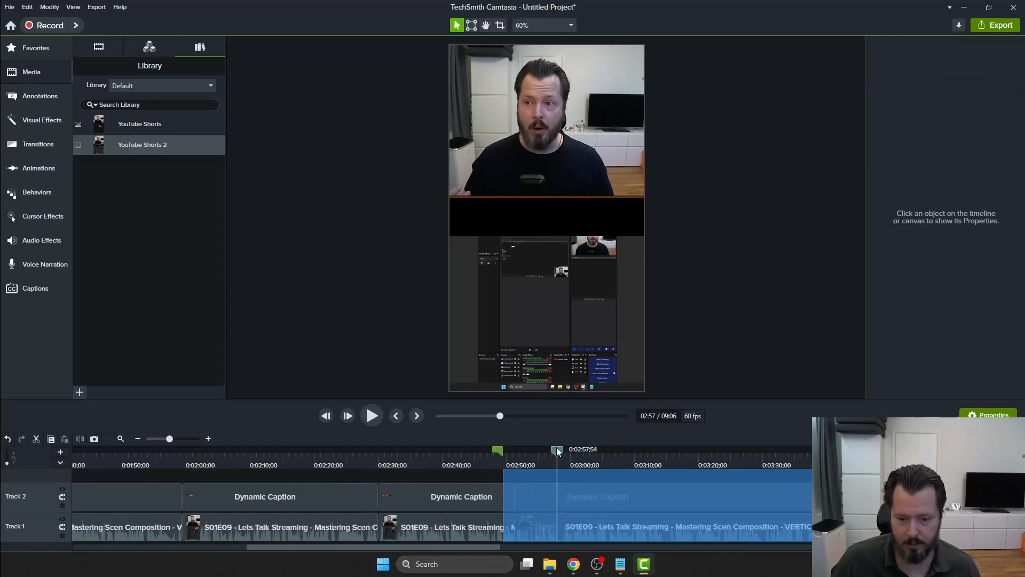
Split the video clip and the dynamic caption on both tracks at 0:02:58;49.
left_click_drag(556, 447, 562, 449)
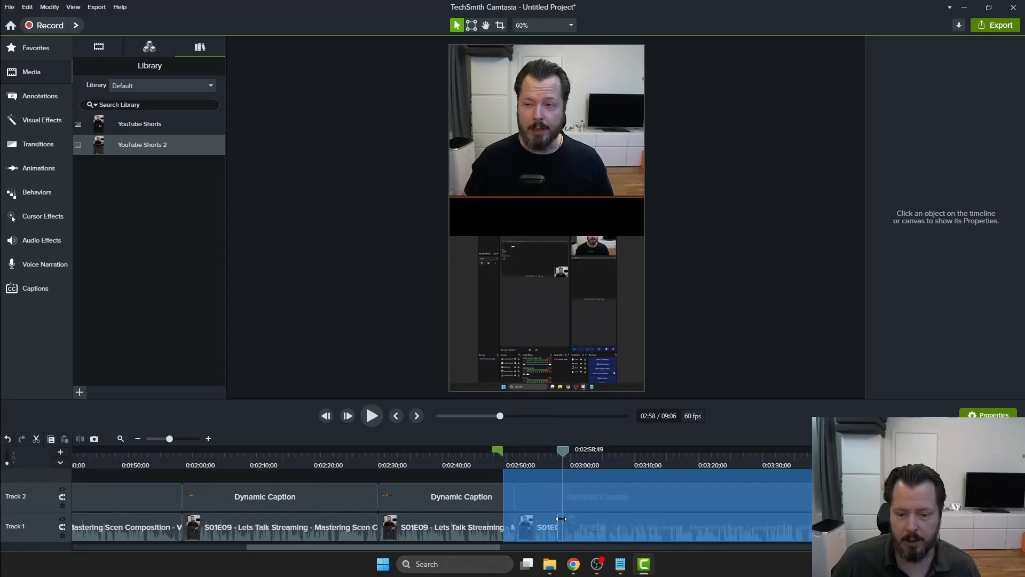
left_click(563, 522)
key("s")
left_click(563, 496)
key("s")
Split the caption at 0:02:57;54 and delete the short caption and video pieces between there and the 0:02:58;49 split.
left_click_drag(563, 448, 556, 447)
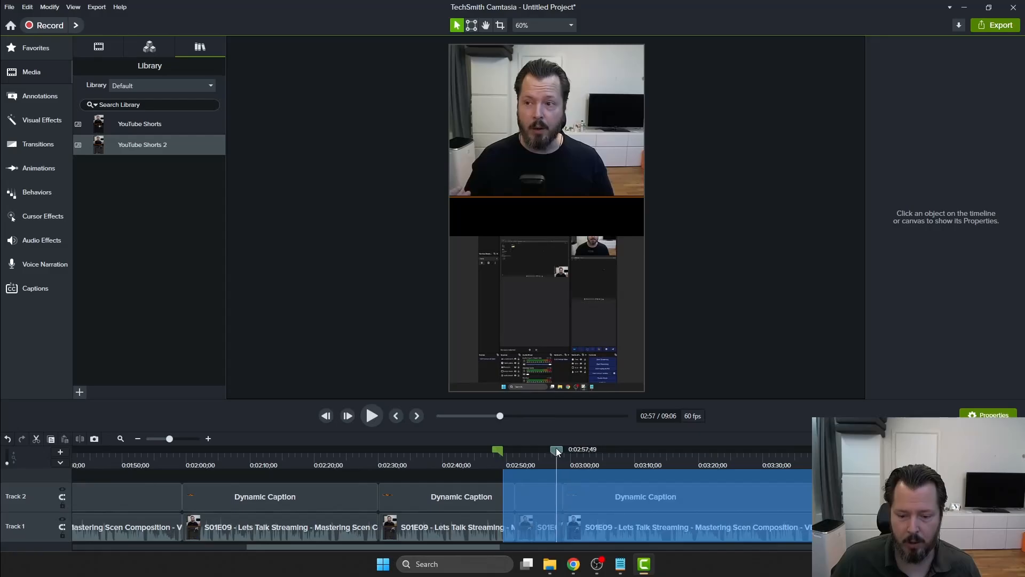
left_click(557, 495)
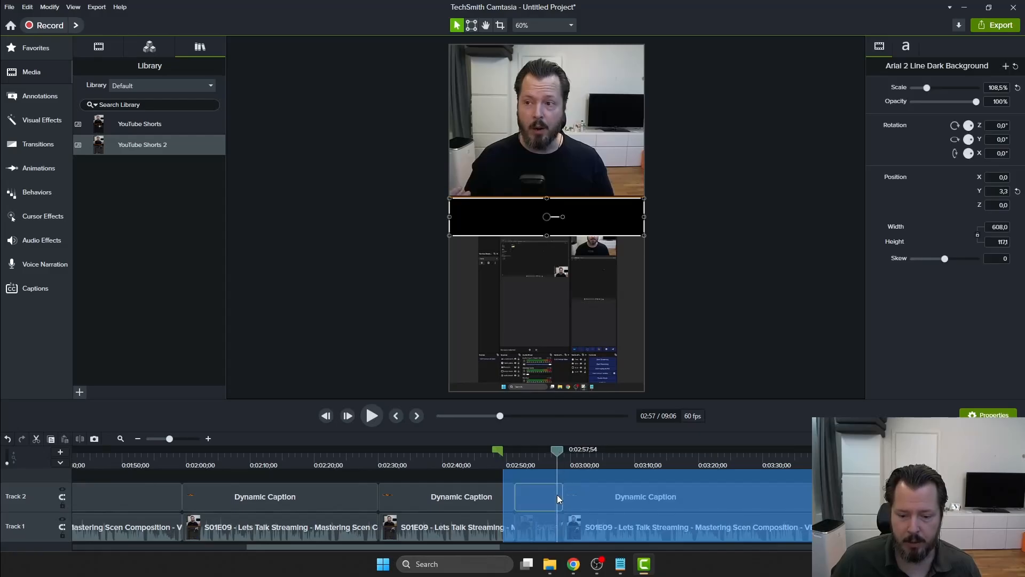
key("s")
left_click(560, 494)
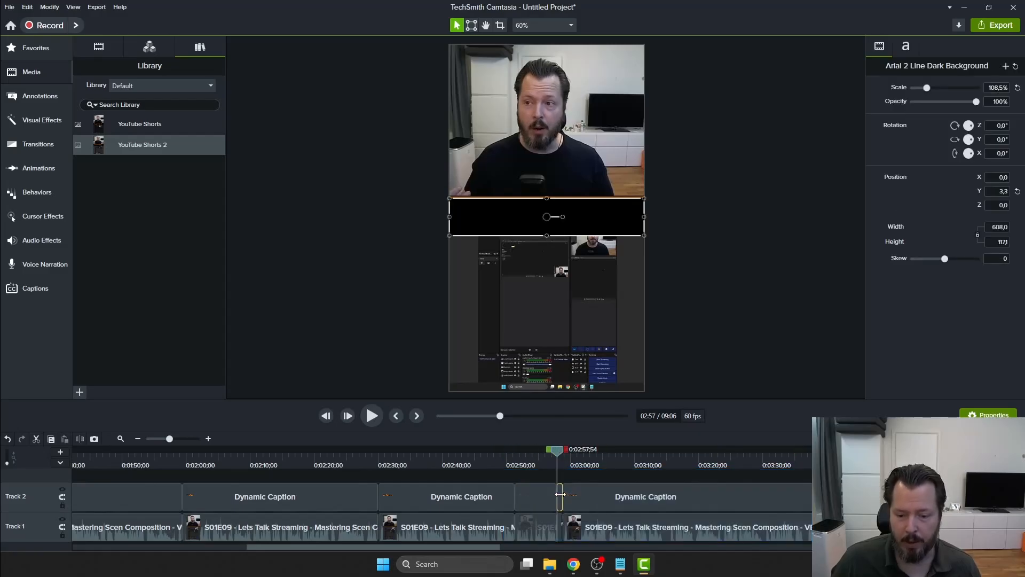
key("Delete")
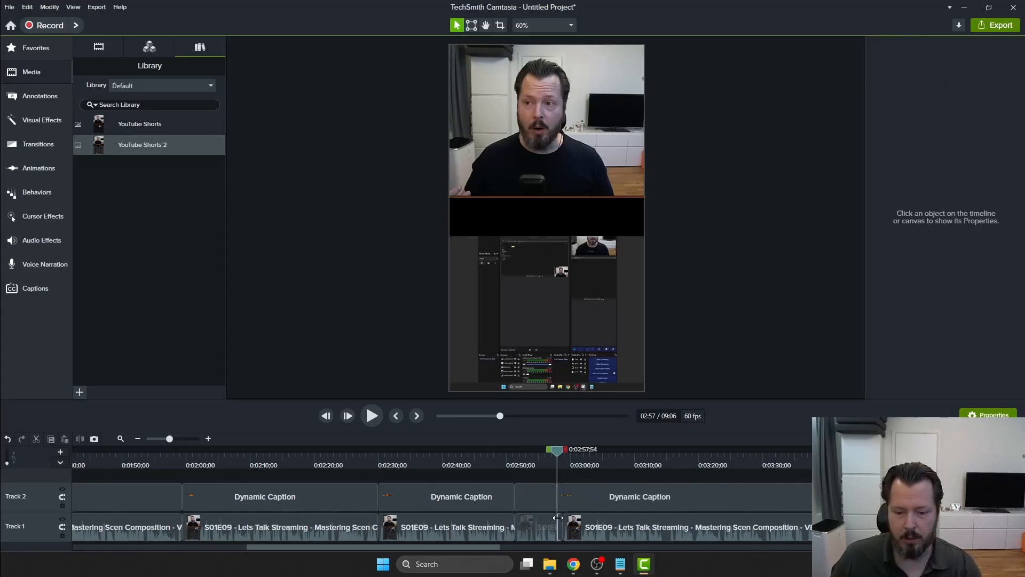
left_click(559, 518)
key("Delete")
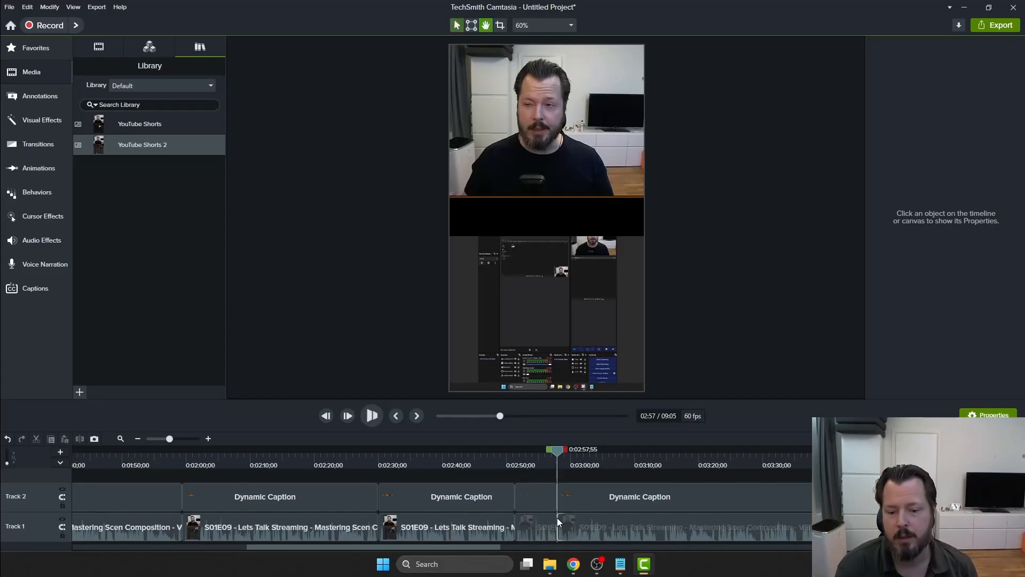
Select both tracks from 0:02:49;45 to 0:03:13;45 and play the selected segment through.
key("space")
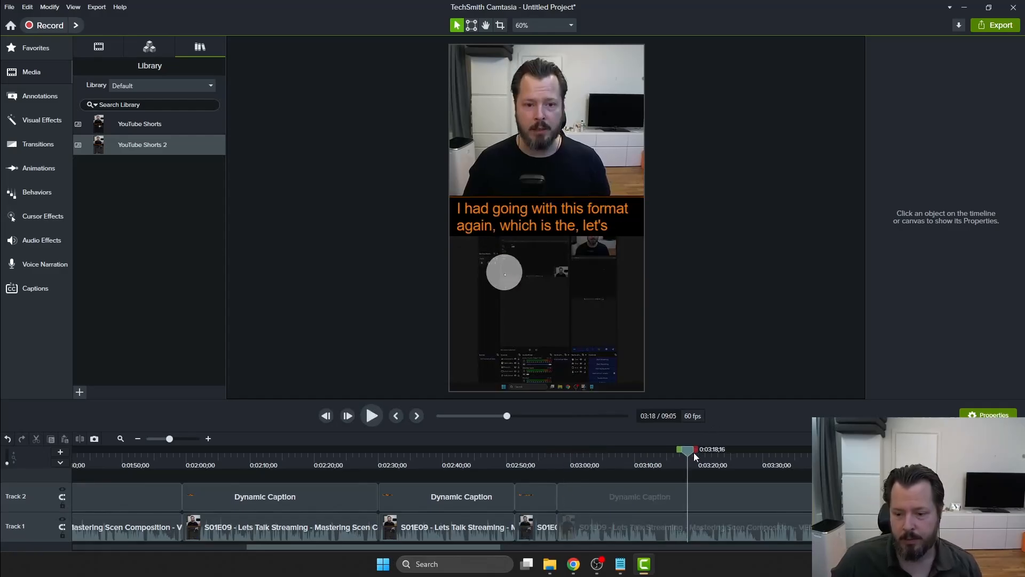
left_click_drag(687, 449, 661, 461)
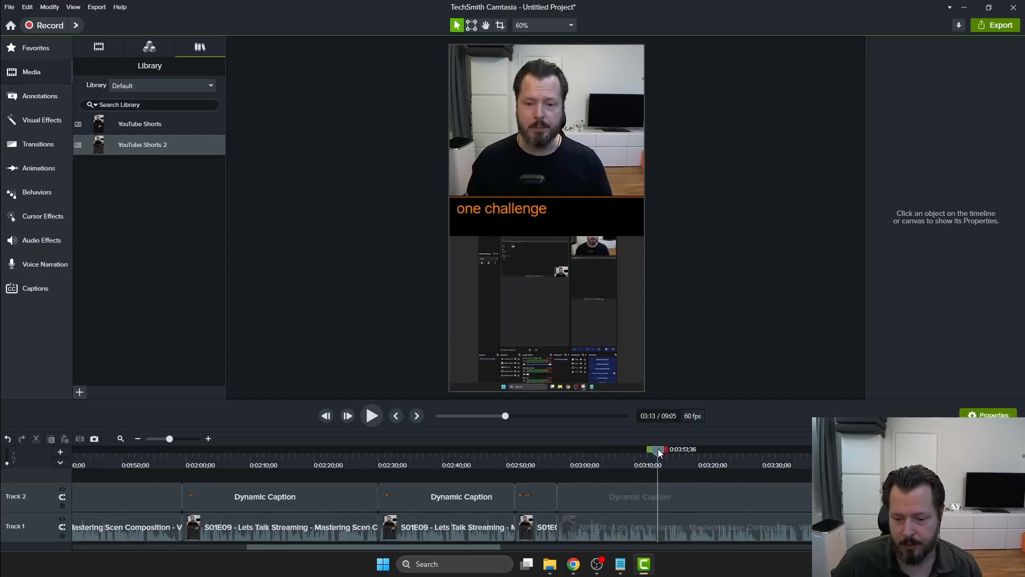
left_click_drag(659, 450, 647, 452)
key("space")
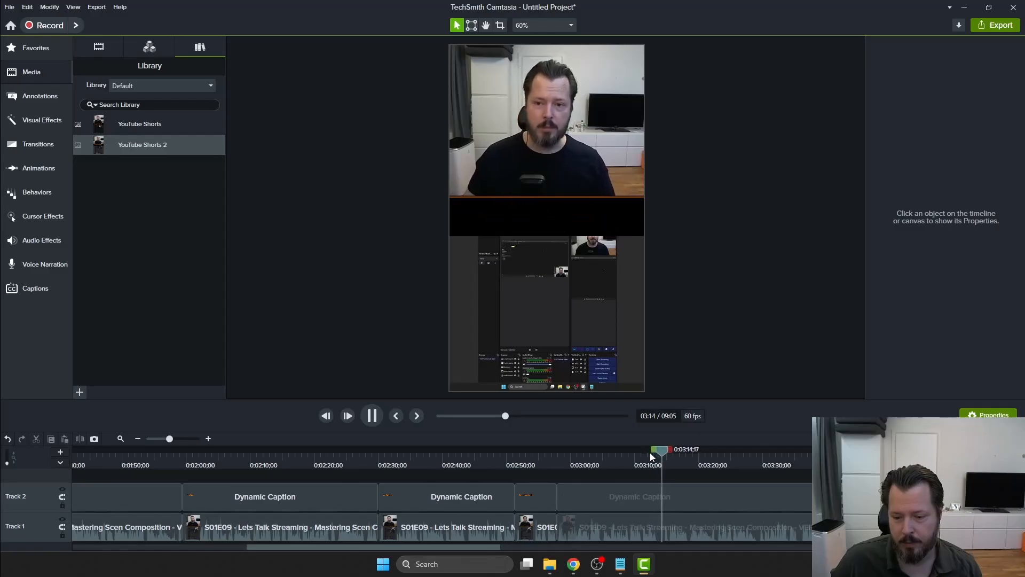
left_click_drag(666, 450, 496, 454)
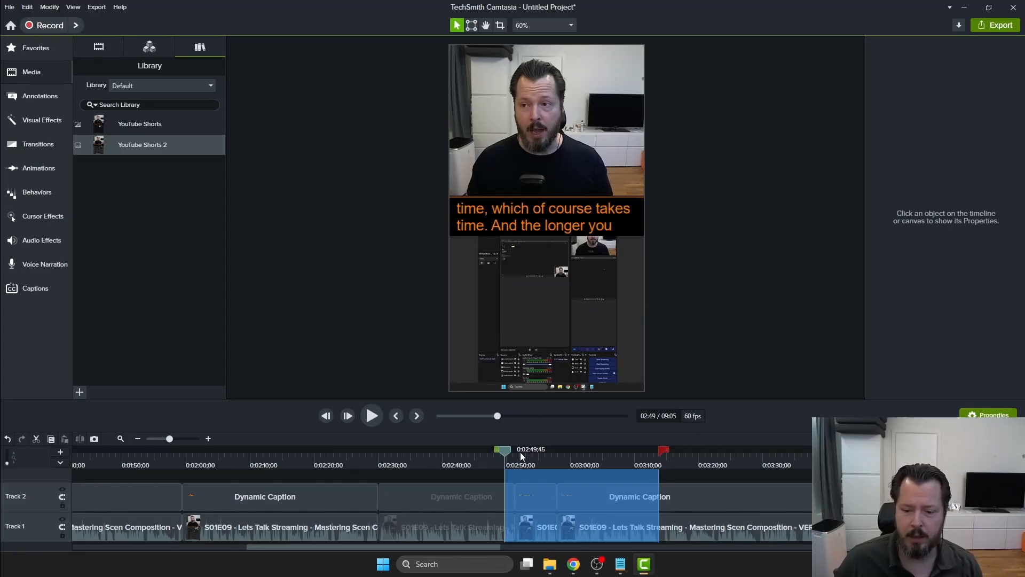
key("space")
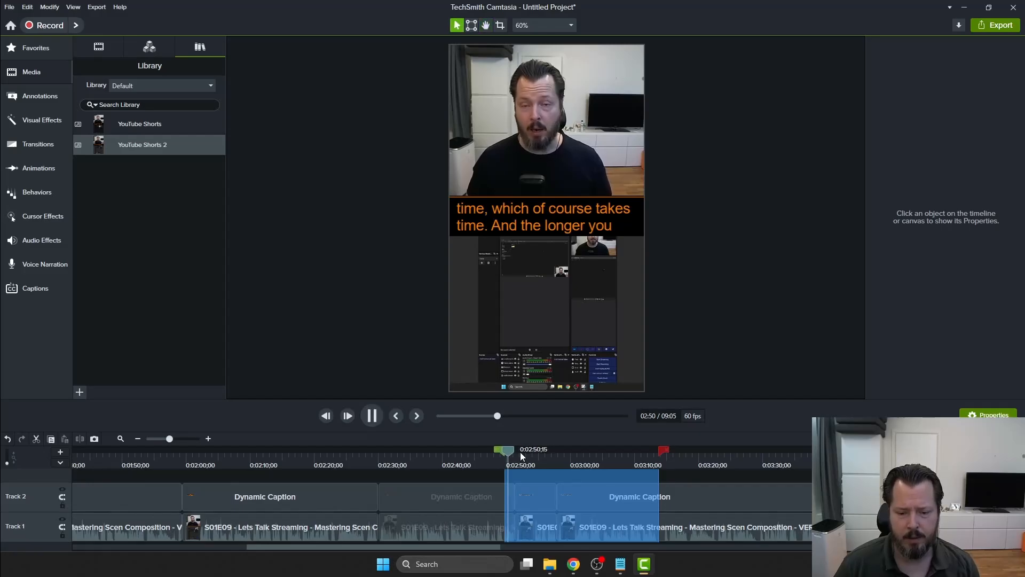
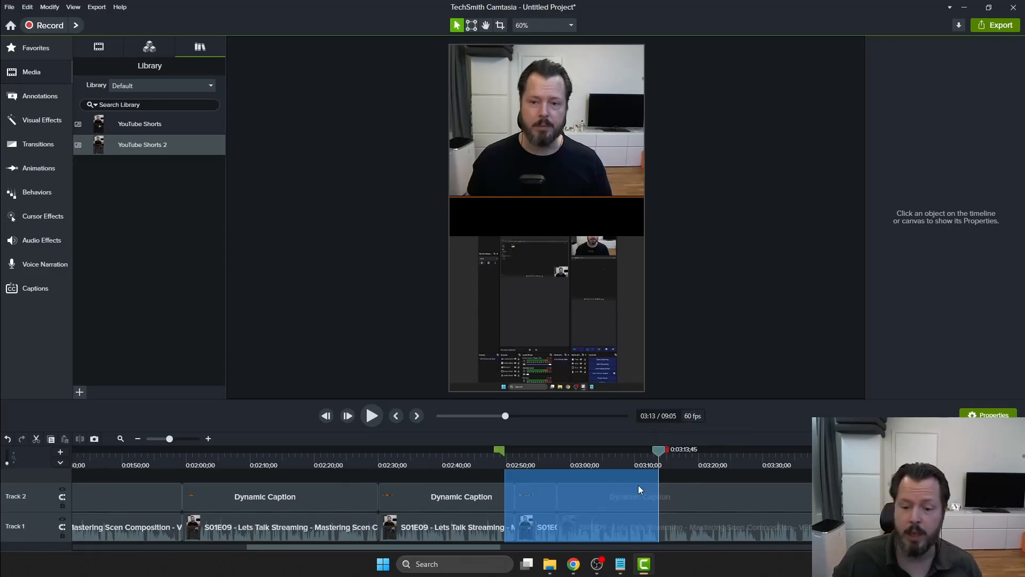
Add the timeline selection to the Default library as "YouTube Short 3 - Good", using the canvas size.
right_click(616, 495)
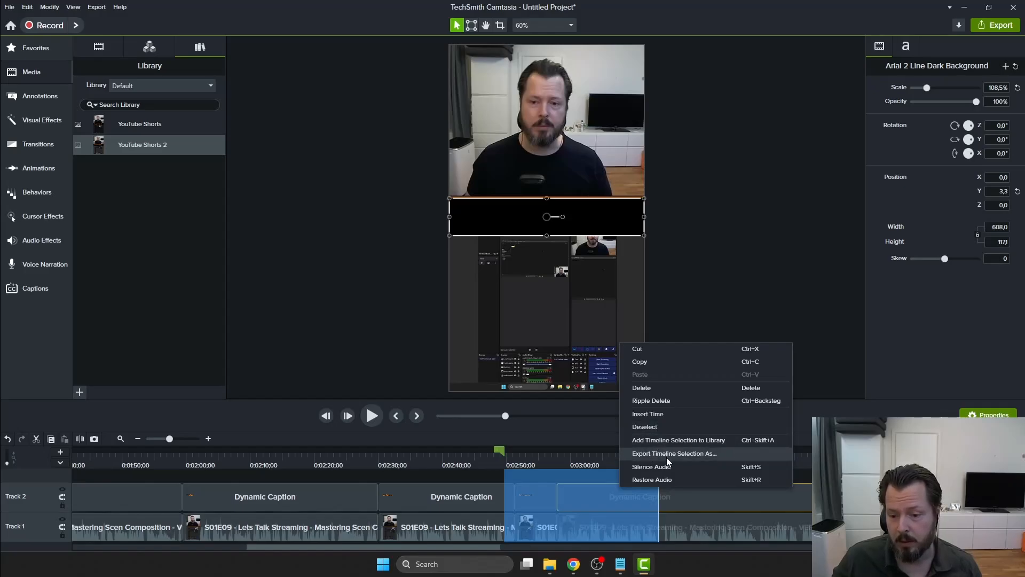
left_click(671, 440)
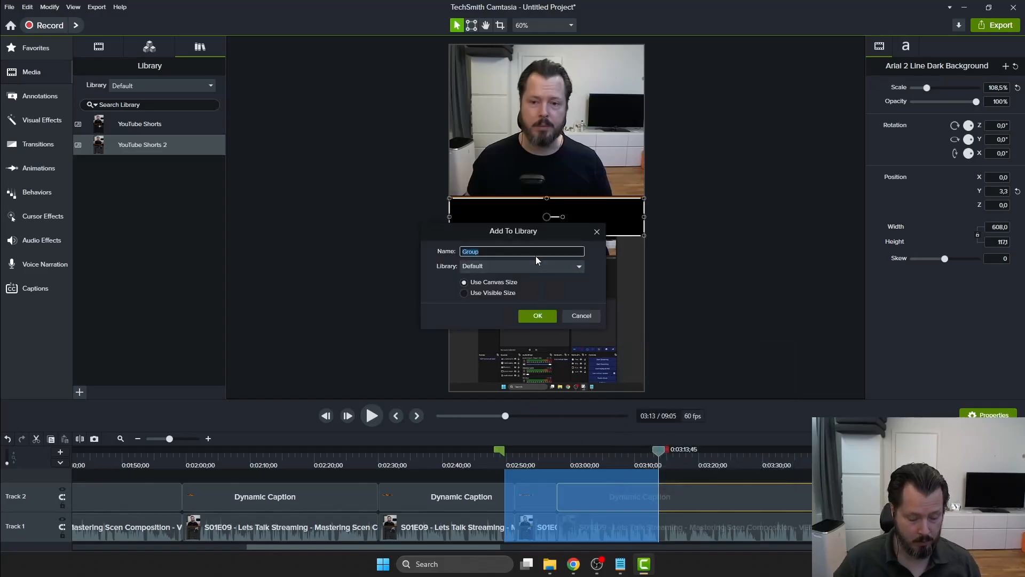
type("Qutout")
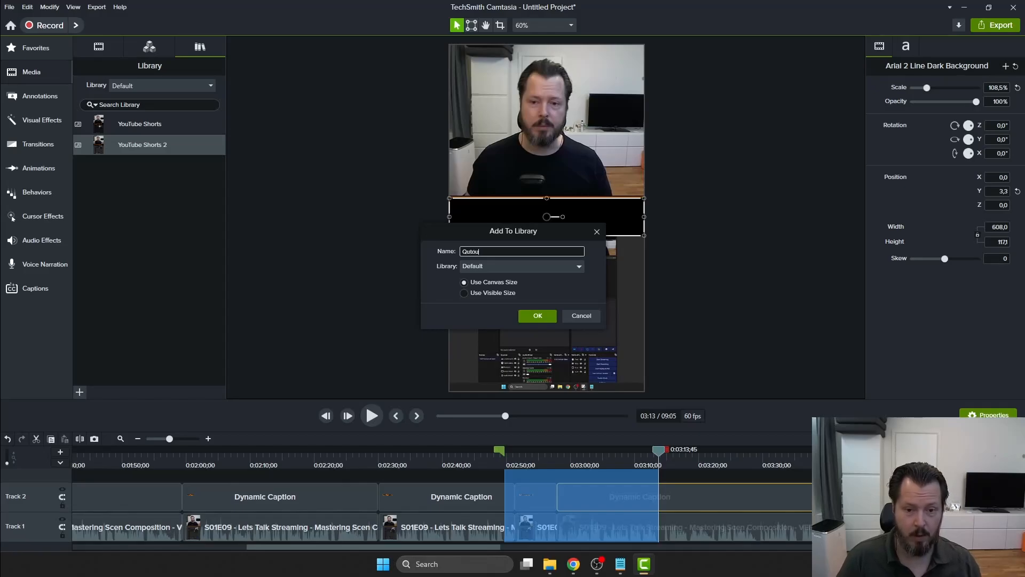
key("BackSpace")
key("BackSpace")
key("BackSpace")
key("BackSpace")
key("BackSpace")
type("You")
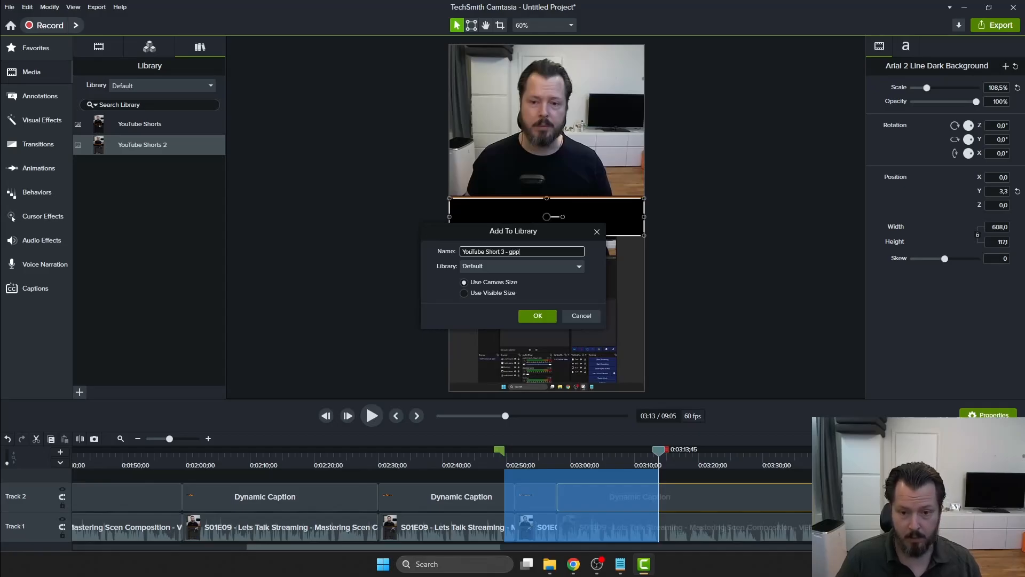
type("Tube Short 3 - Gpo")
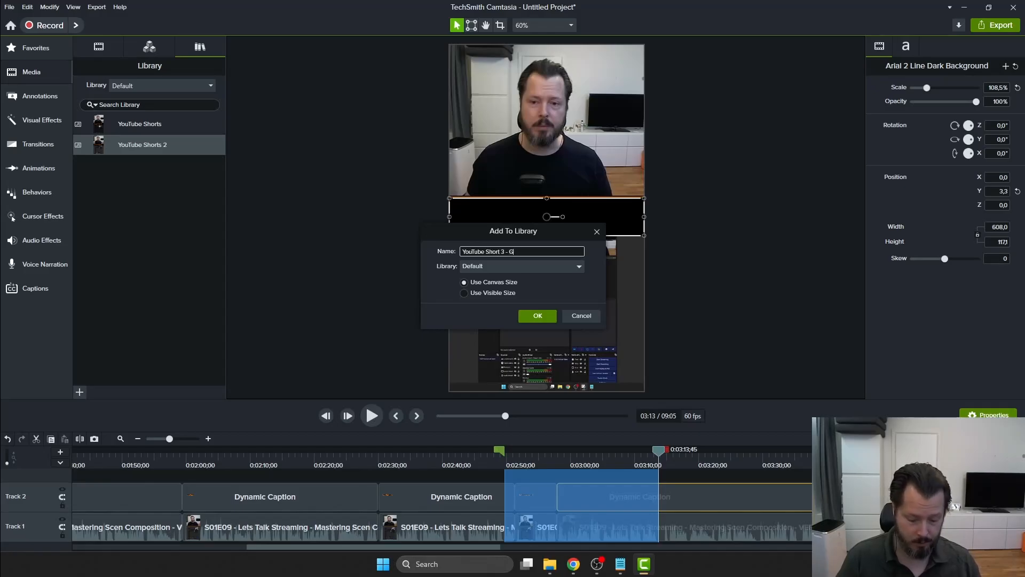
left_click(548, 315)
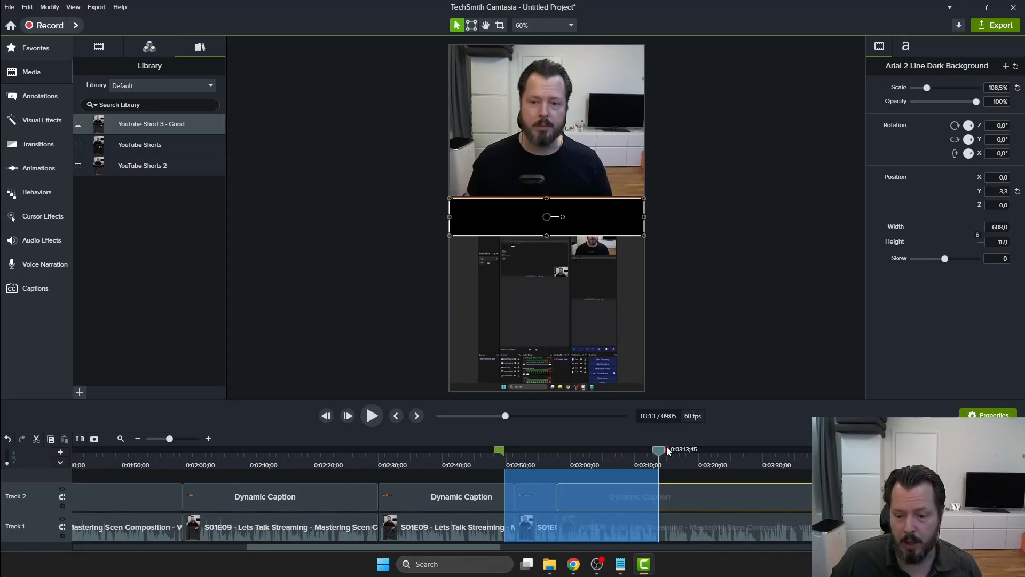
Replay the beginning of the selected segment from about 0:02:49 to check its captions and the exact starting point.
left_click_drag(658, 450, 505, 456)
key("space")
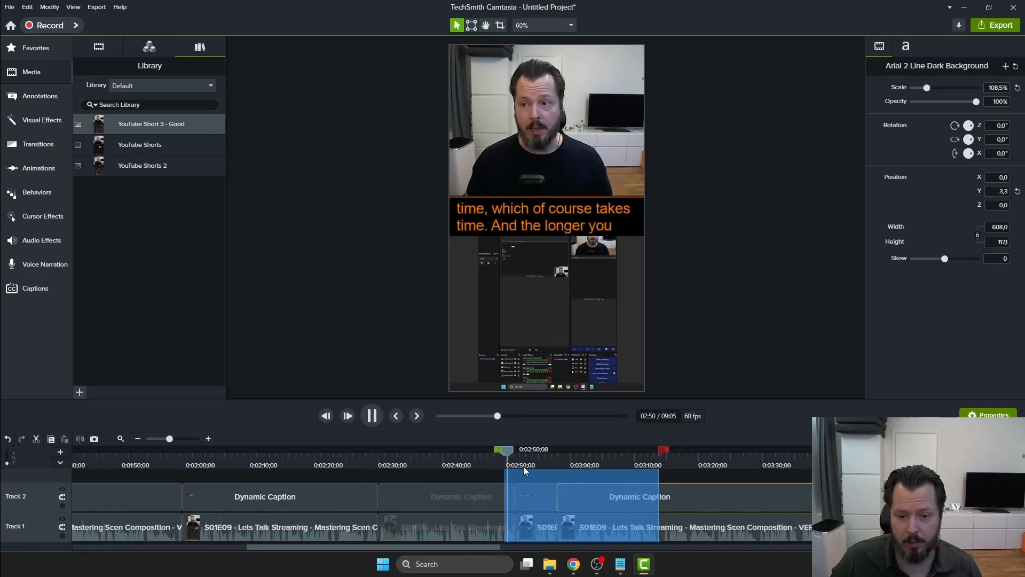
key("space")
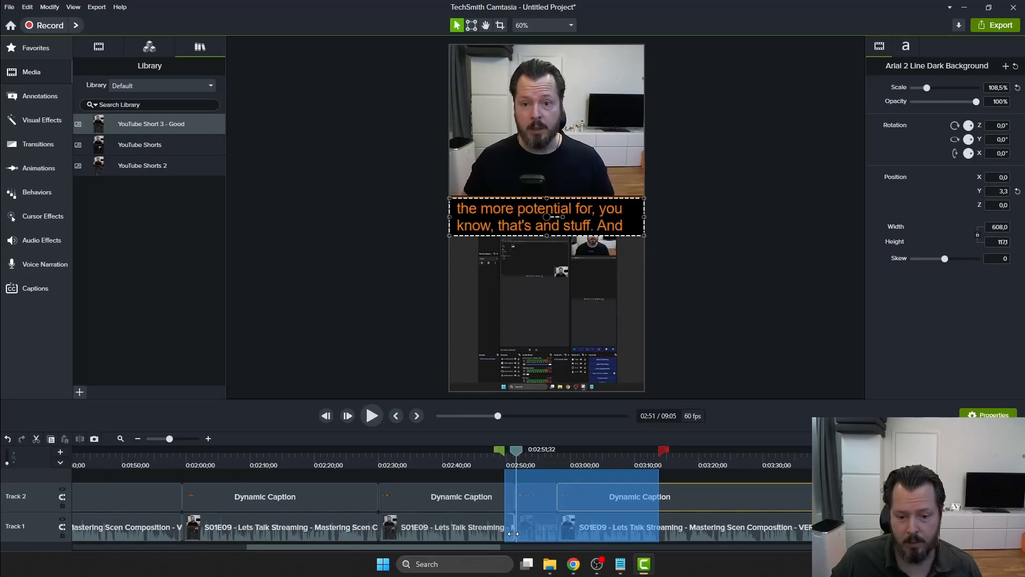
left_click_drag(516, 451, 507, 452)
key("space")
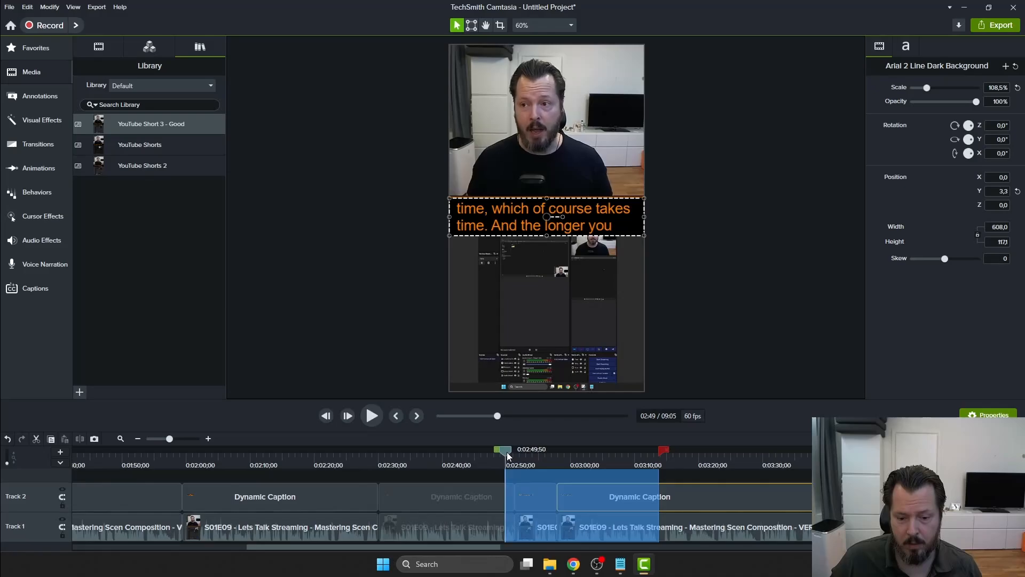
key("space")
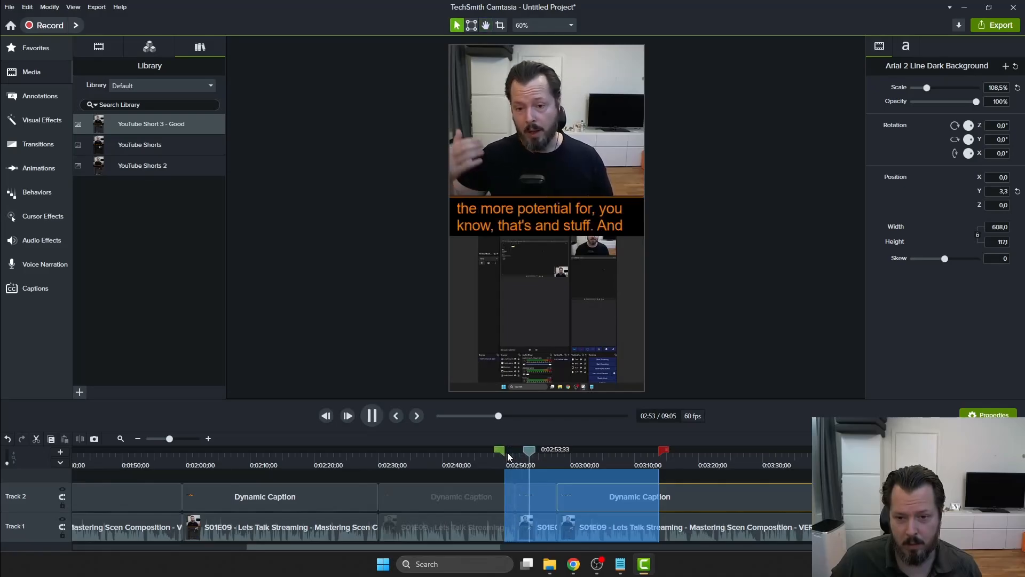
left_click_drag(539, 450, 507, 454)
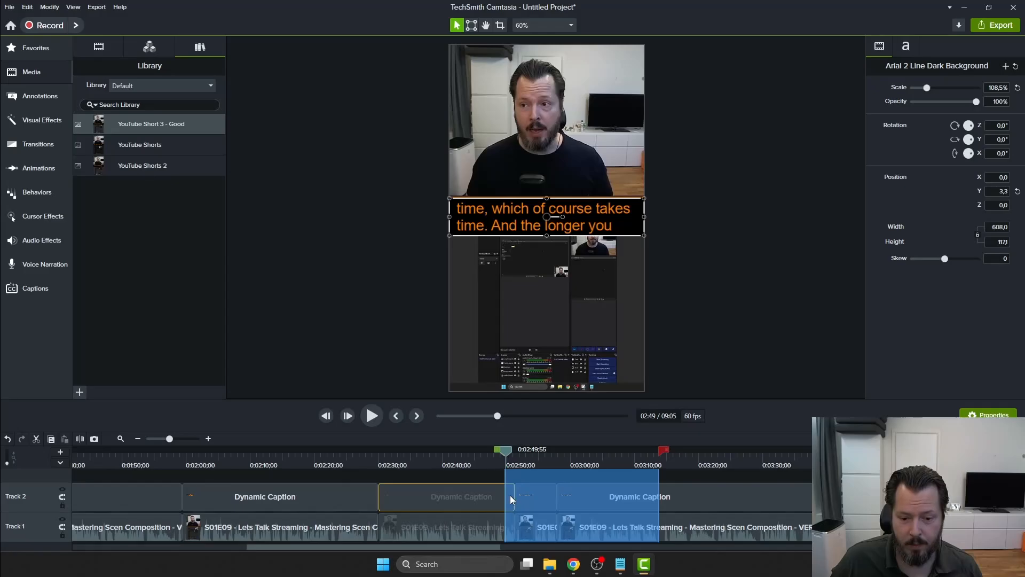
Split the video clip and the dynamic caption at 0:02:49;34, where the third short begins.
left_click_drag(504, 452, 502, 467)
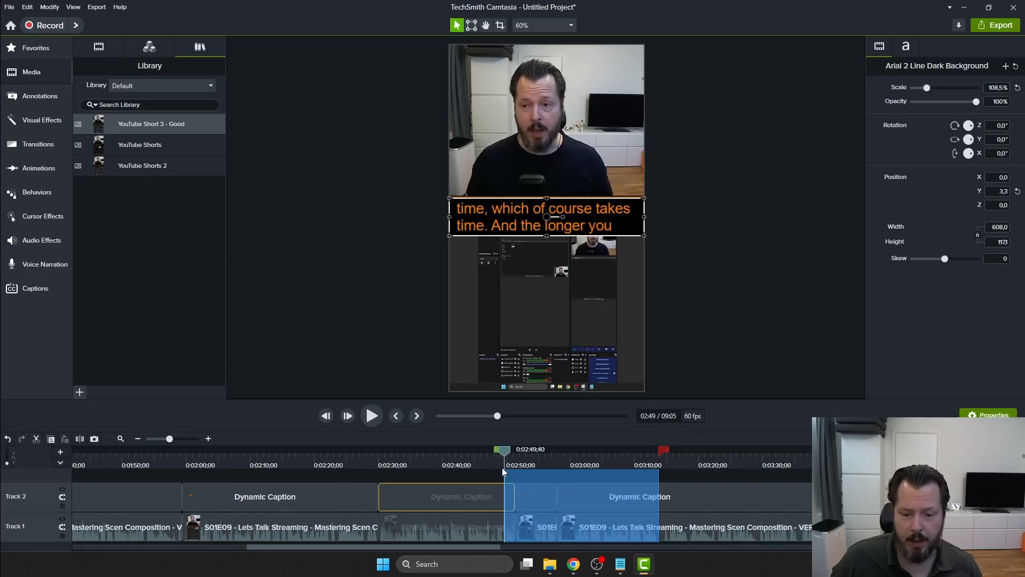
left_click(504, 494)
left_click(504, 516)
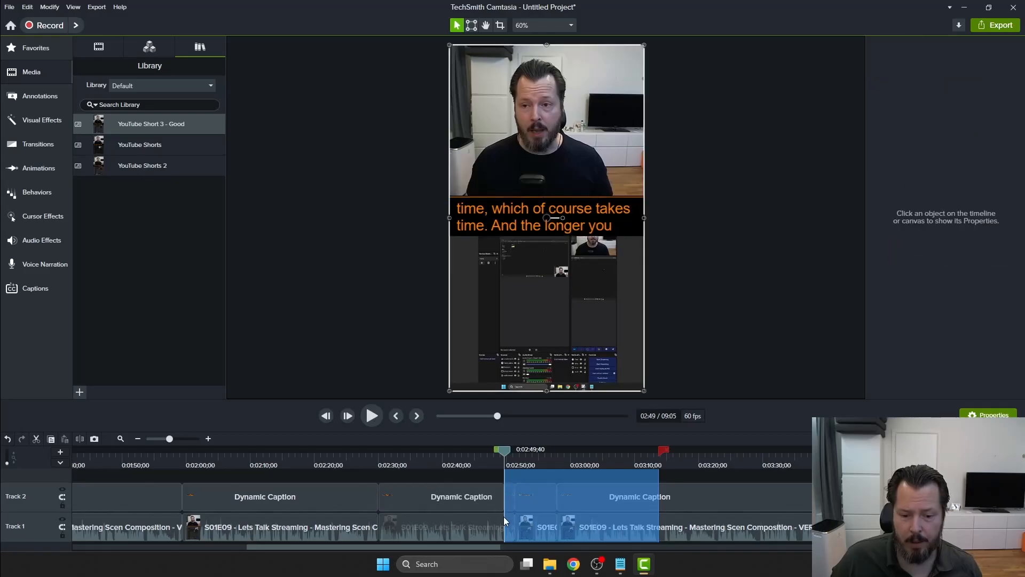
mouse_move(504, 451)
left_mouse_down()
mouse_move(378, 452)
mouse_move(500, 464)
left_mouse_up()
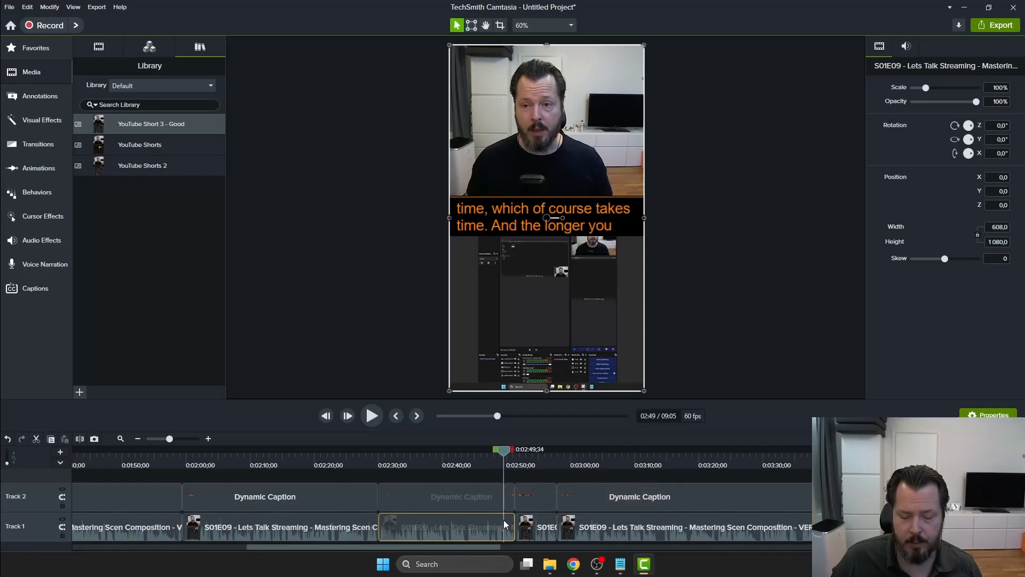
key("s")
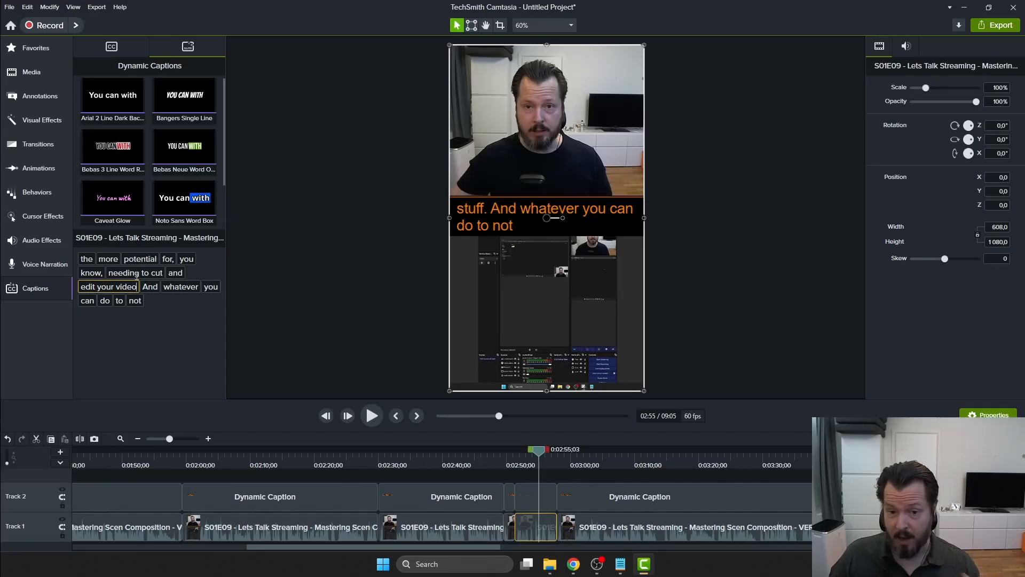
Play the third short's segment from about 0:02:49 to 0:03:04 to check its caption wording.
left_click_drag(540, 452, 501, 456)
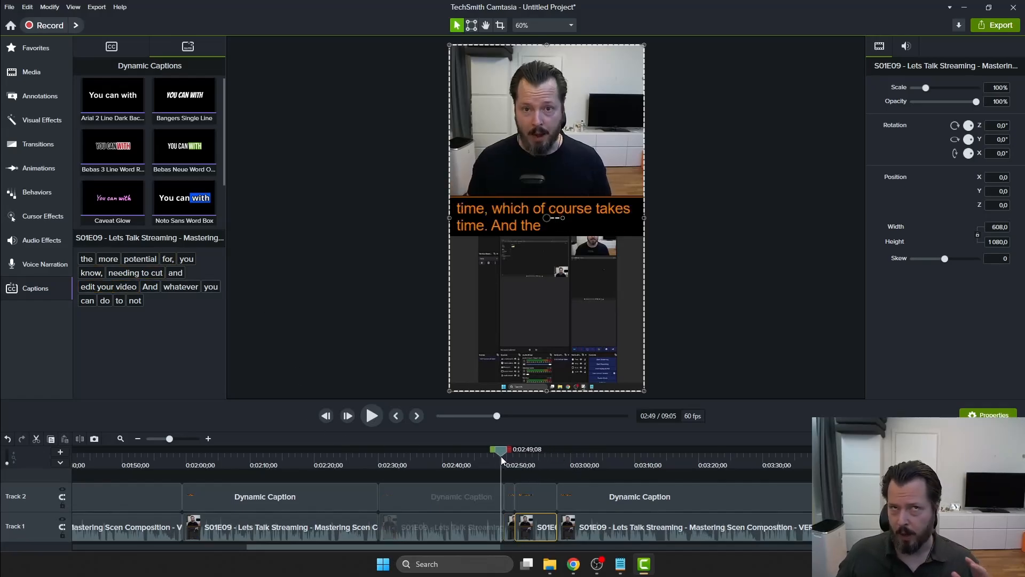
key("space")
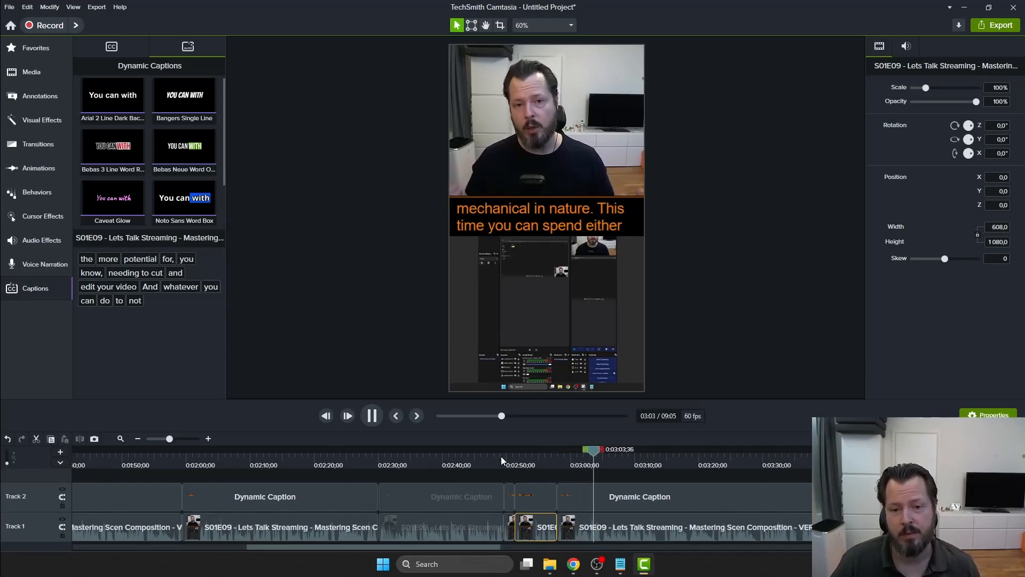
key("space")
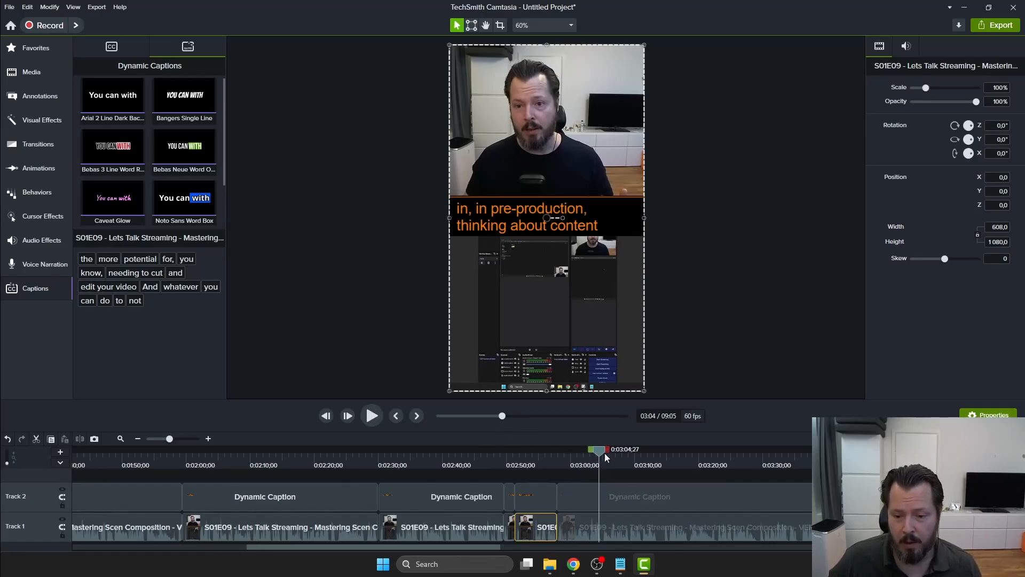
Change the word "mechanical" in the caption transcript near 0:03:02 to "mechanical (as in already done)".
left_click_drag(599, 452, 586, 456)
left_click(586, 524)
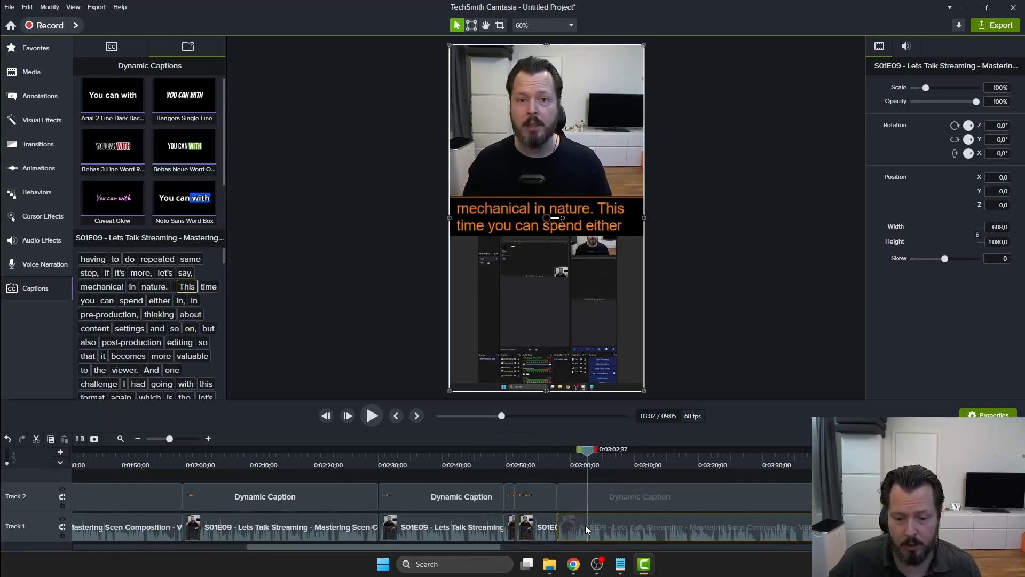
left_click(123, 287)
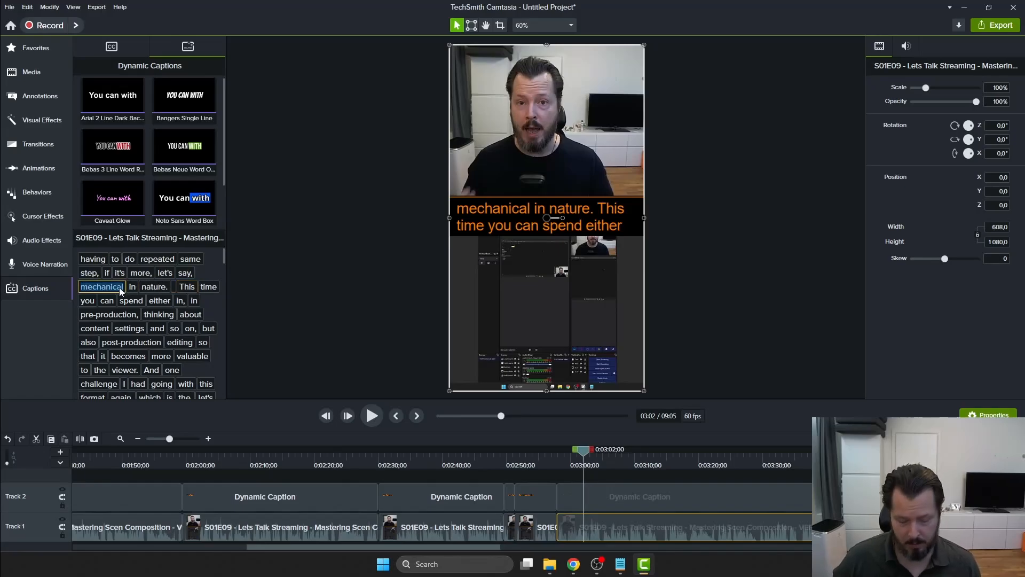
key("Left")
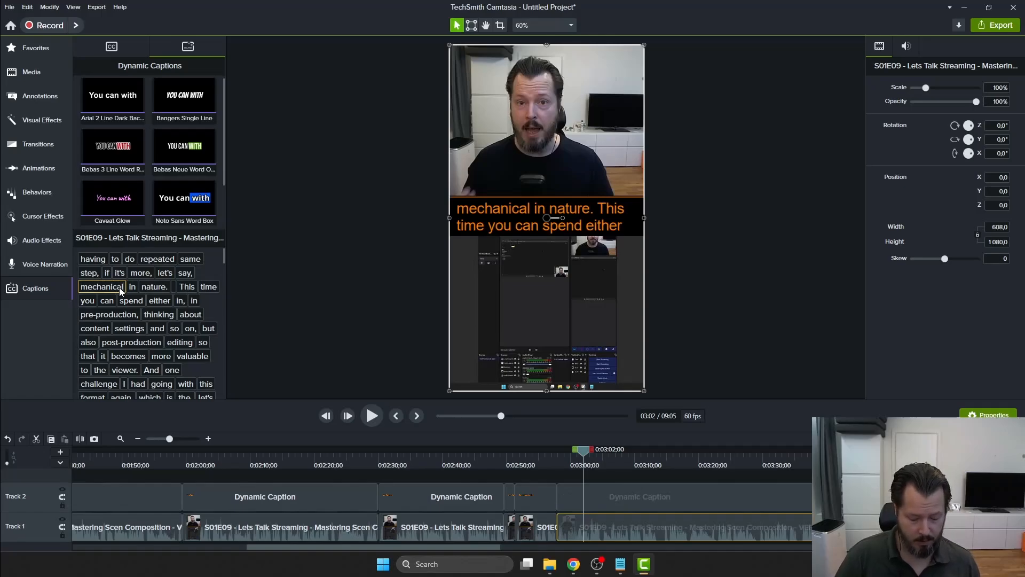
type("(as in already")
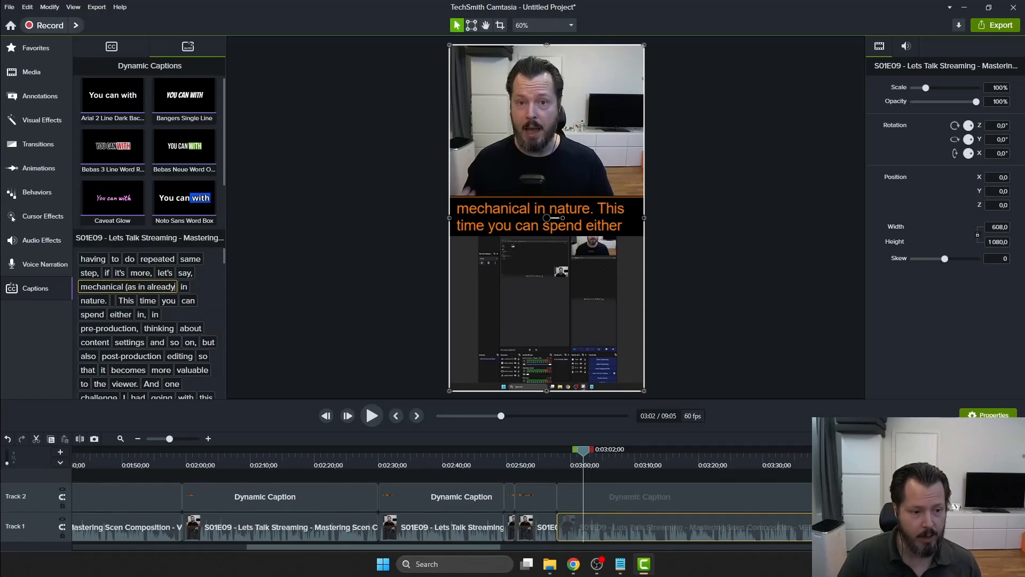
type(" done) autmatically")
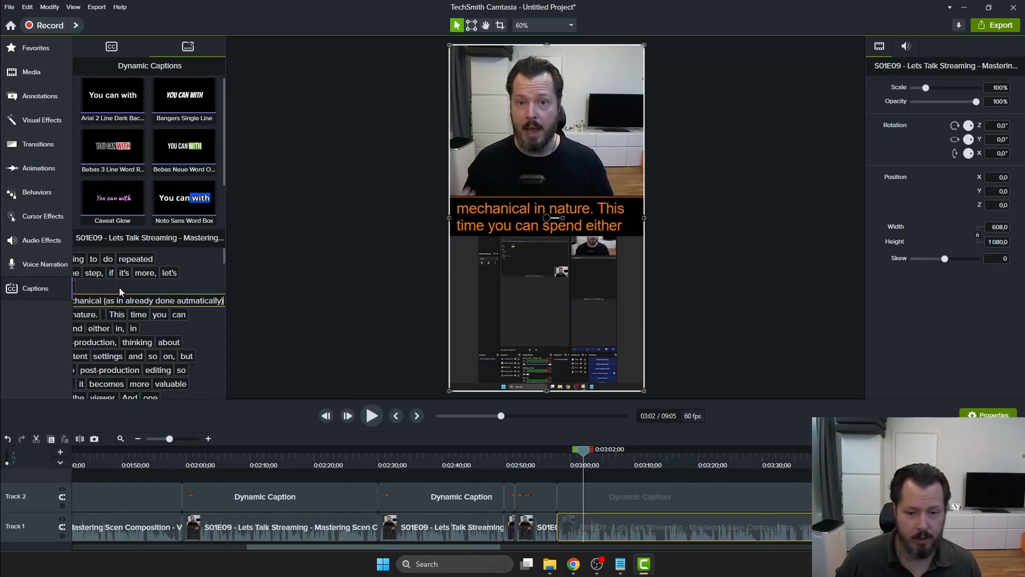
key("ctrl+z")
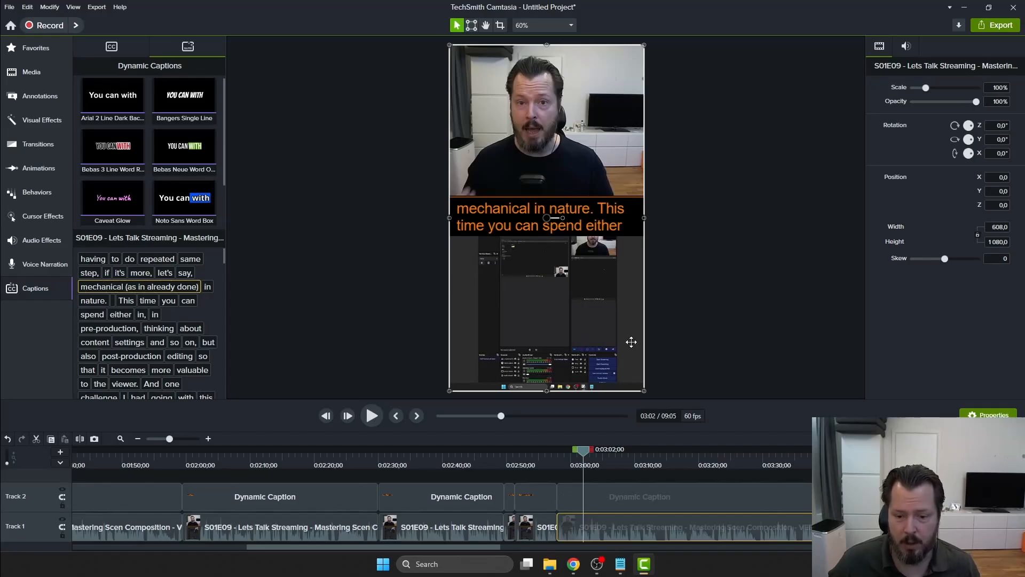
Play the segment from about 0:02:55, and again from about 0:03:06, to find where the third short should end.
left_click_drag(583, 449, 549, 449)
key("space")
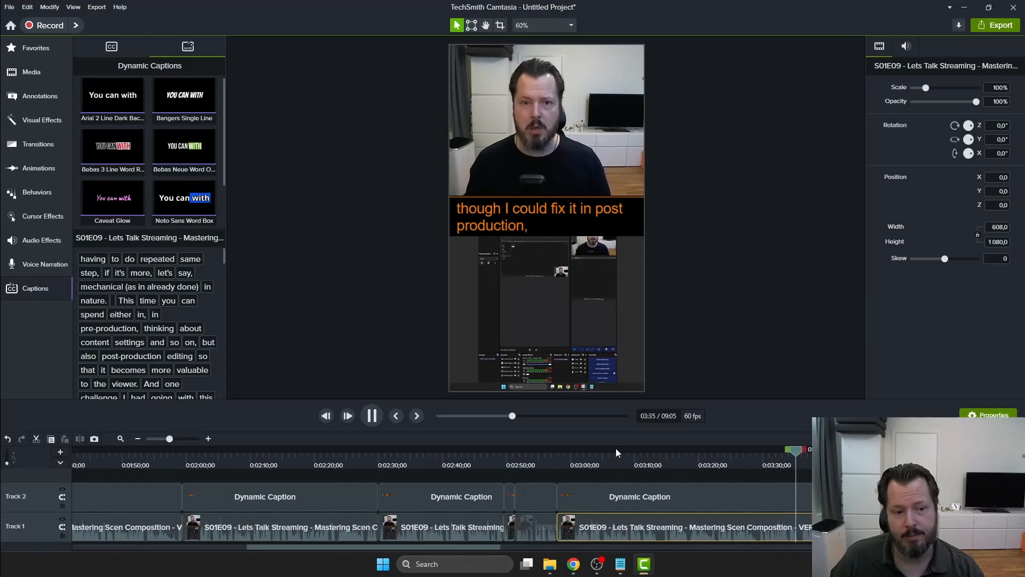
left_click_drag(806, 450, 609, 449)
key("space")
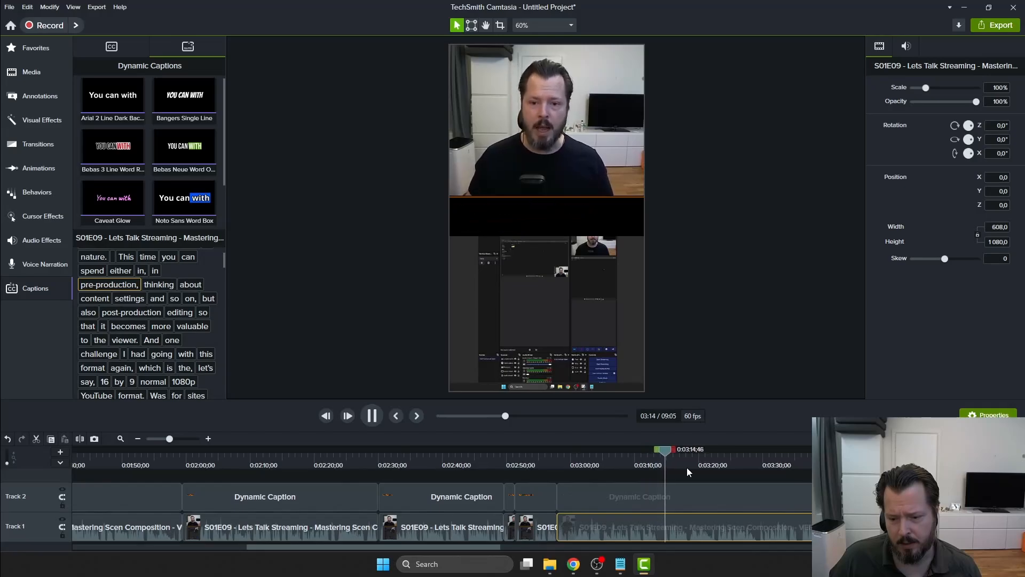
Split the video clip and the dynamic caption at 0:03:13;29, where the third short ends.
left_click_drag(674, 450, 658, 453)
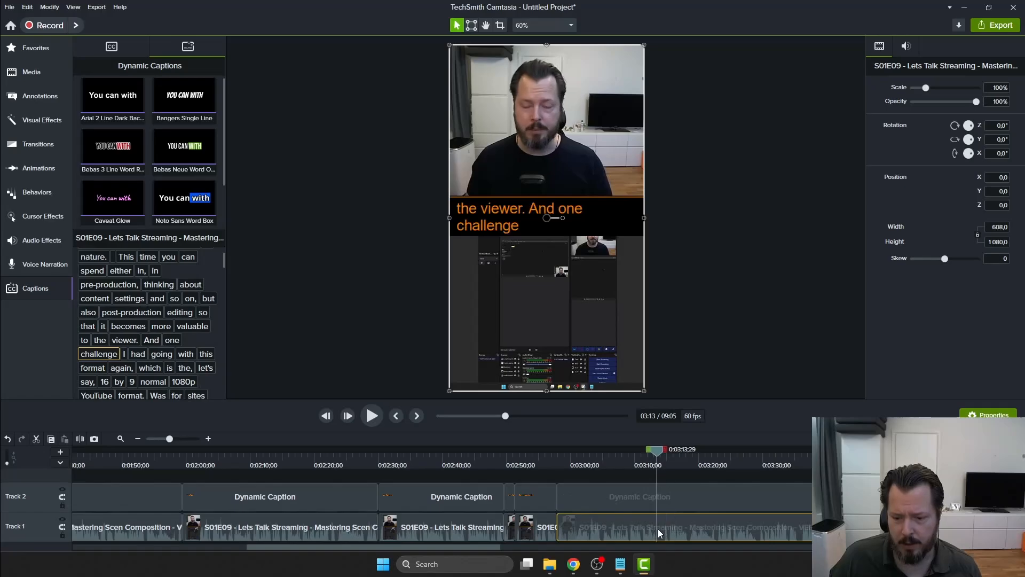
key("s")
left_click(656, 498)
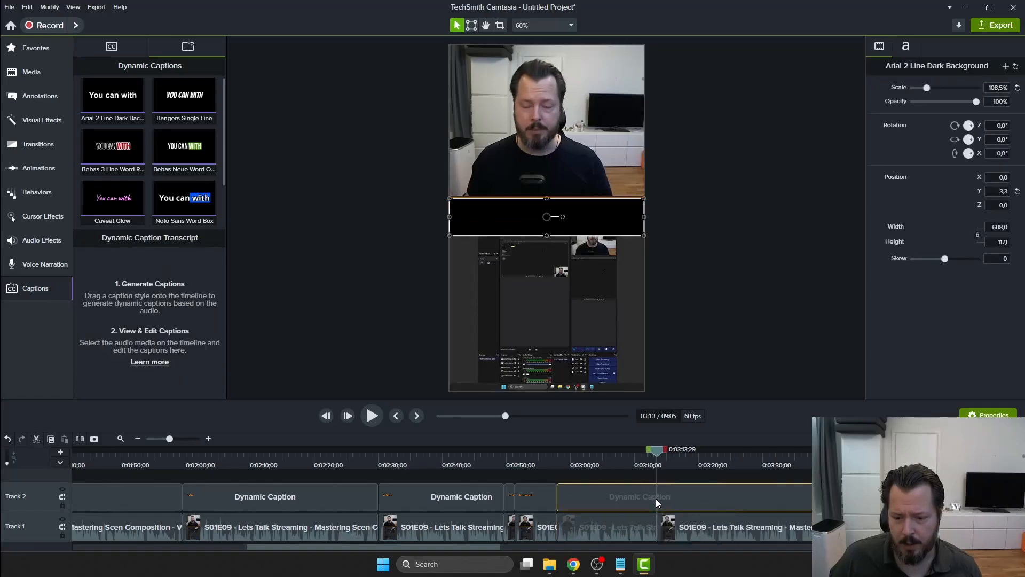
key("s")
Split both tracks again at about 0:03:14;34 and delete the short leftover piece after the third short, closing the gap.
left_click_drag(661, 450, 667, 450)
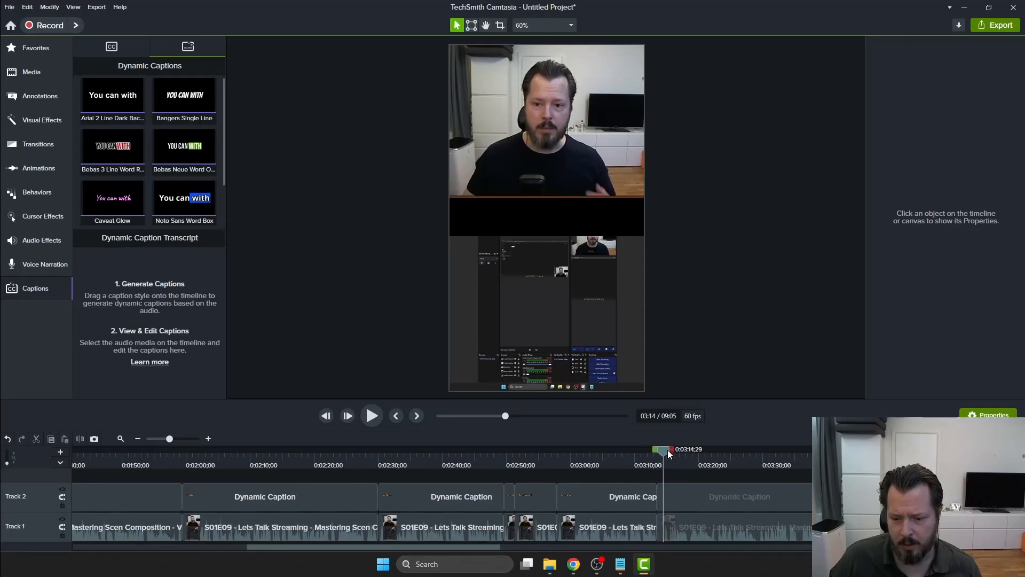
left_click(664, 526)
left_click(666, 497)
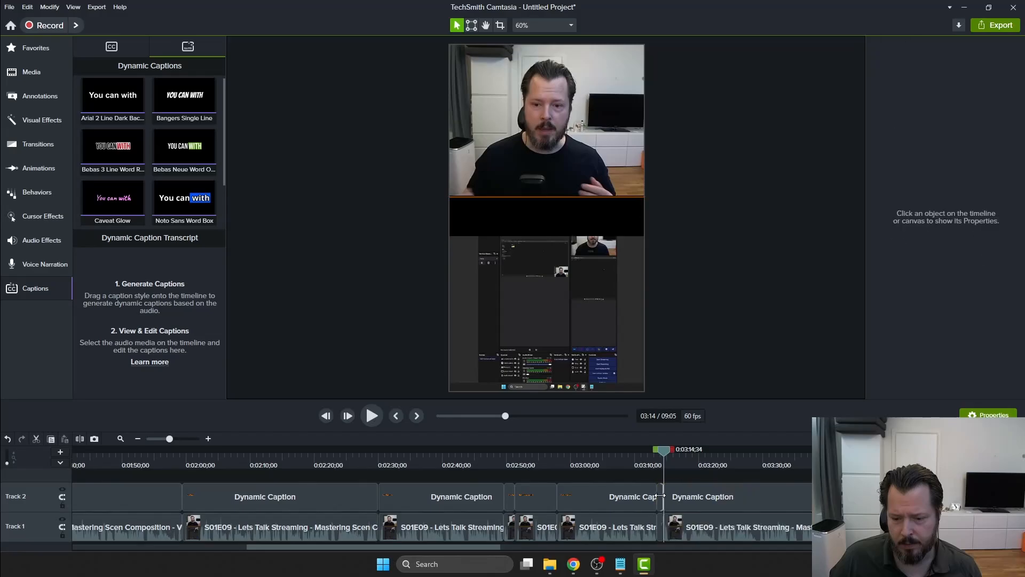
left_click(661, 496)
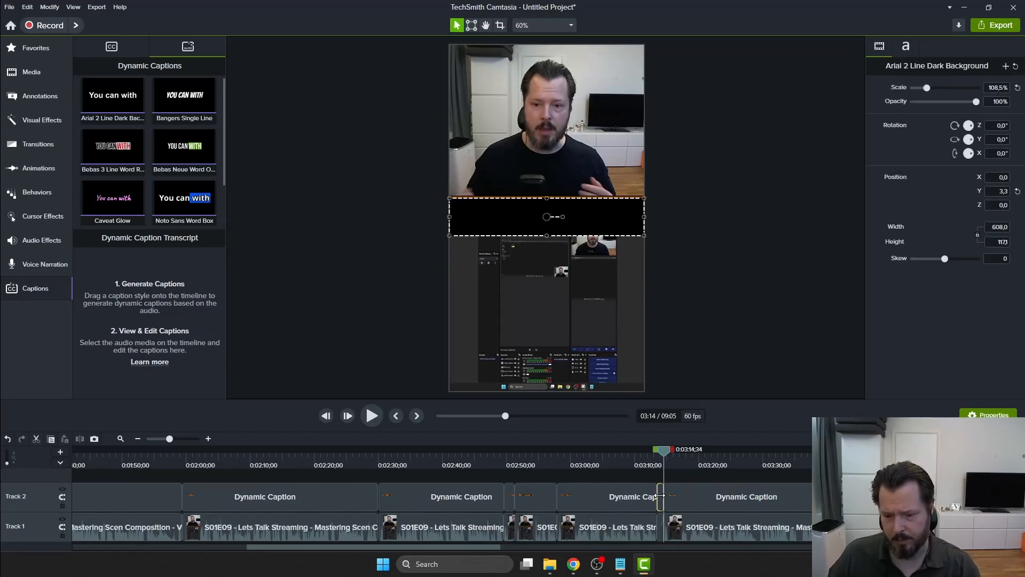
key("Delete")
Play across the new cut at about 0:03:13 to check how the following clip starts.
left_click_drag(665, 453, 657, 450)
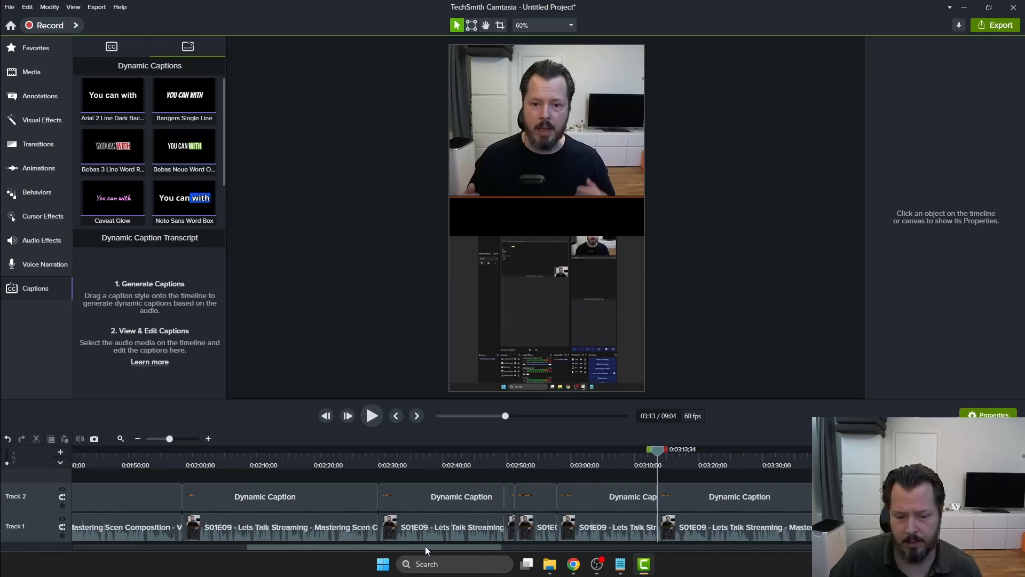
left_click_drag(425, 546, 480, 547)
key("space")
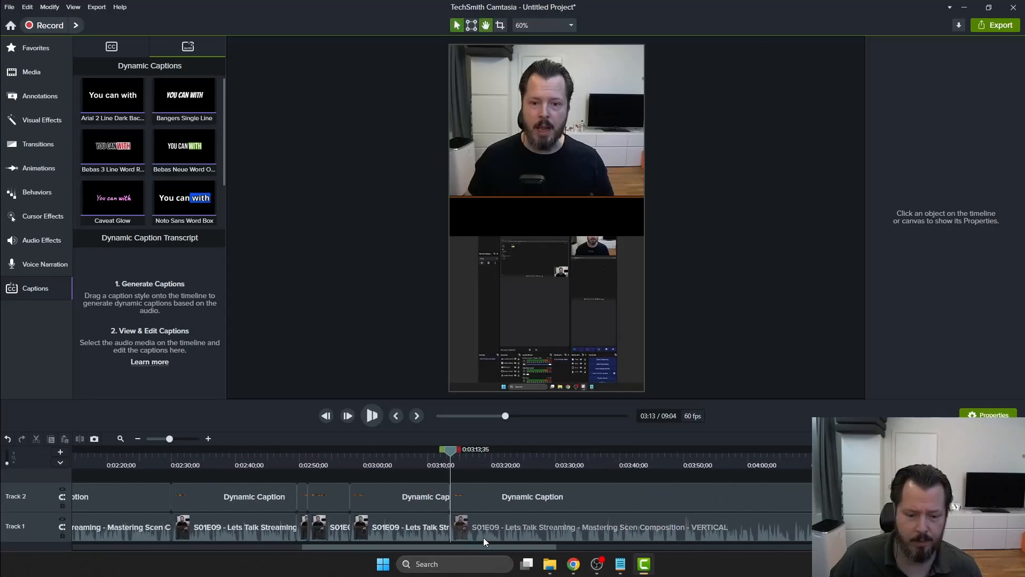
key("space")
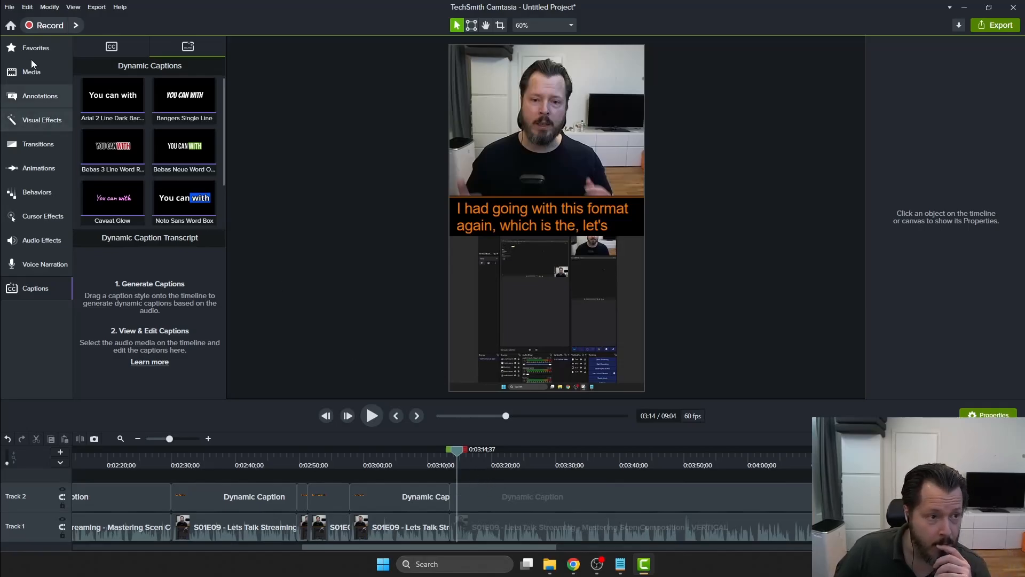
Create a "YouTube Shorts" folder in C:\RecordingsContent and open it as the save location for the project.
left_click(11, 9)
left_click(42, 94)
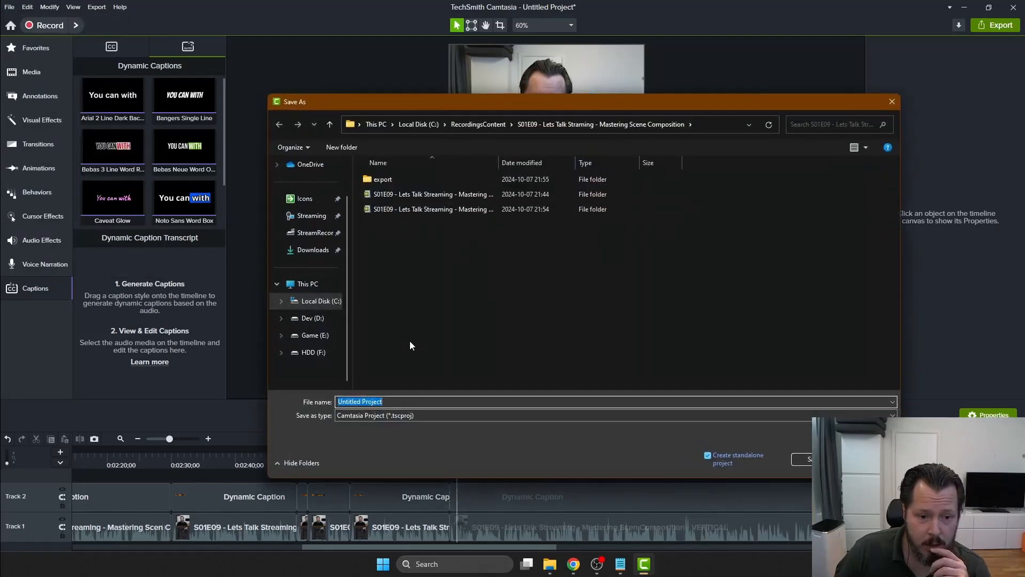
left_click(320, 301)
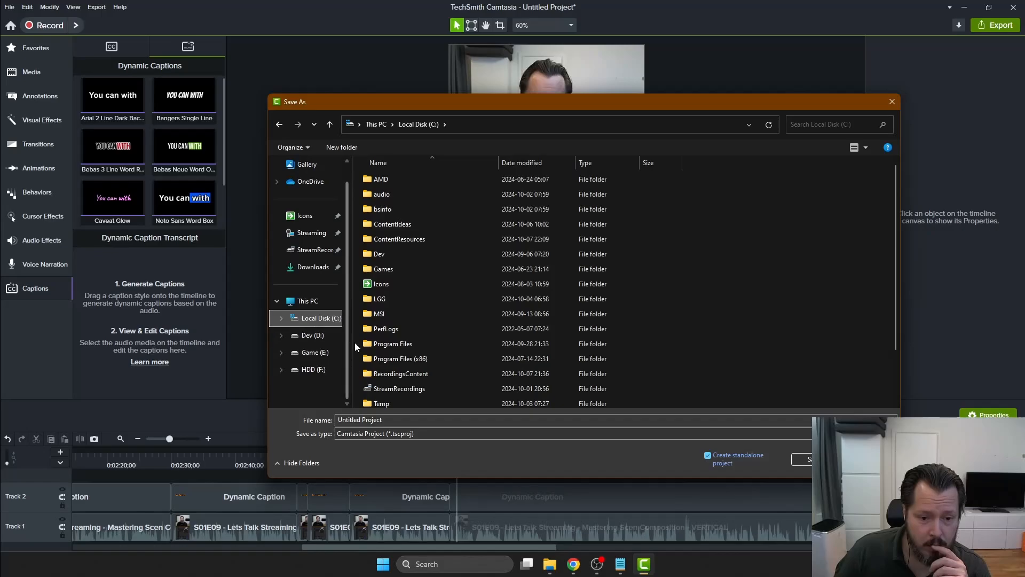
double_click(390, 373)
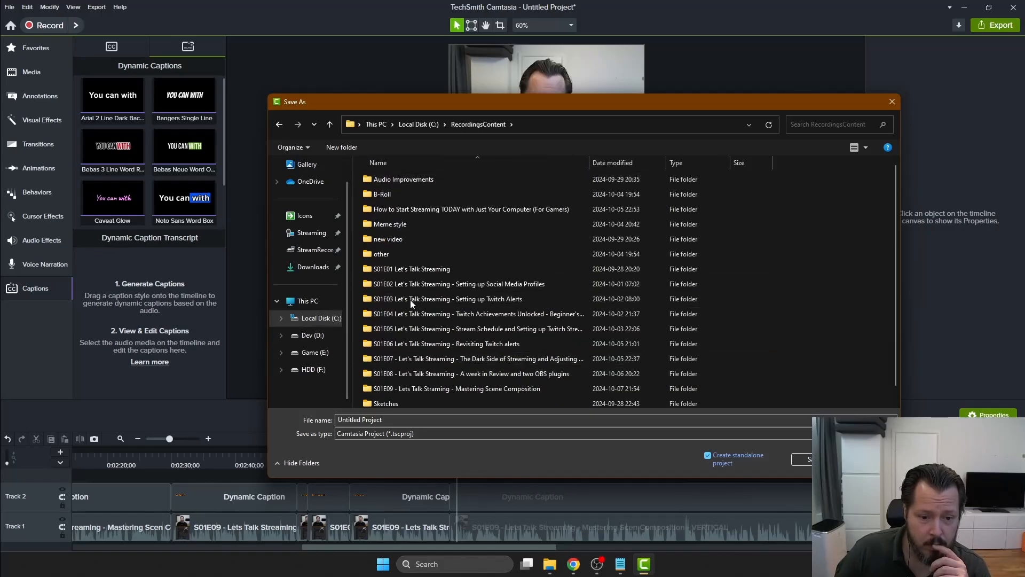
left_click(342, 147)
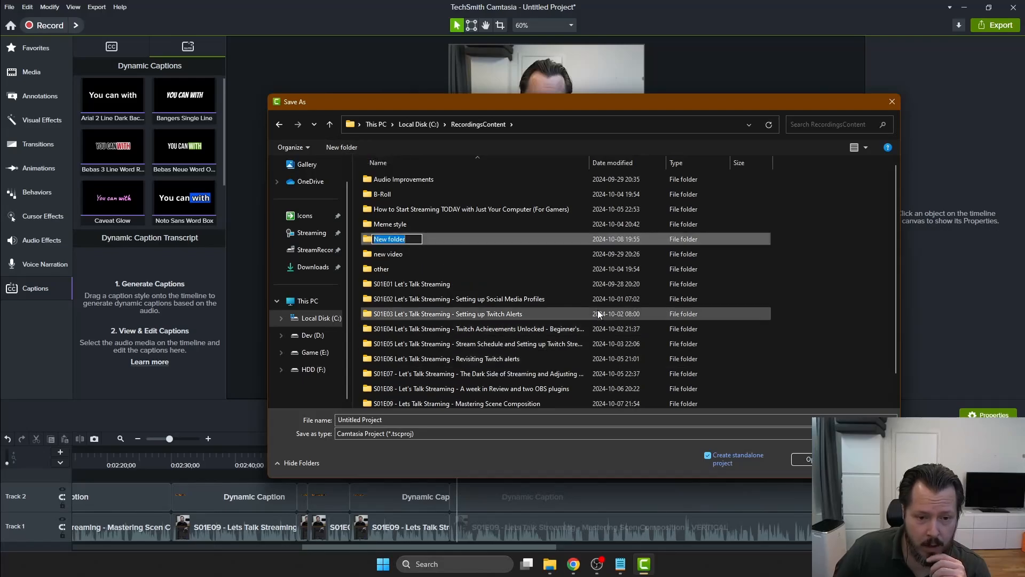
type("Yout")
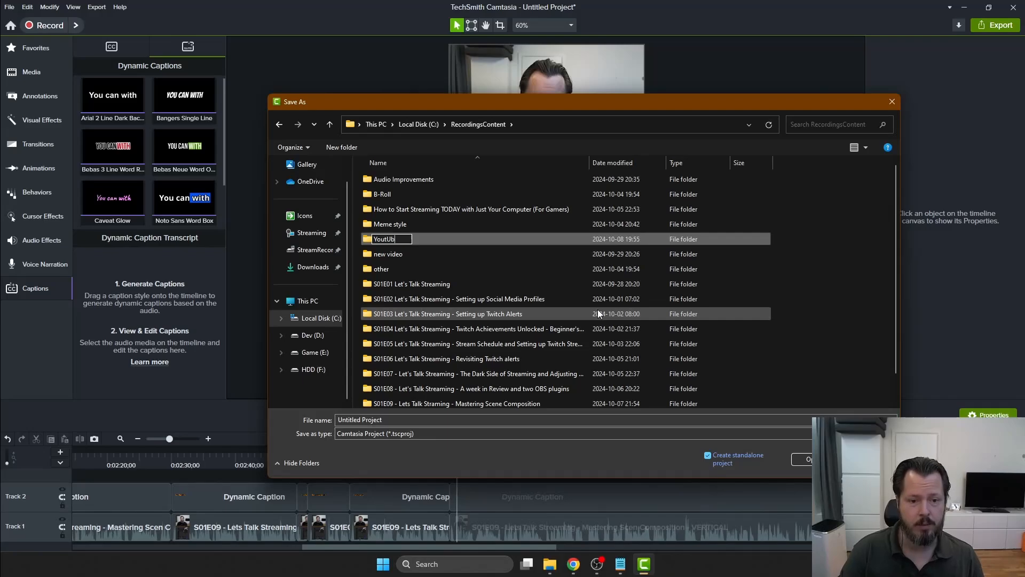
type("ube Shoprt")
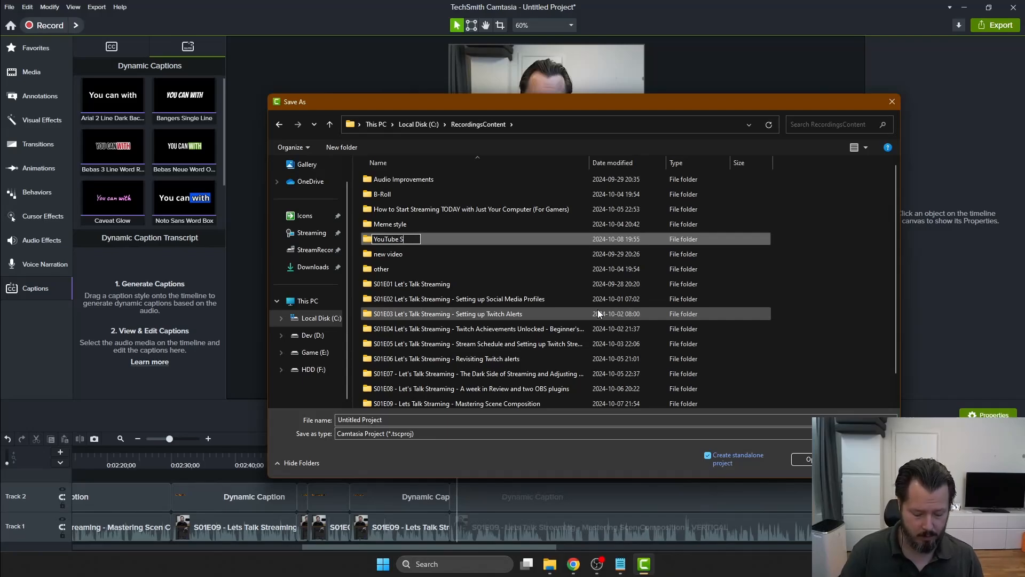
key("BackSpace")
key("BackSpace")
type("rts")
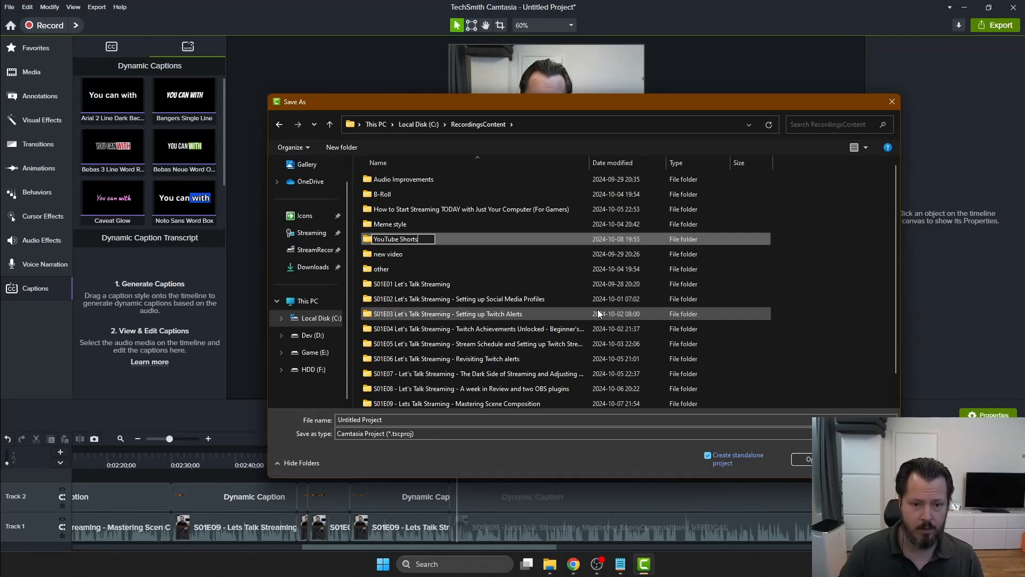
key("Return")
double_click(399, 403)
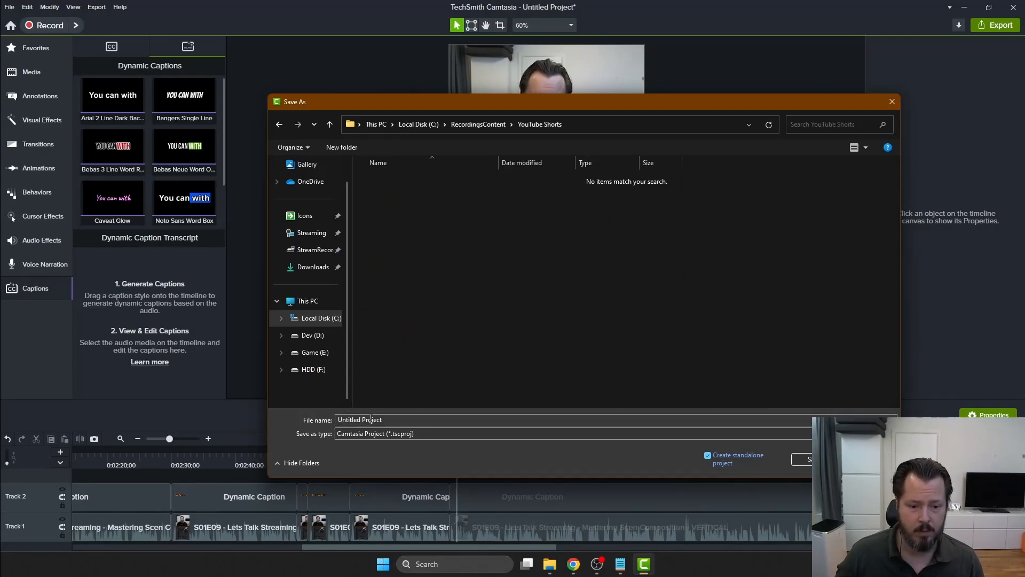
Save the project as "YouTube Shorts test 1" in the YouTube Shorts folder, as a standalone Camtasia project.
left_click(371, 419)
type("YouTube Shorts test 1")
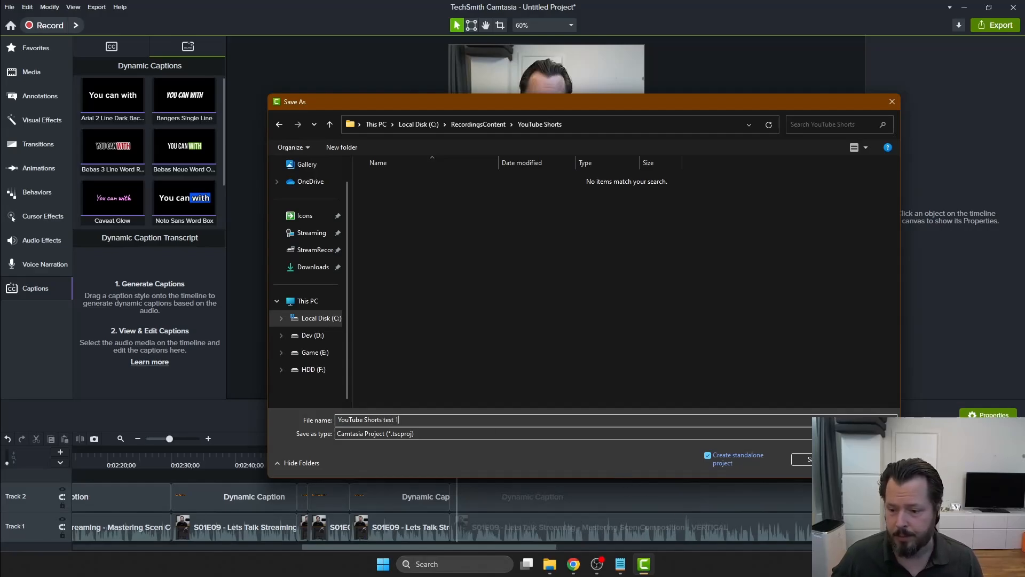
left_click(801, 459)
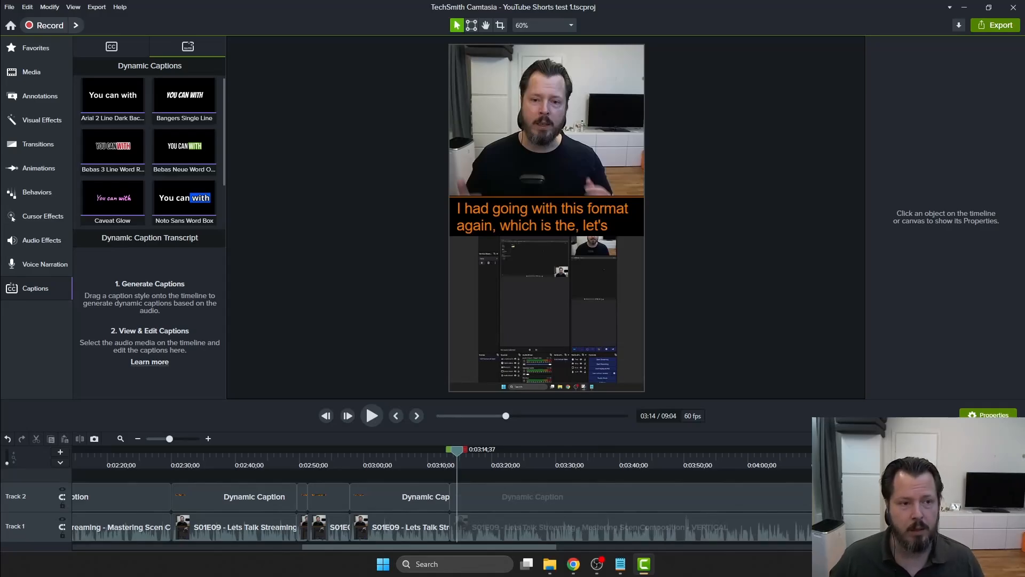
left_click(514, 489)
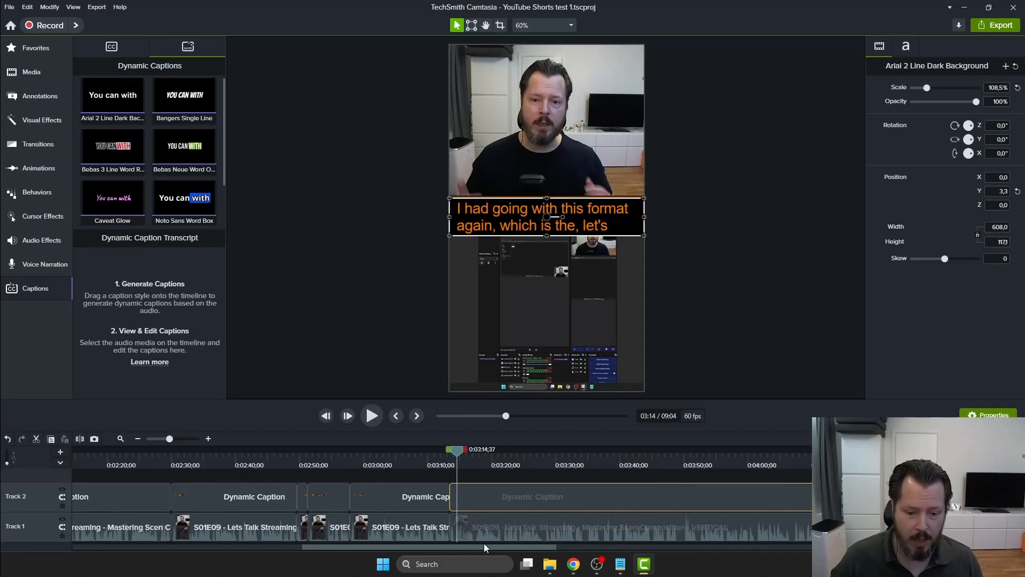
left_click_drag(484, 544, 438, 554)
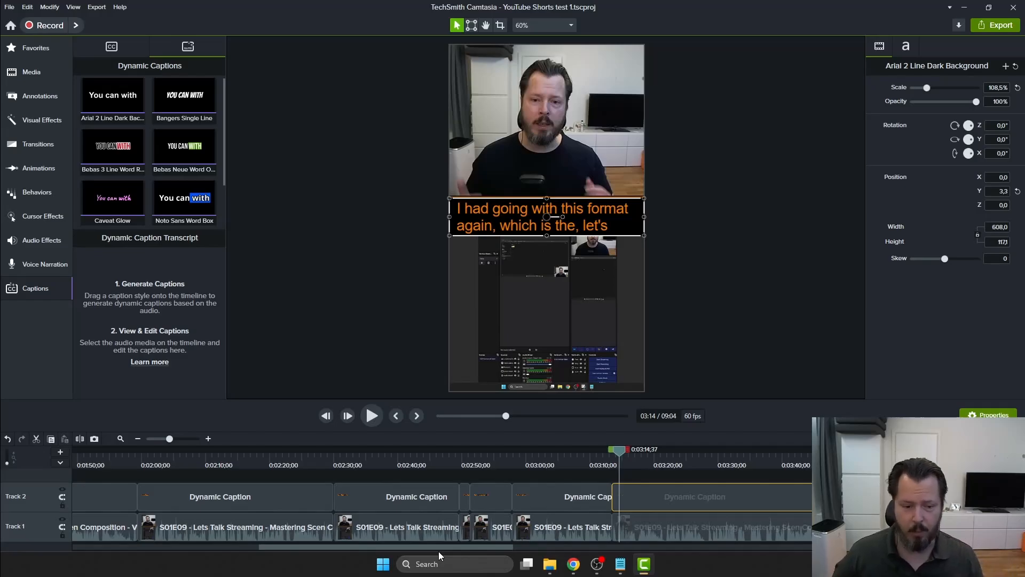
left_click_drag(498, 545, 322, 536)
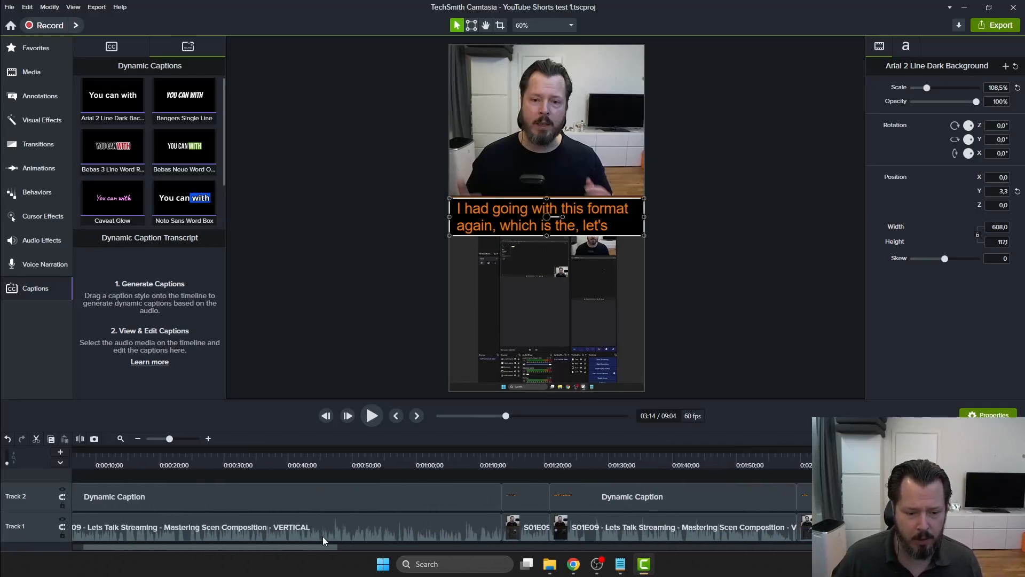
Preview the "YouTube Shorts" asset from the Default library and pause it after a few seconds.
left_click(32, 72)
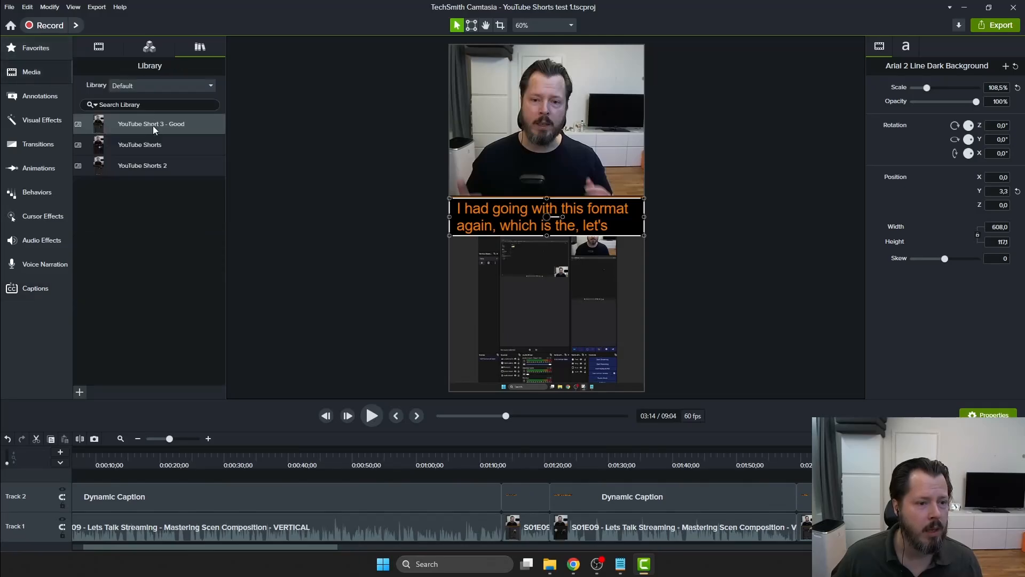
double_click(130, 148)
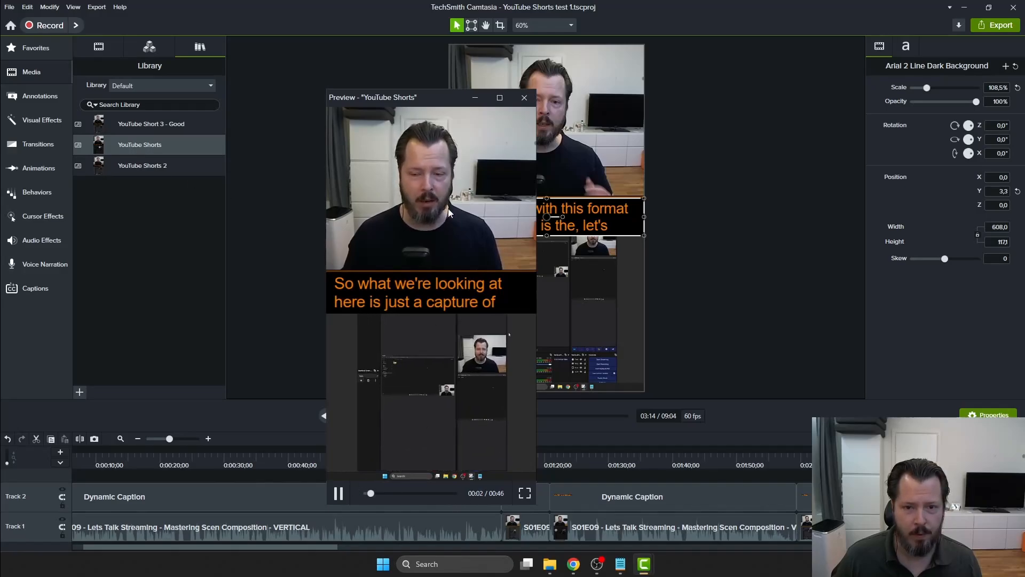
left_click(338, 493)
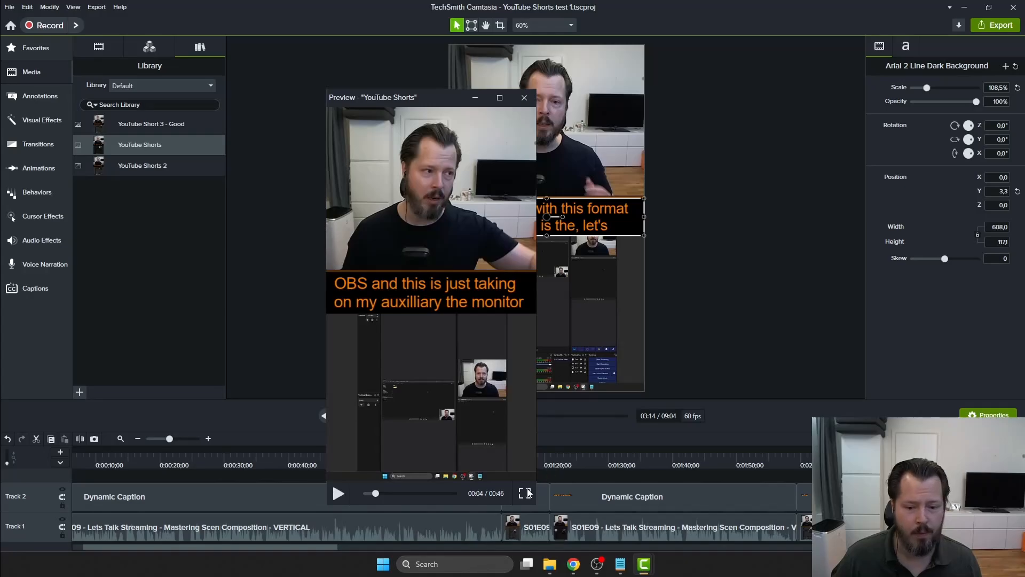
Preview the "YouTube Shorts" library asset full screen, jump back to about its middle, and close the preview.
left_click(524, 97)
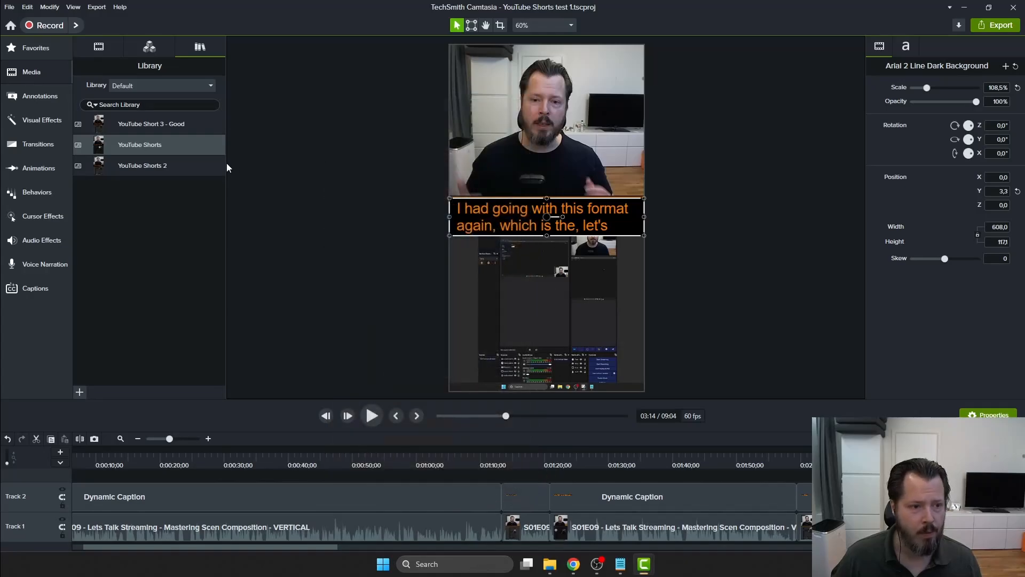
right_click(161, 145)
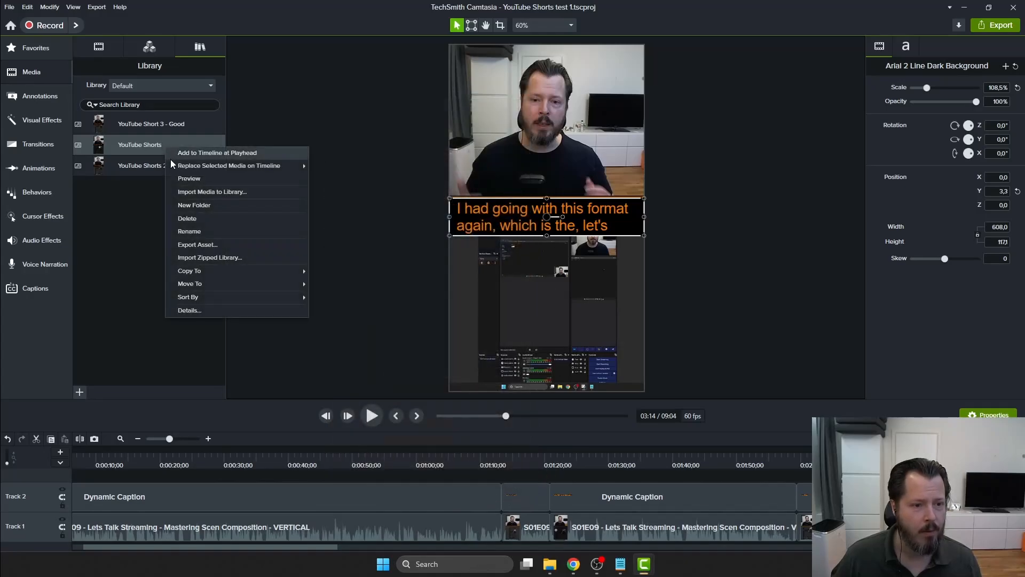
mouse_move(174, 170)
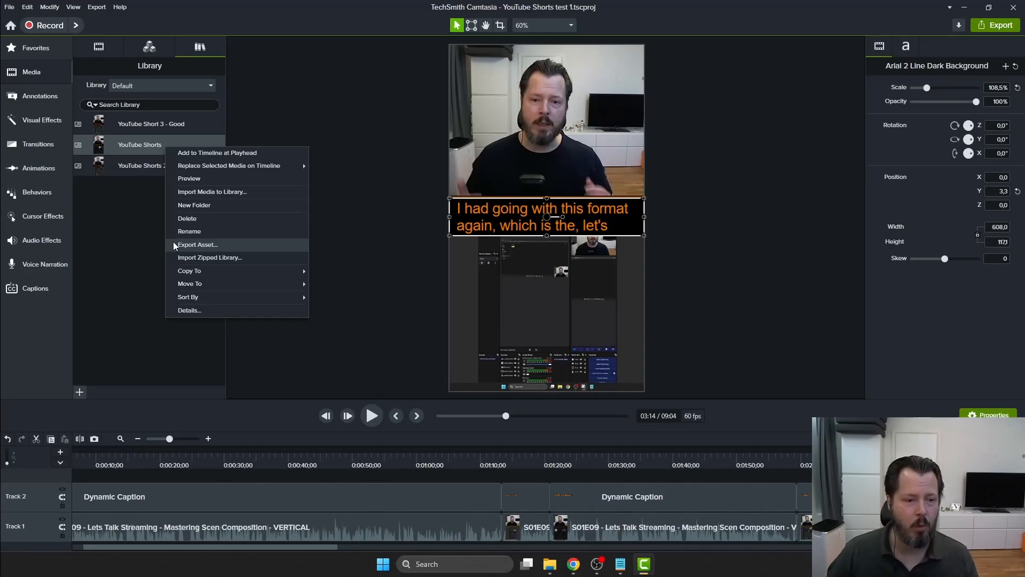
left_click(143, 146)
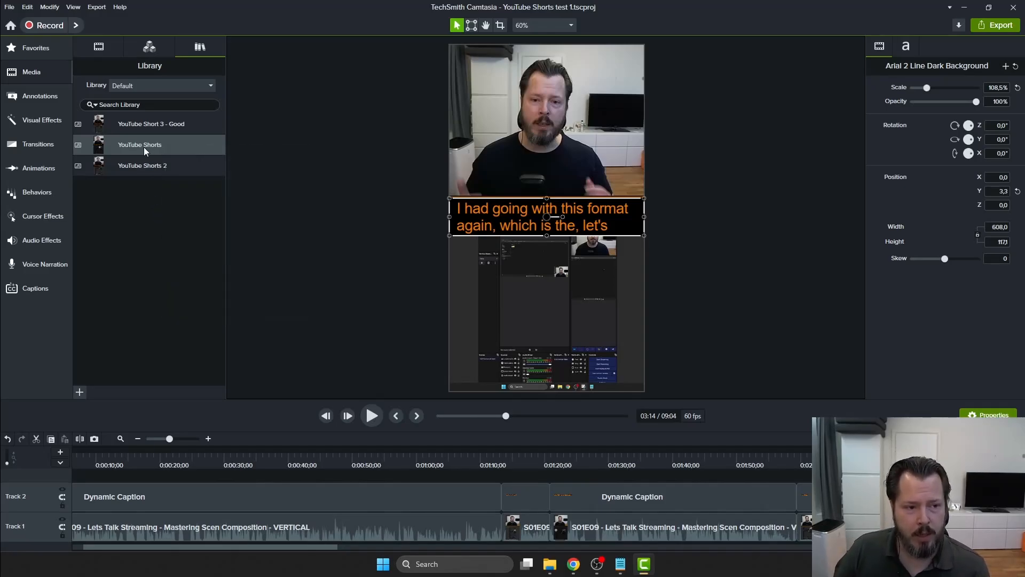
double_click(135, 140)
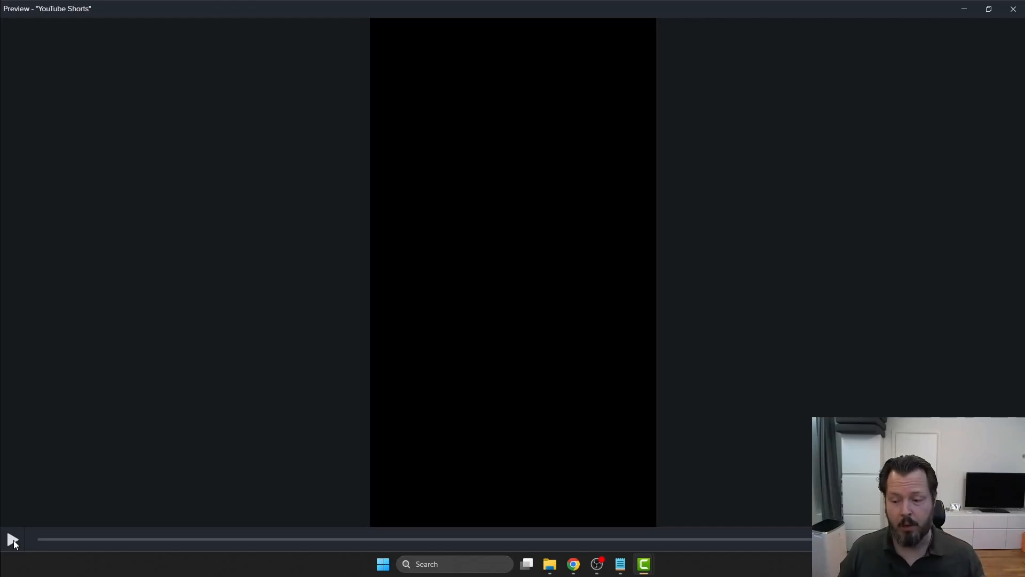
left_click_drag(854, 547, 499, 560)
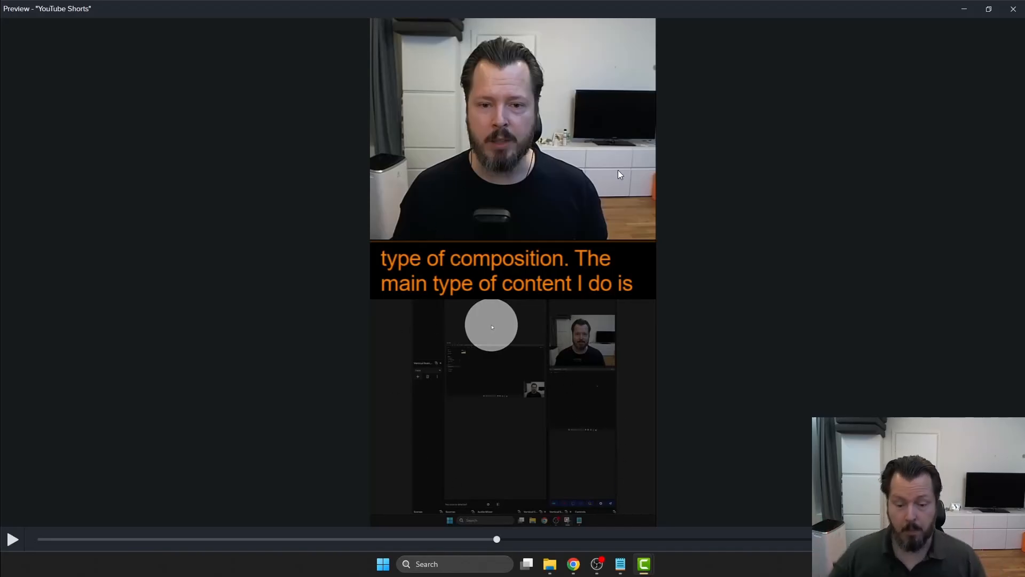
left_click(1013, 9)
Start exporting the "YouTube Shorts" library asset and browse to C:\RecordingsContent\YouTube Shorts as the save location.
right_click(182, 153)
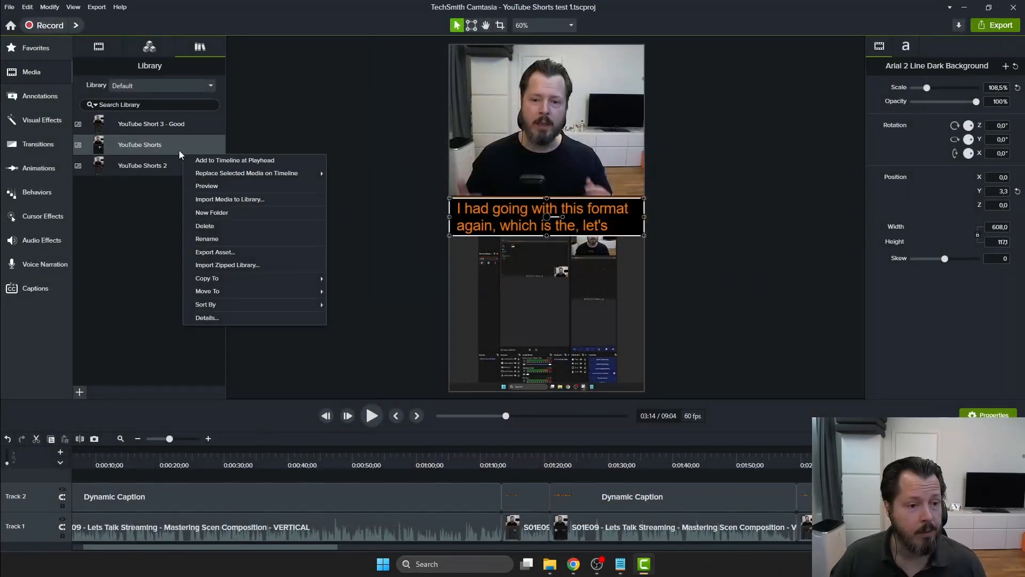
left_click(239, 252)
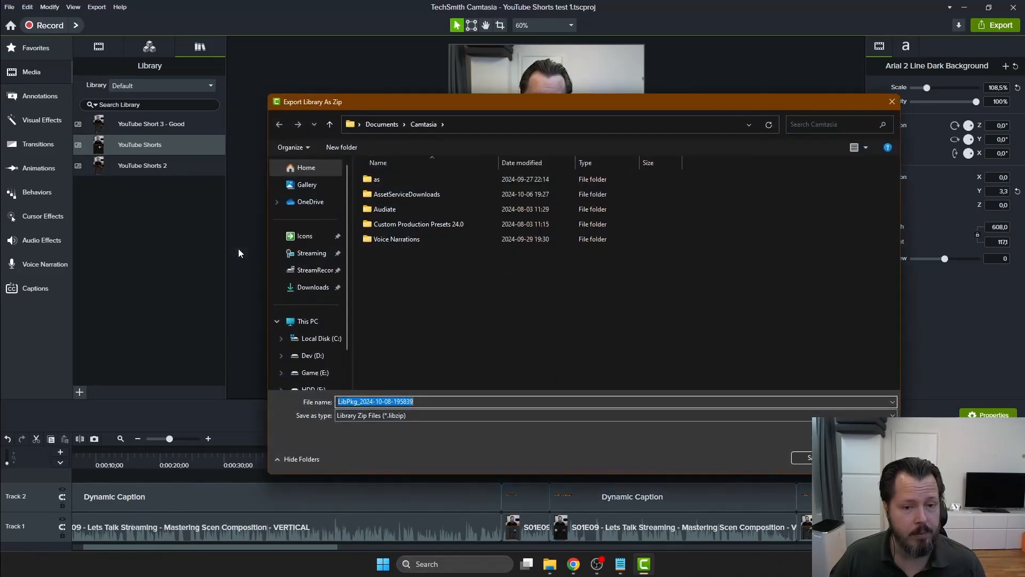
left_click(319, 338)
scroll(414, 331, "down", 2)
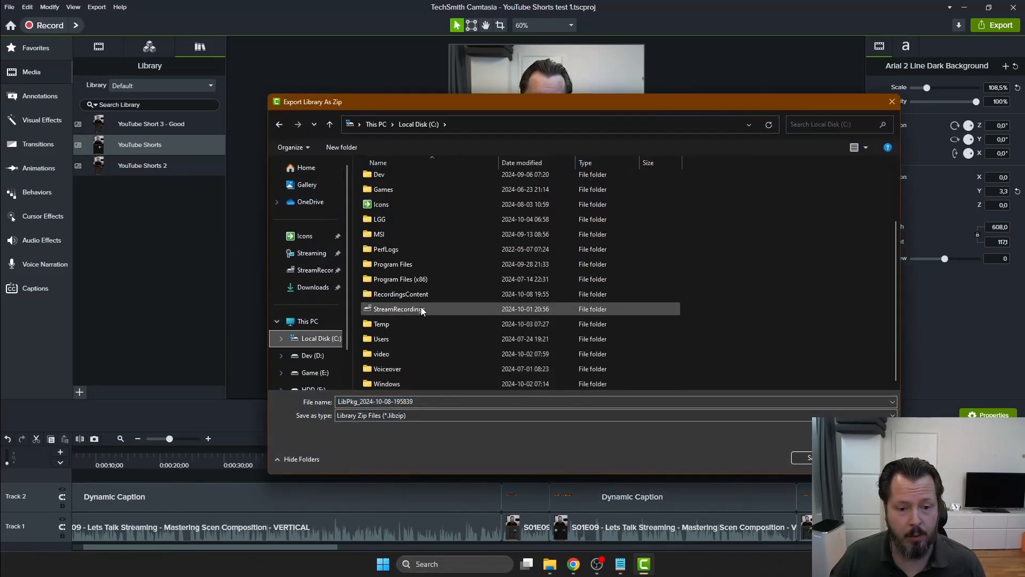
double_click(421, 289)
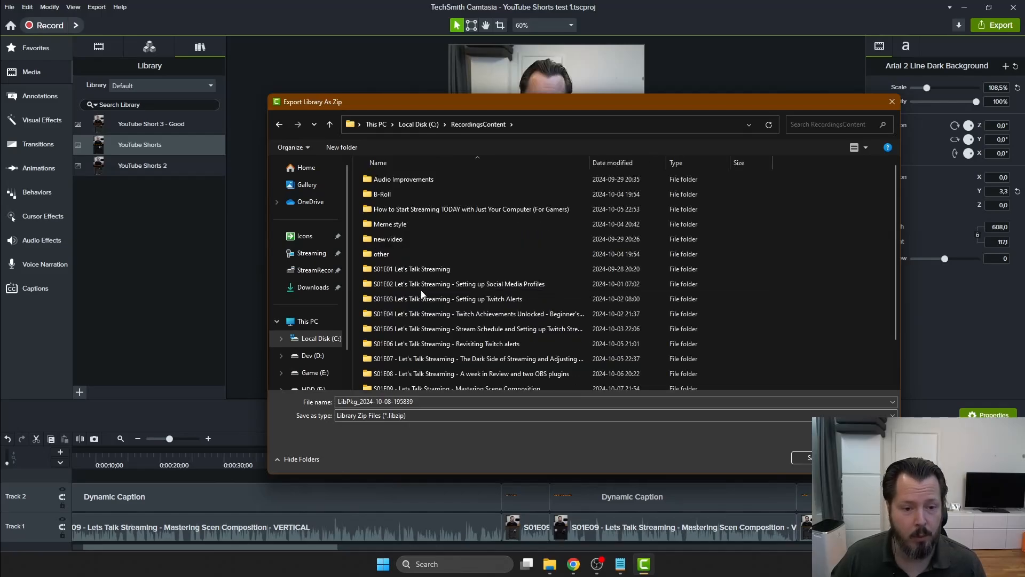
scroll(423, 258, "down", 1)
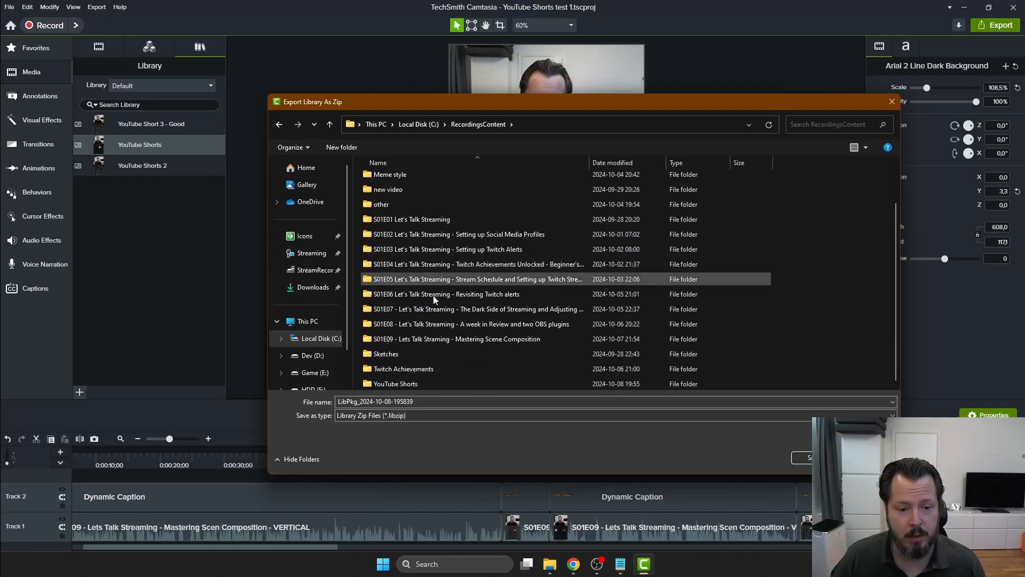
double_click(402, 381)
Create an "Exports" folder inside the YouTube Shorts folder and open it for the export.
left_click(355, 151)
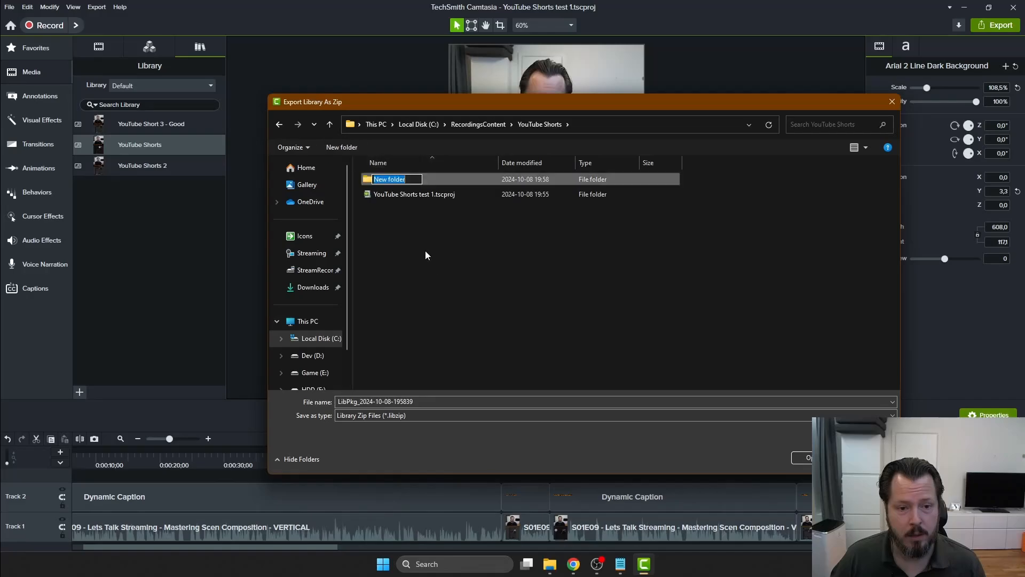
type("Expor")
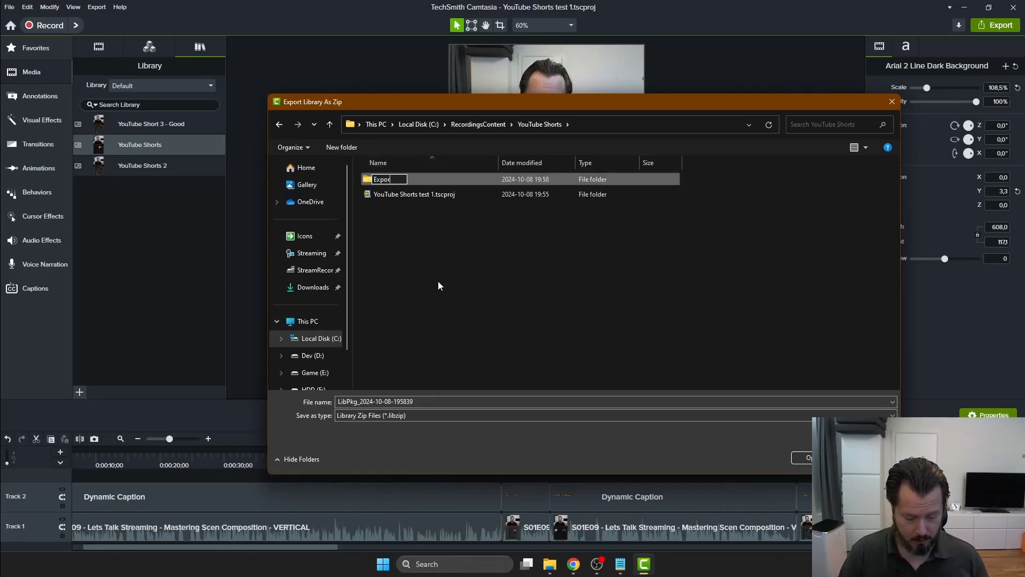
type("ts")
left_click(416, 232)
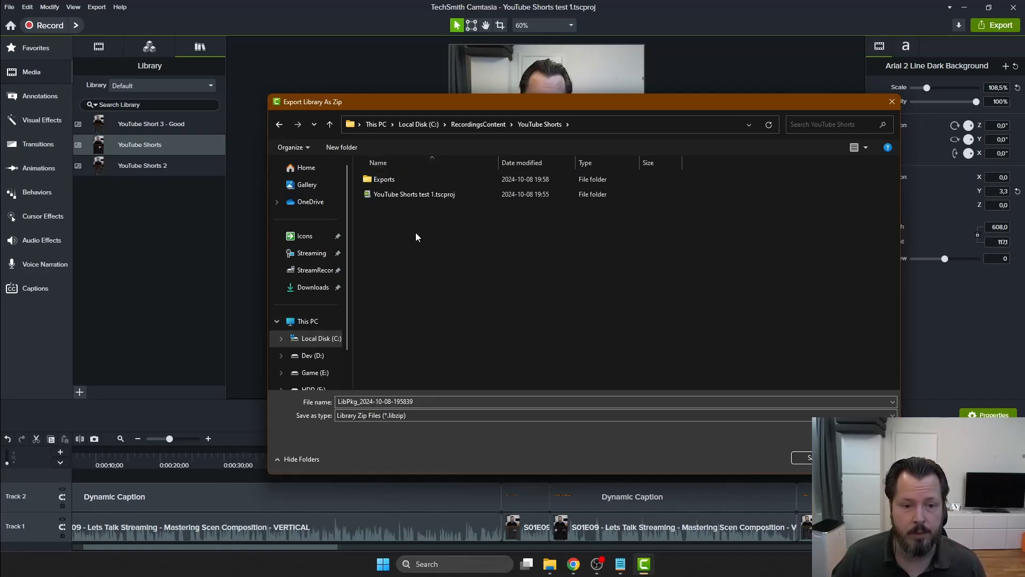
double_click(385, 182)
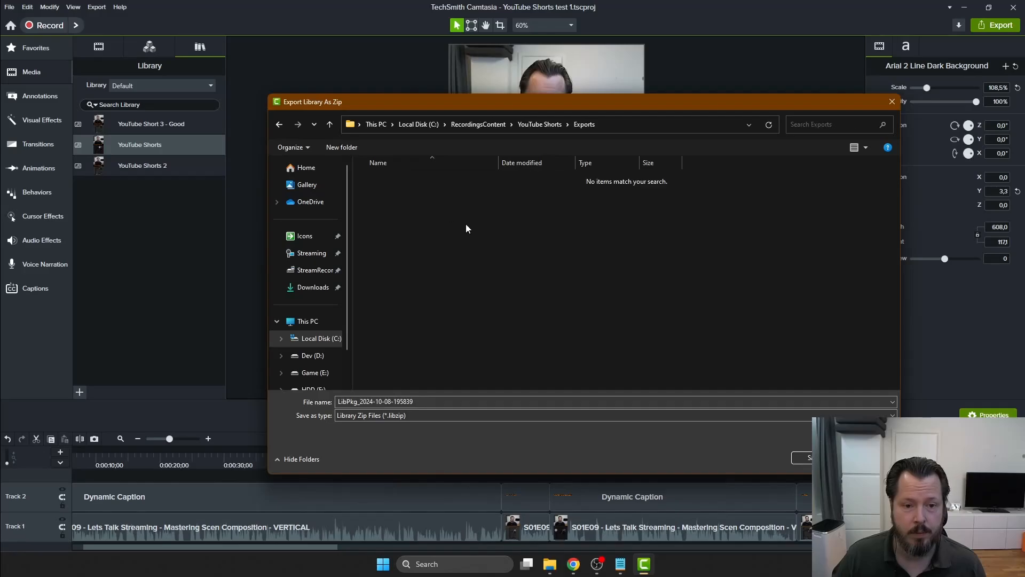
Export the asset to the Exports folder as "YouTube Shorts 01" in the Library Zip Files (*.libzip) format.
left_click(437, 397)
type("Yo")
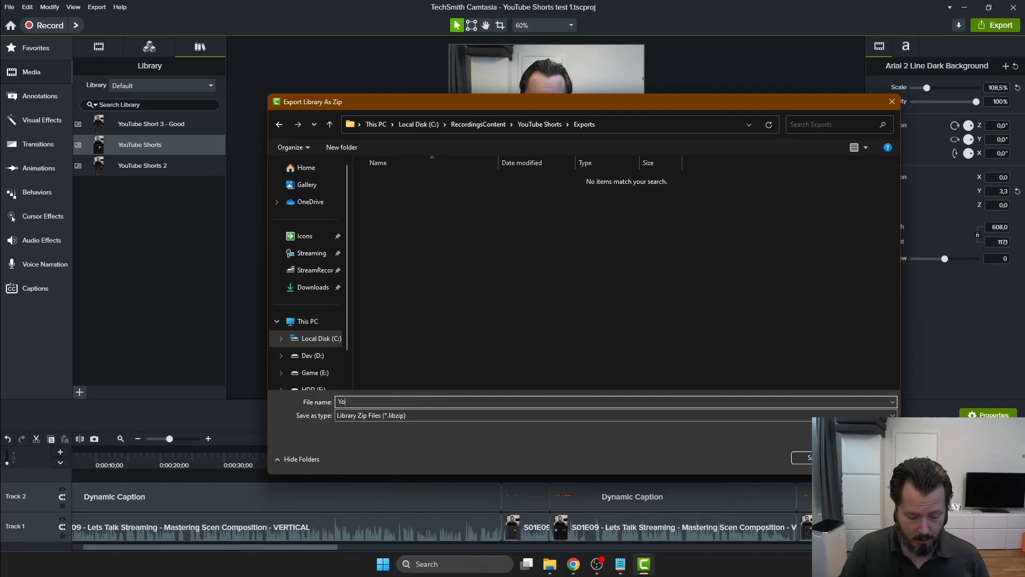
type("uTube")
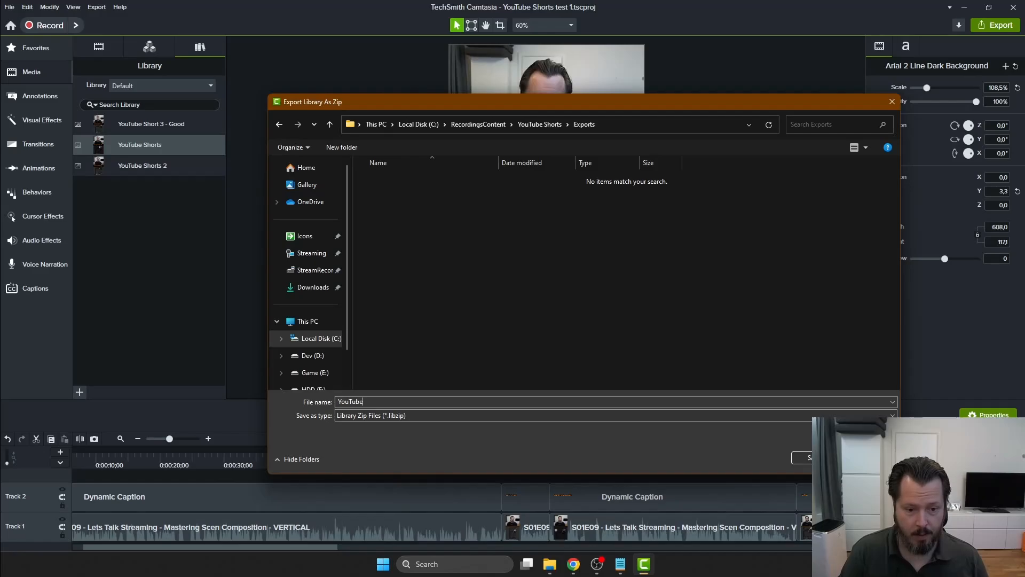
type("rShort")
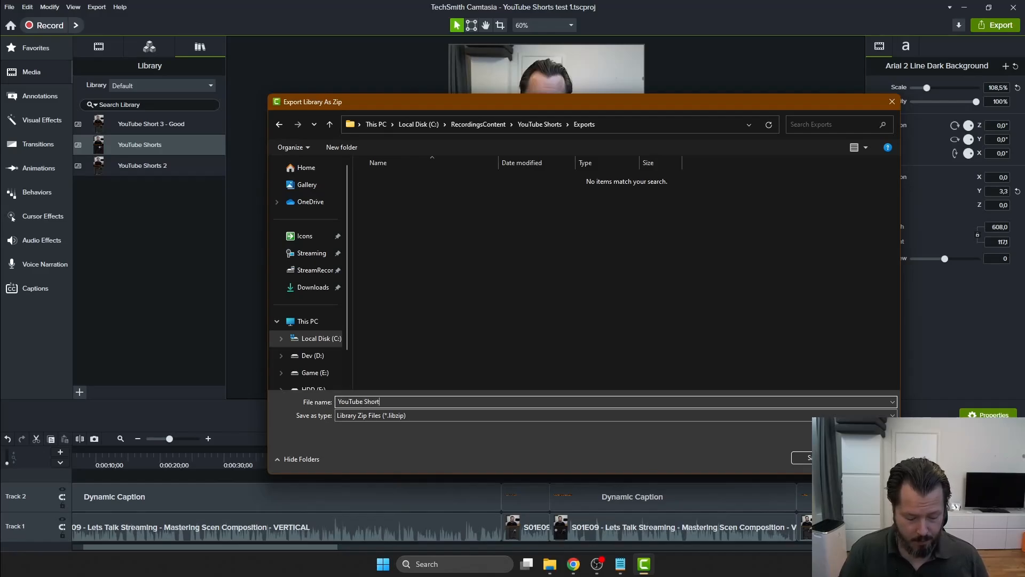
type("s 01")
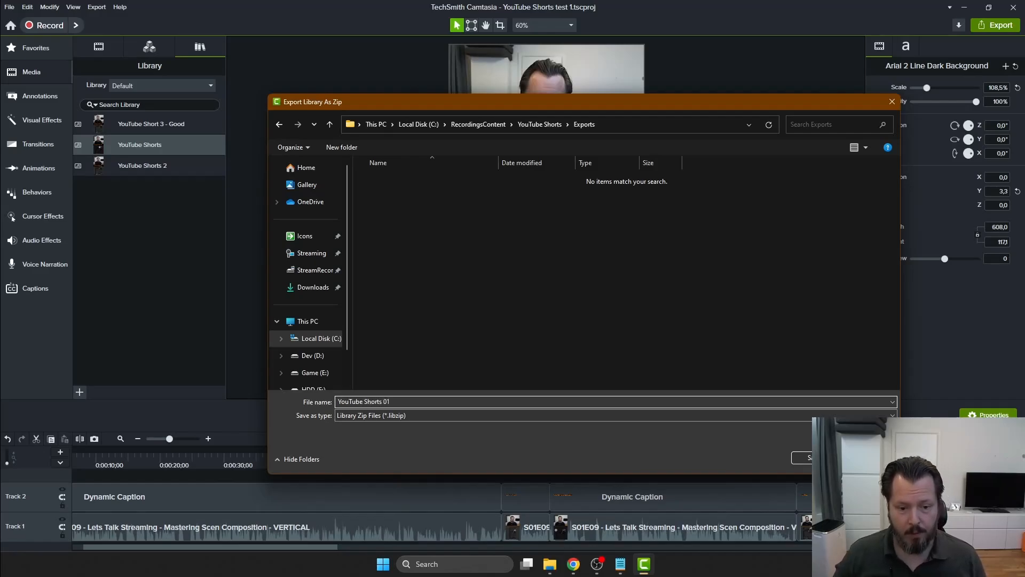
left_click(364, 416)
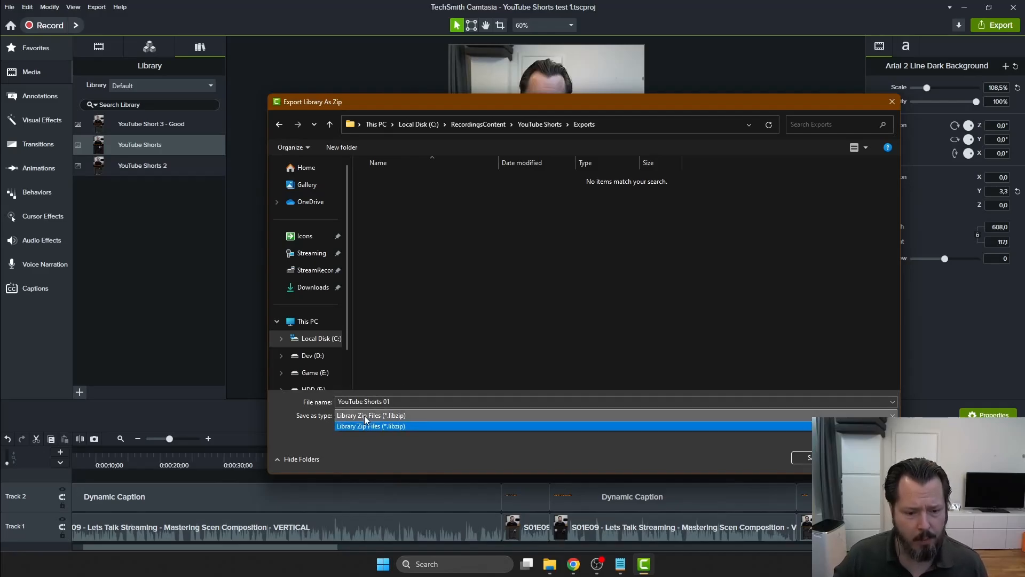
left_click(364, 416)
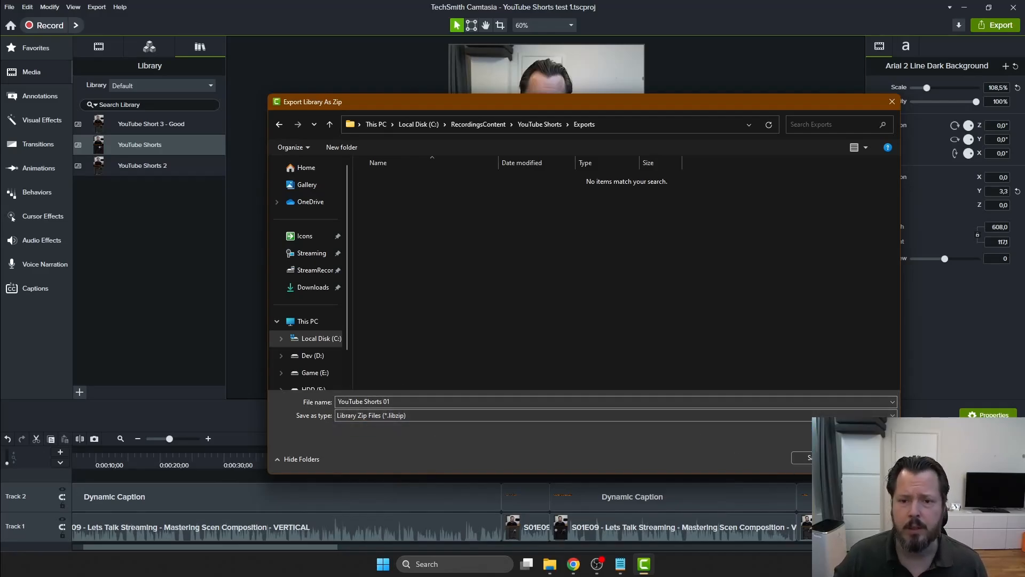
left_click(801, 457)
right_click(152, 149)
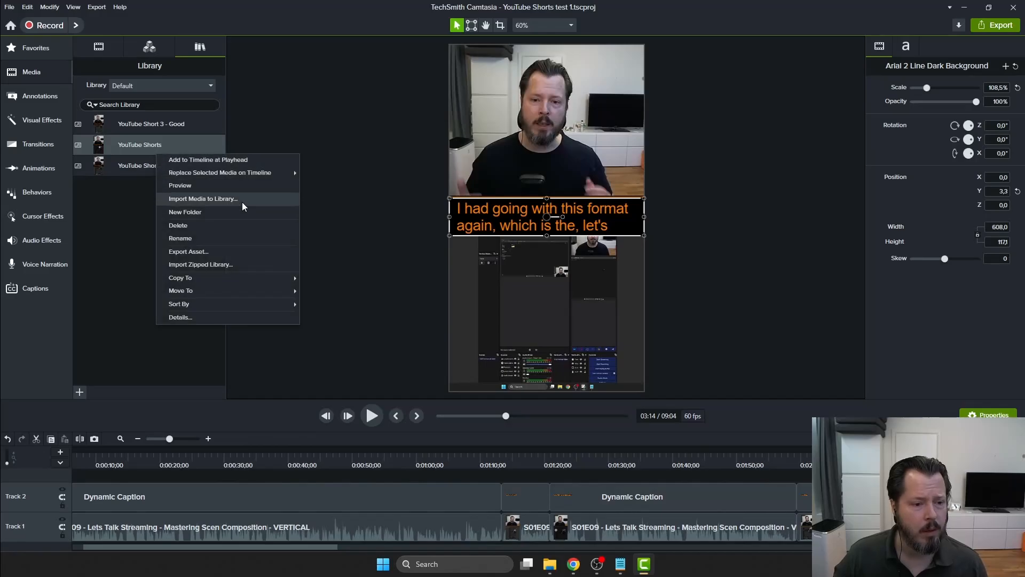
left_click(227, 250)
key("Escape")
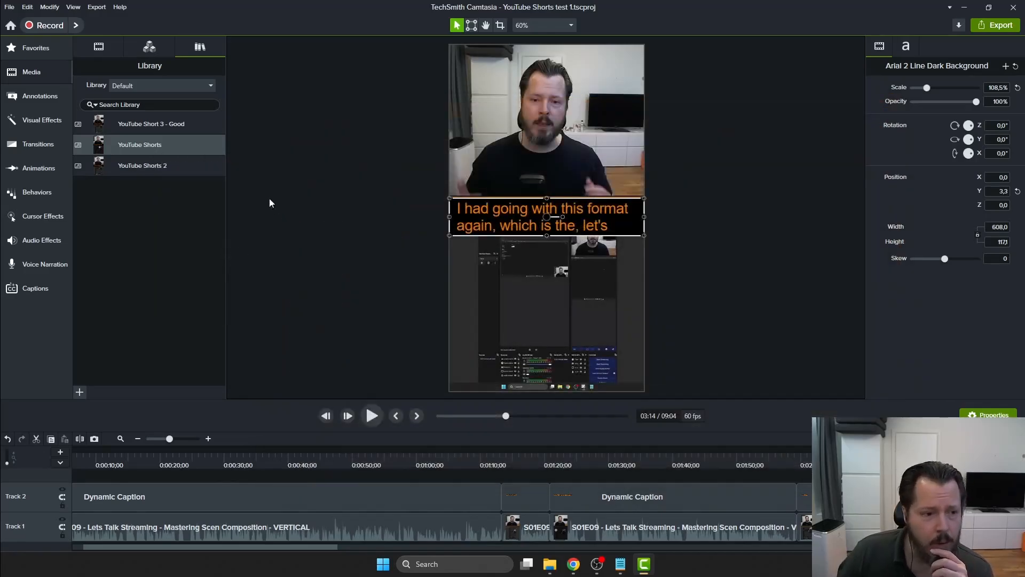
Check the details of the "YouTube Shorts" library asset and review the actions available for it.
right_click(190, 150)
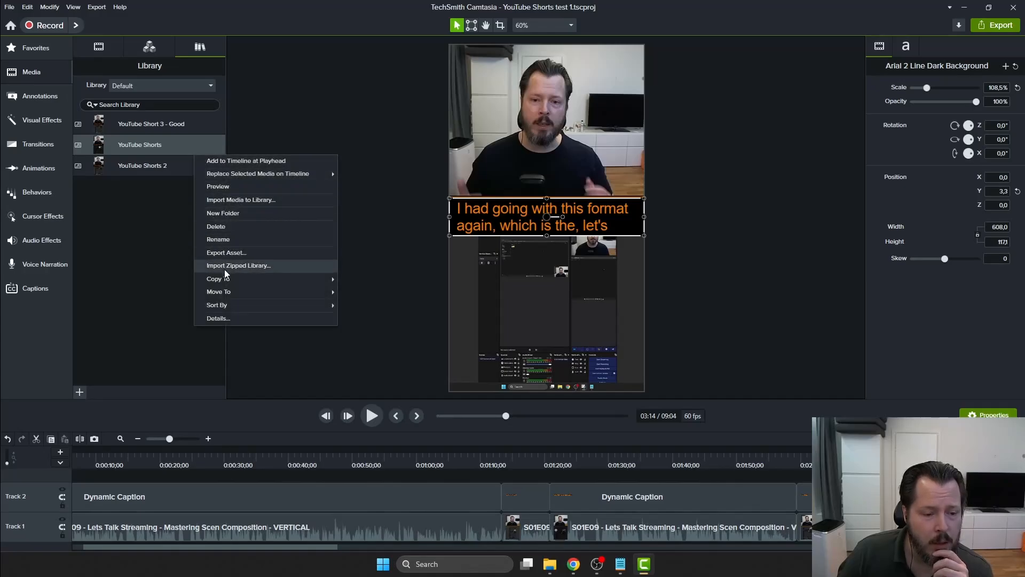
mouse_move(239, 281)
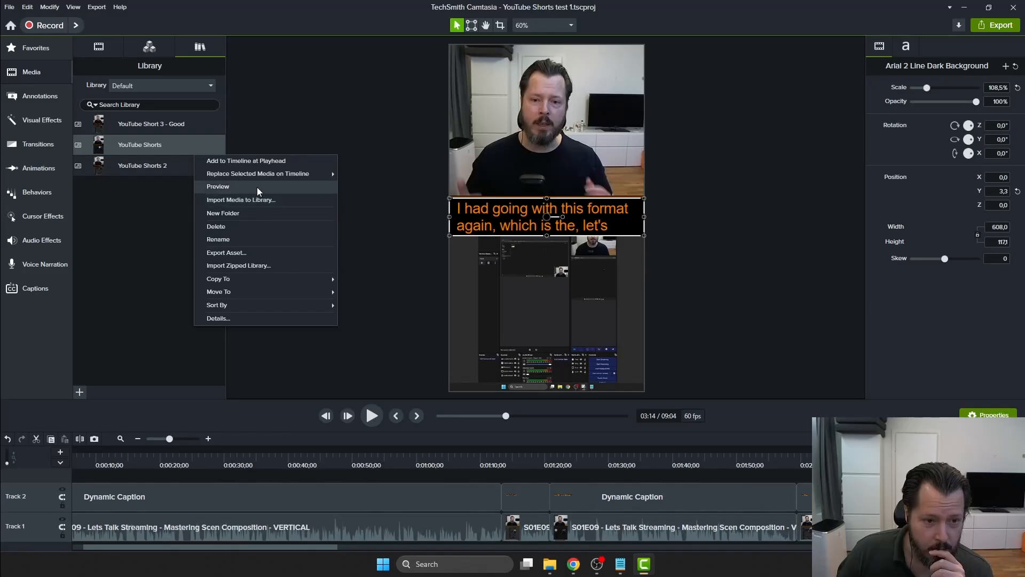
mouse_move(256, 176)
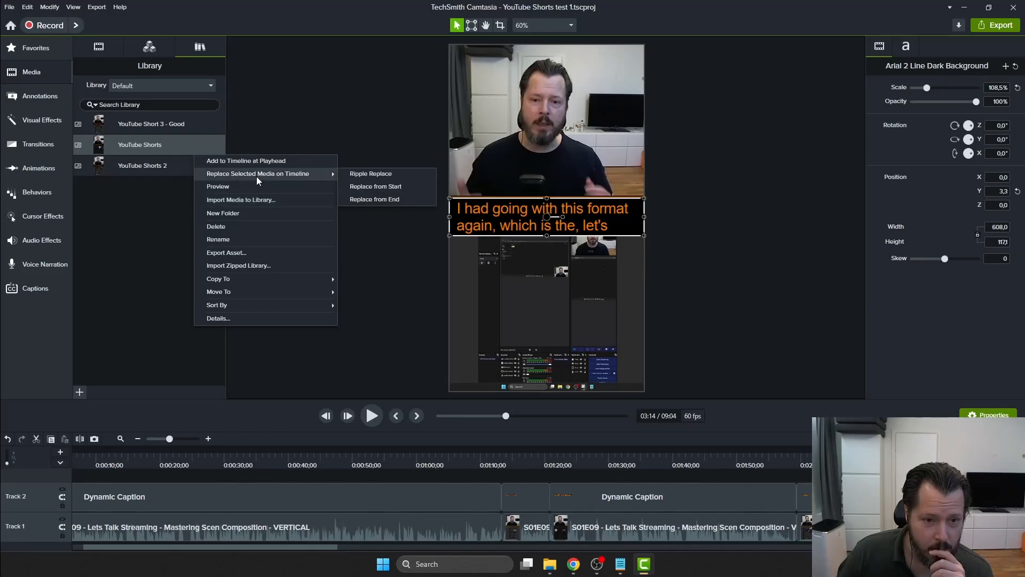
left_click(222, 318)
left_click(588, 337)
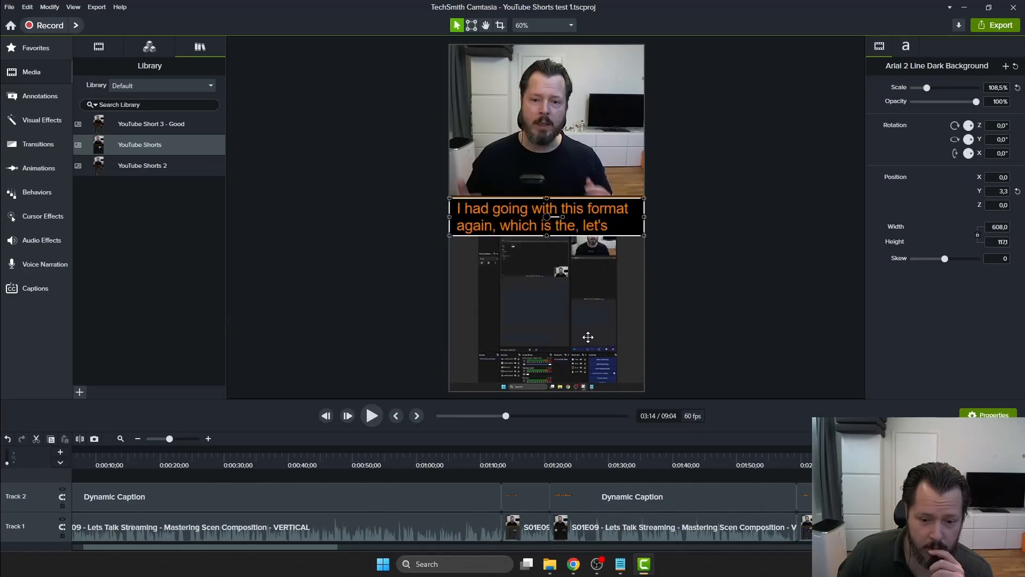
right_click(196, 150)
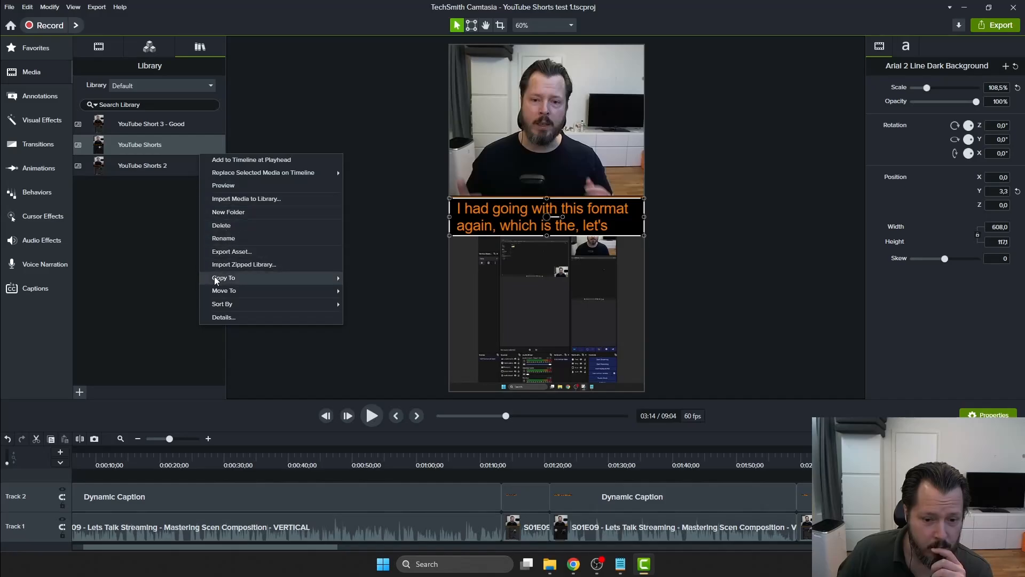
left_click(143, 286)
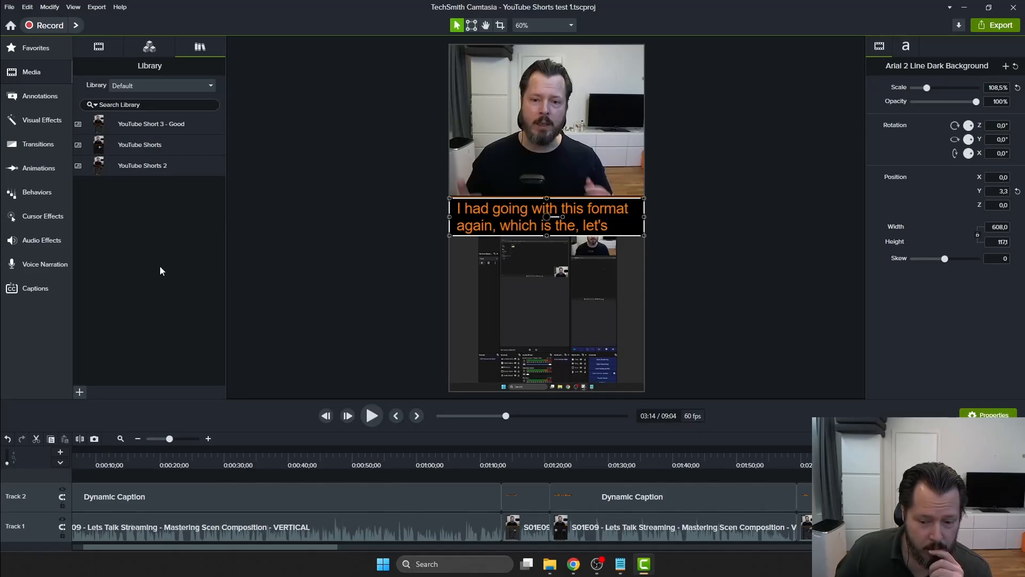
Try to launch a second instance of Camtasia 2024 alongside the open project.
key("super")
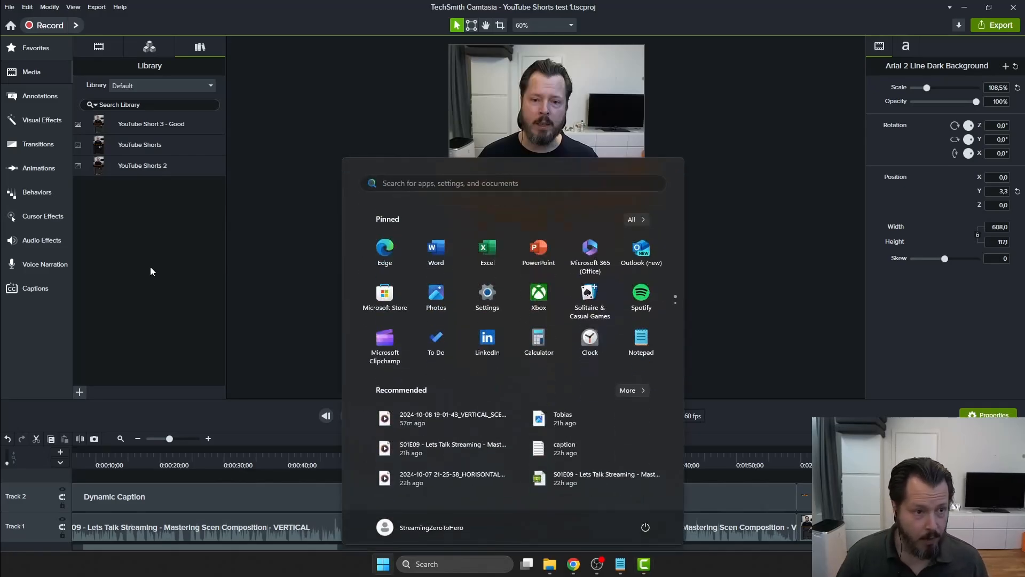
type("camta")
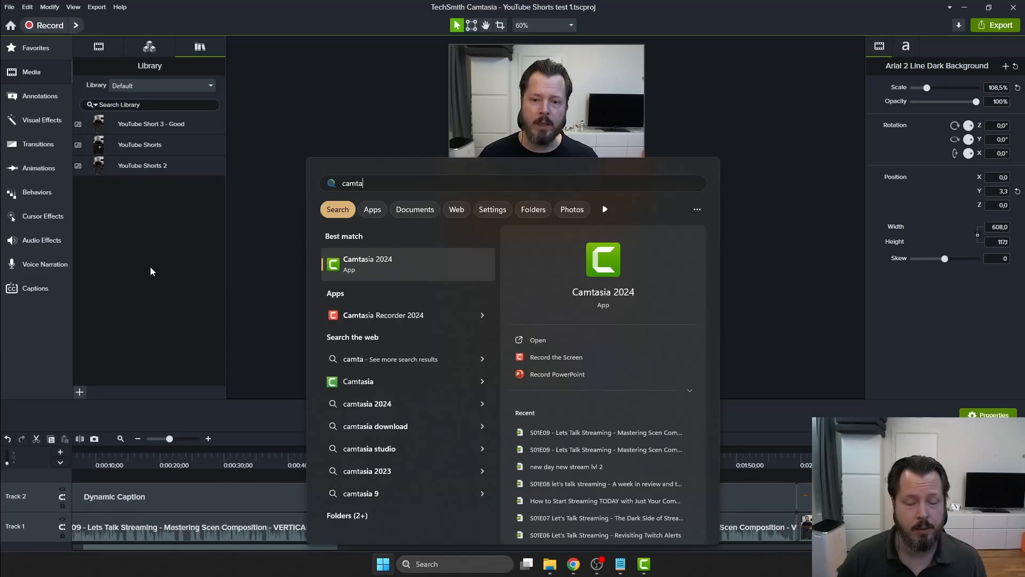
left_click(392, 262)
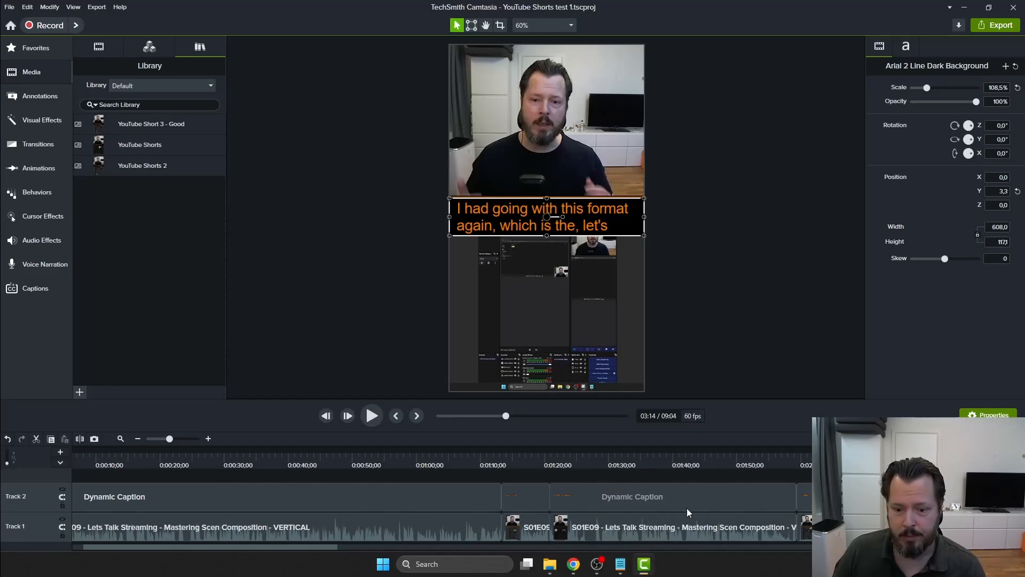
right_click(652, 567)
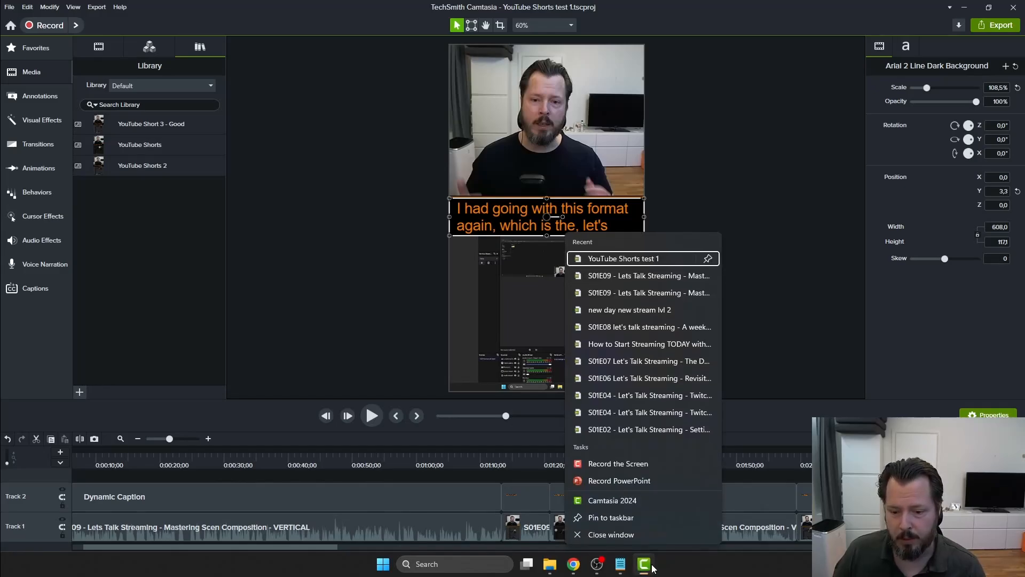
Create a new, empty Camtasia project.
left_click(9, 7)
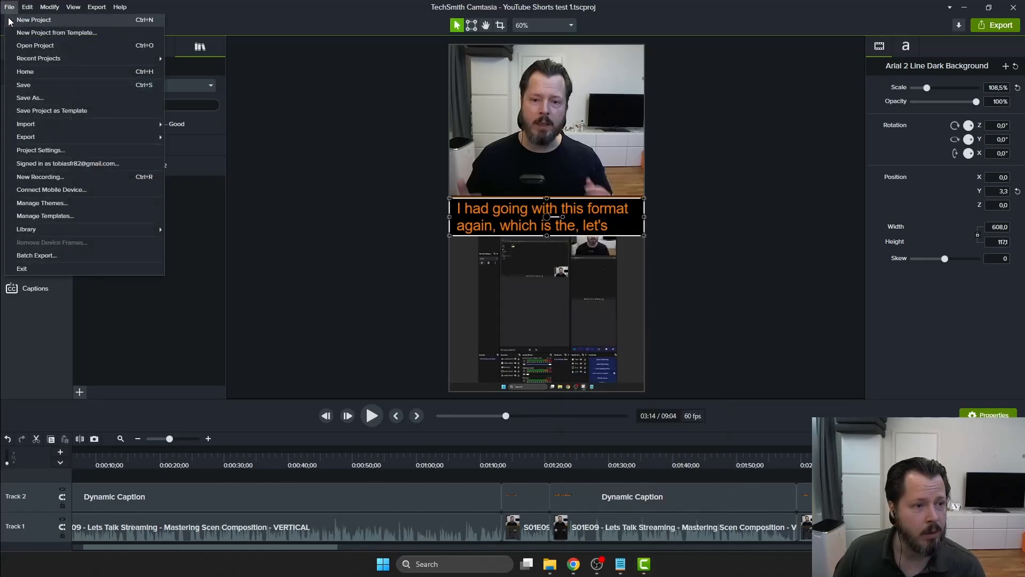
left_click(9, 20)
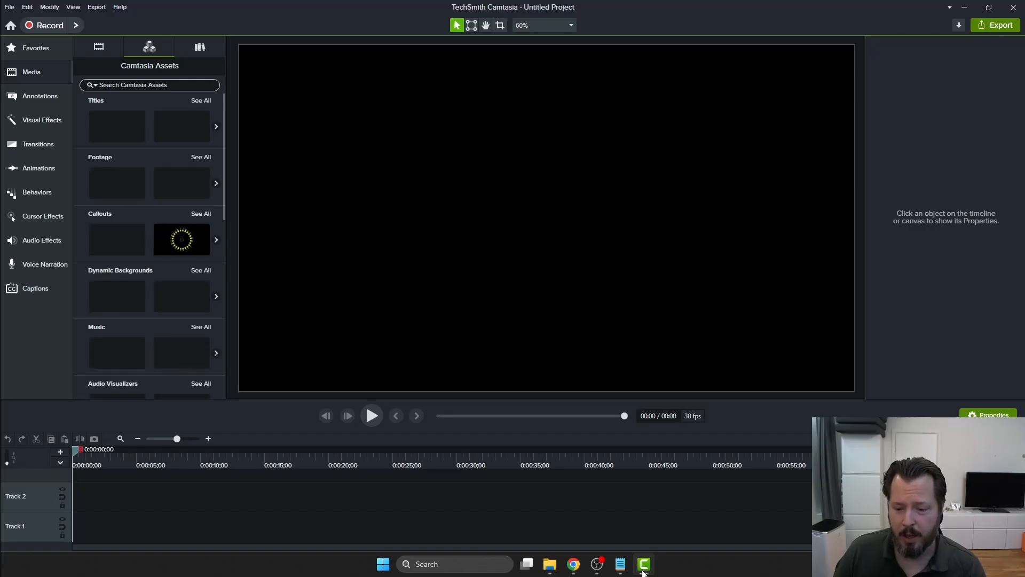
left_click(643, 570)
left_click(644, 564)
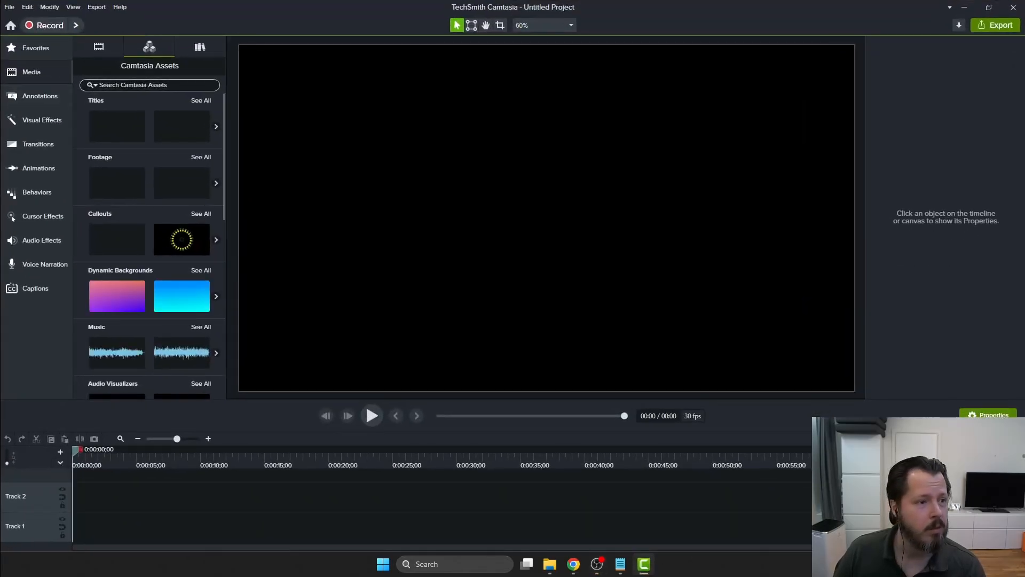
left_click(10, 7)
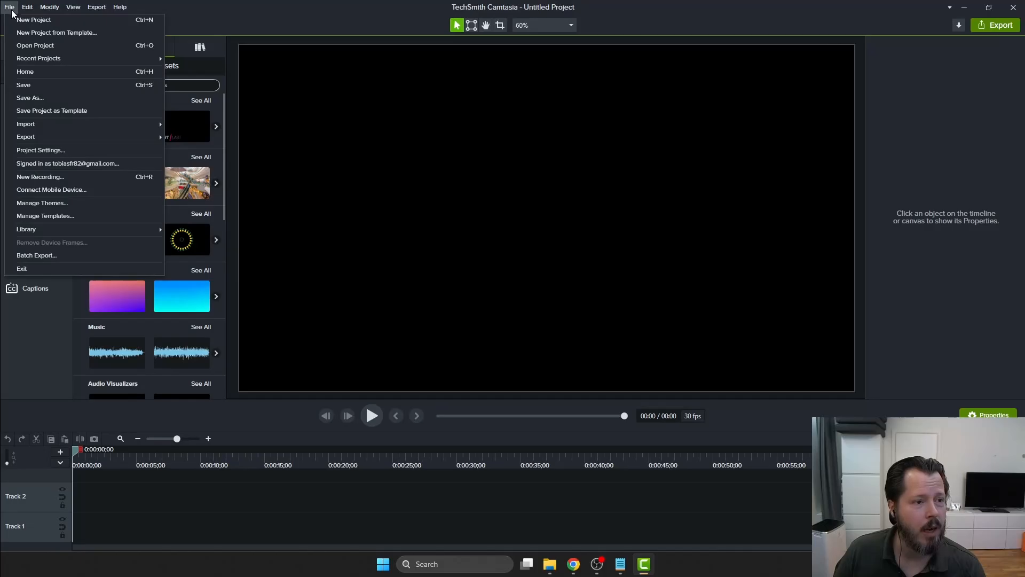
left_click(425, 149)
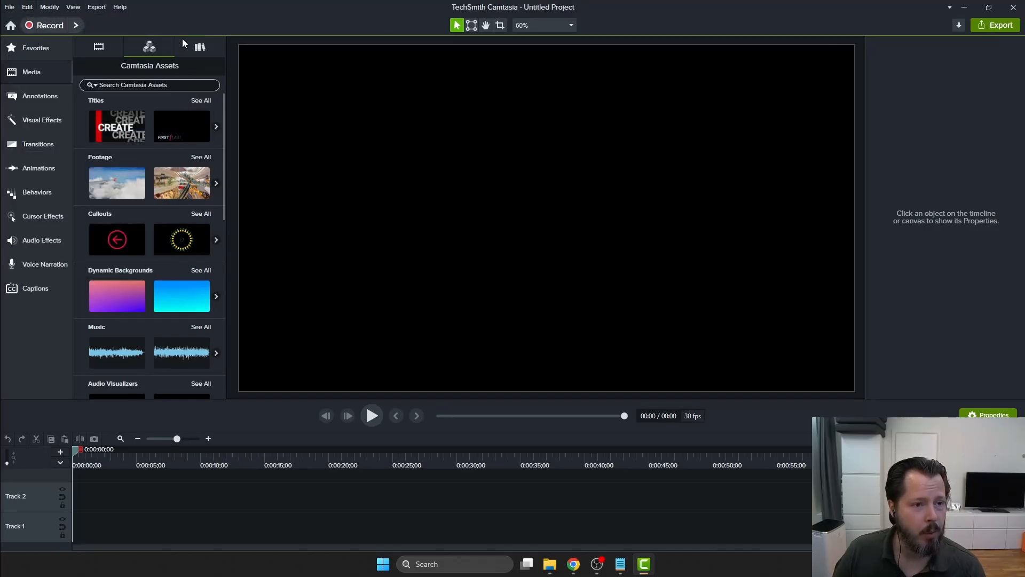
Place the "YouTube Shorts" library asset at the start of Track 1 in the new project.
left_click(200, 46)
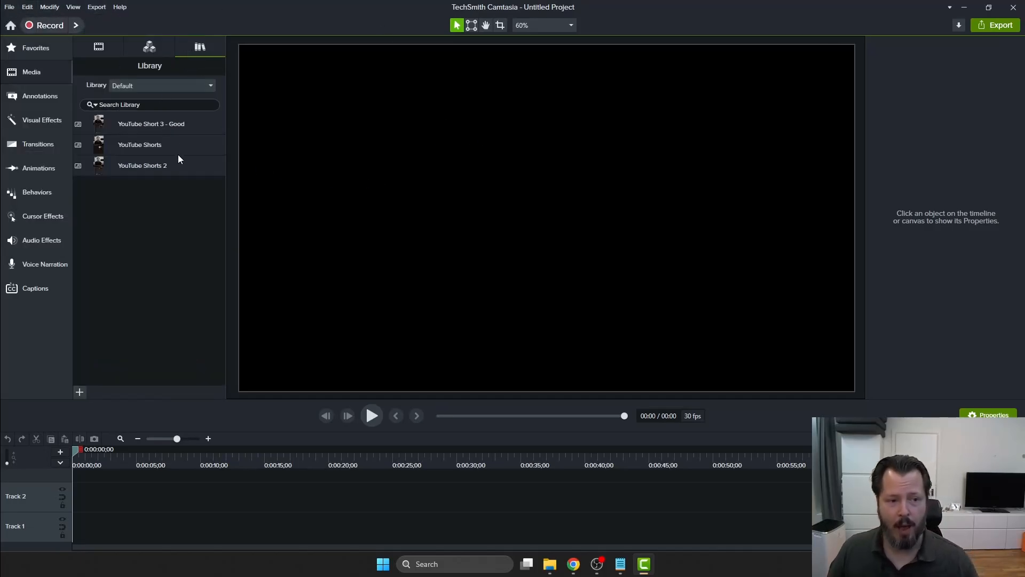
left_click_drag(155, 145, 74, 528)
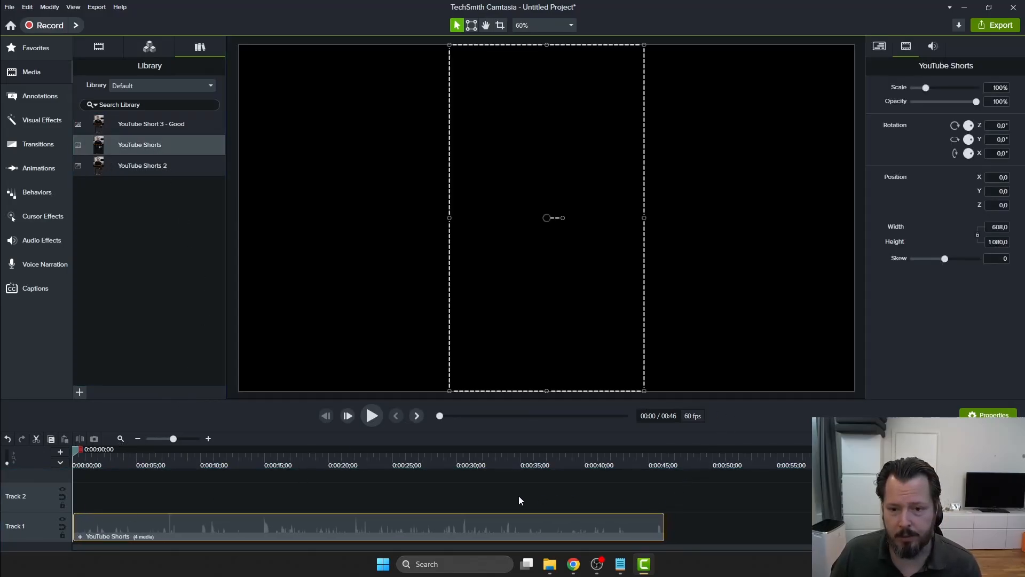
left_click(241, 492)
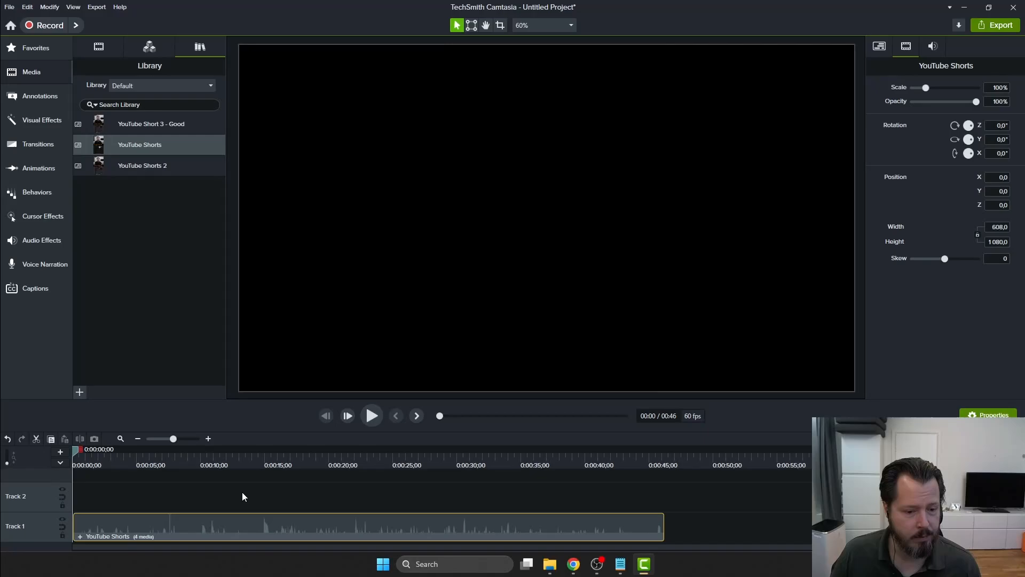
Play the "YouTube Shorts" clip from the beginning to check its video and captions.
left_click(373, 416)
left_click(372, 417)
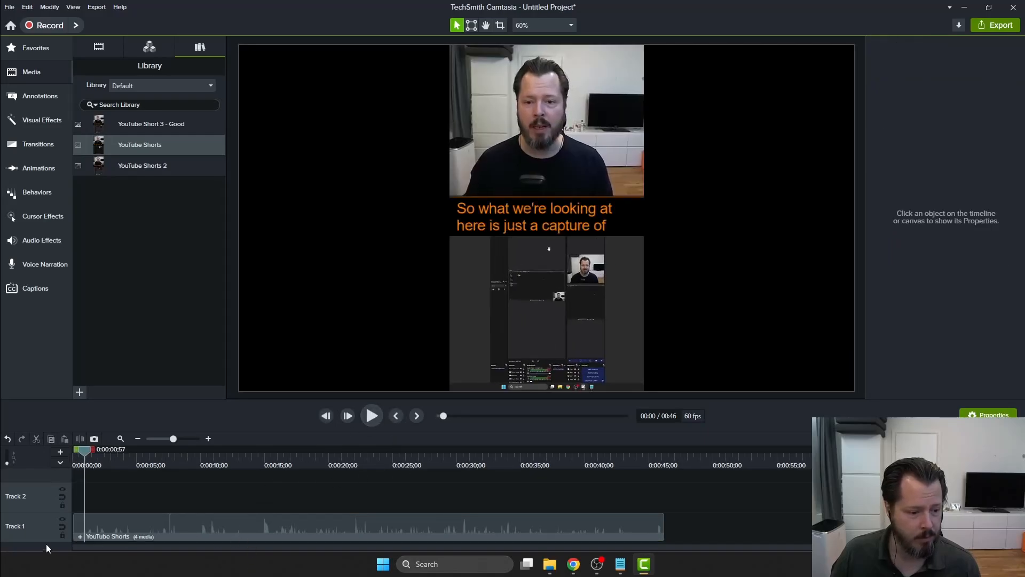
left_click(77, 457)
key("space")
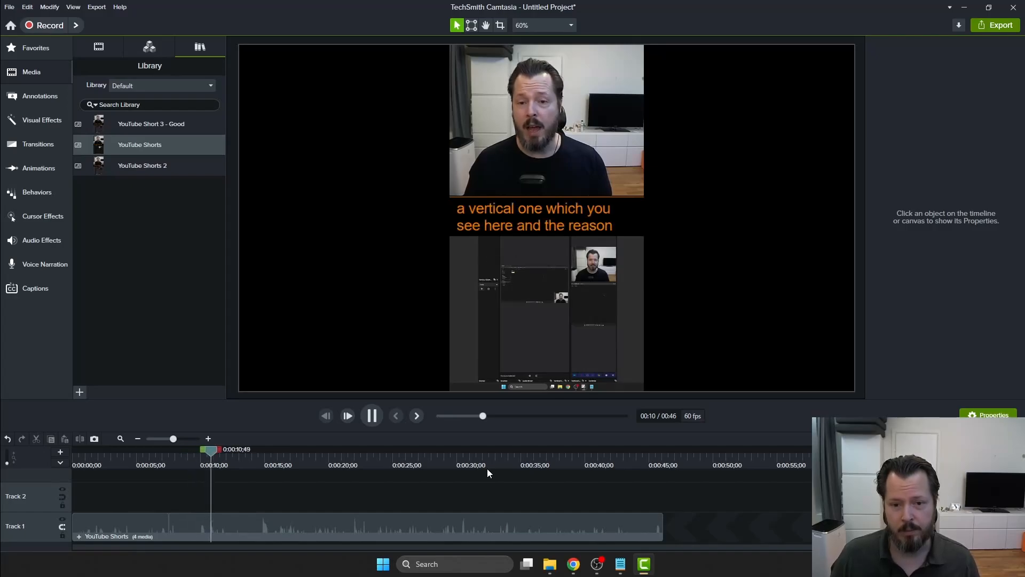
key("space")
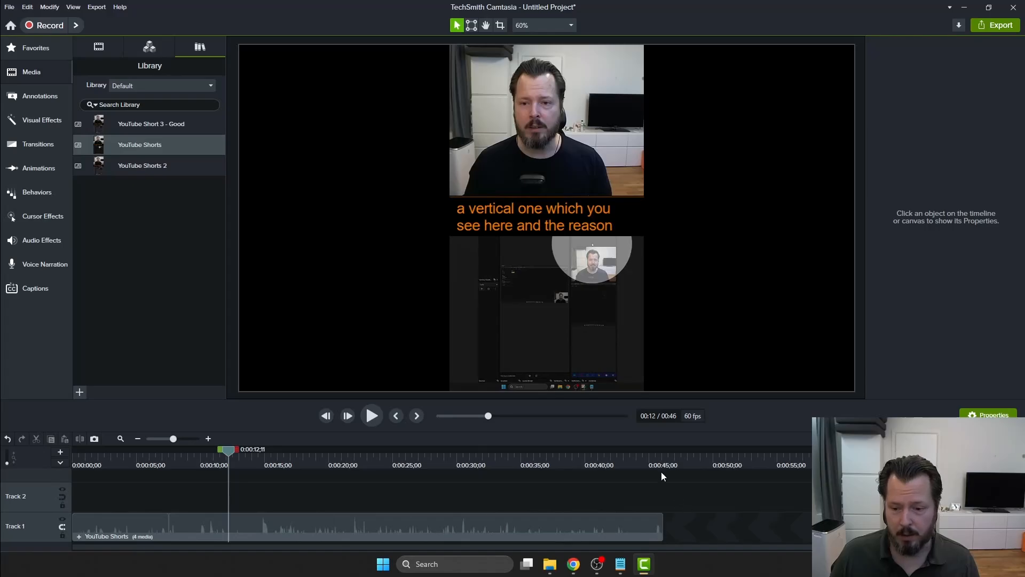
Set up a local MP4 file export of the project and name the file "YouTube Short 01".
left_click(996, 25)
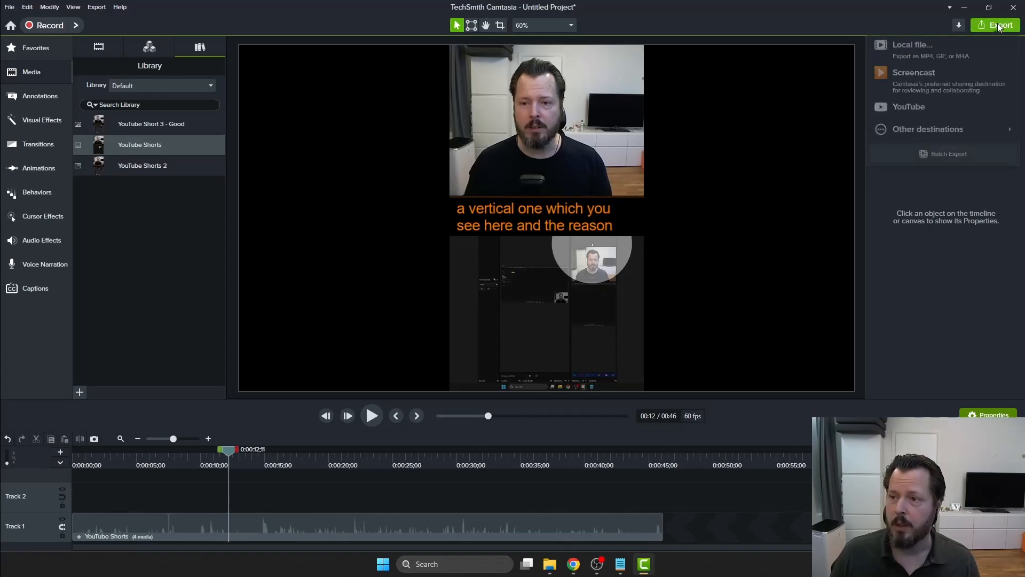
left_click(930, 50)
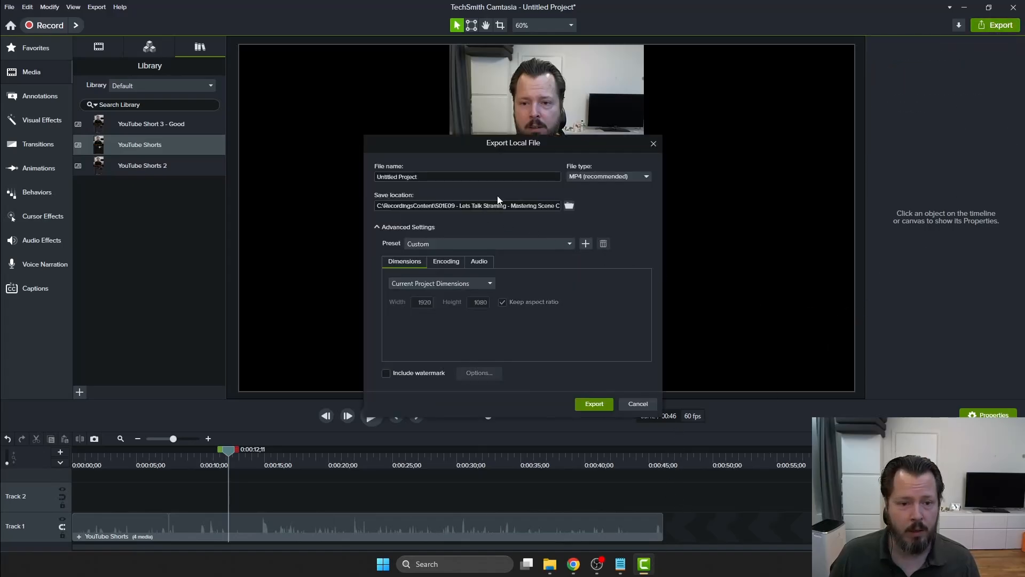
triple_click(552, 177)
type("You")
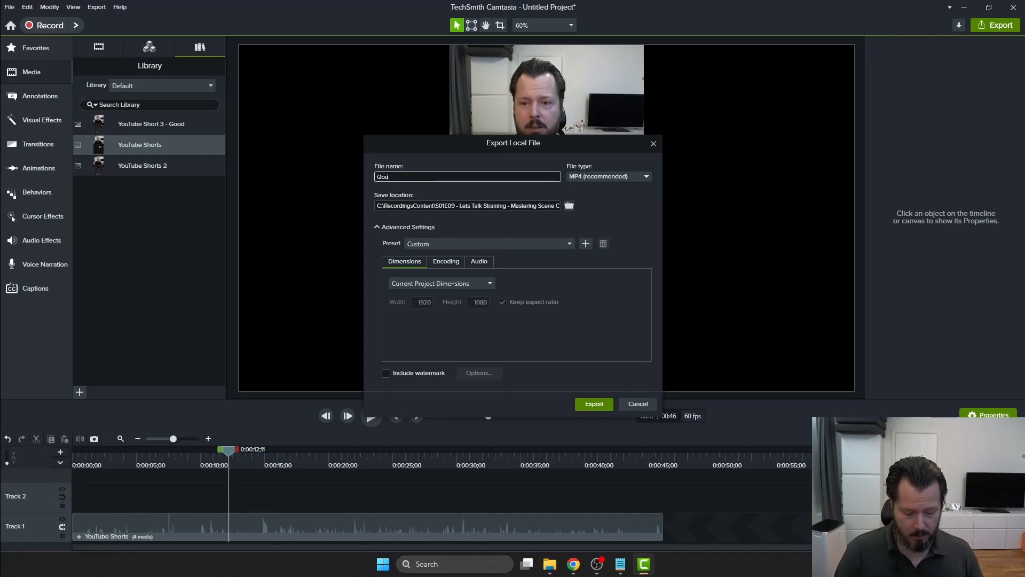
key("BackSpace")
key("BackSpace")
key("BackSpace")
key("BackSpace")
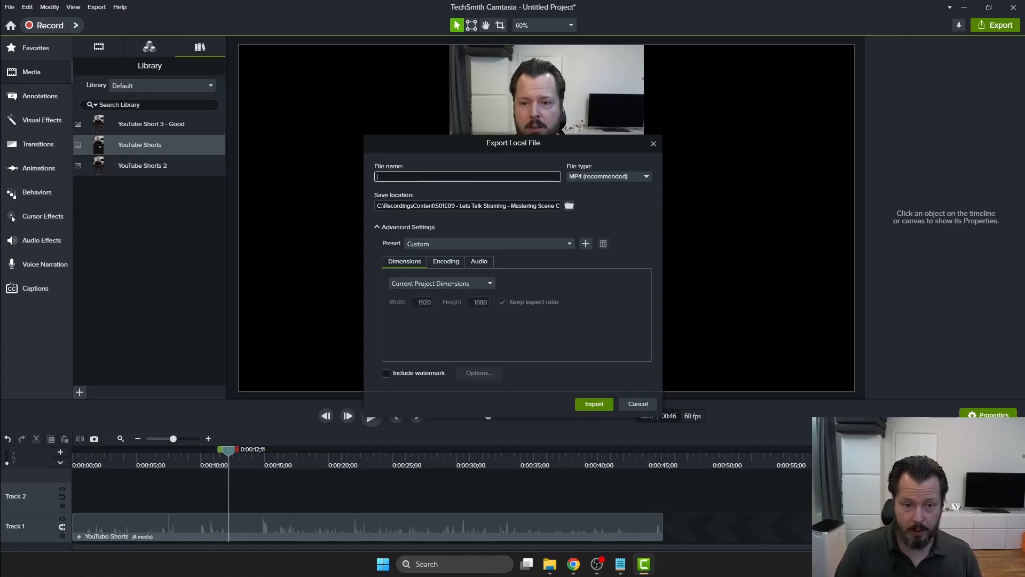
type("YouTu")
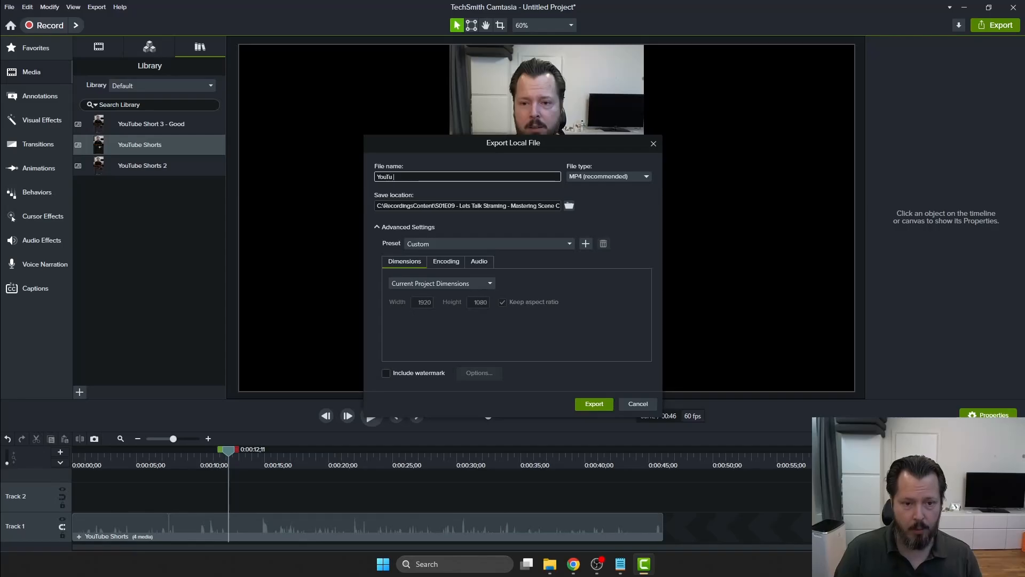
type("be Short 01")
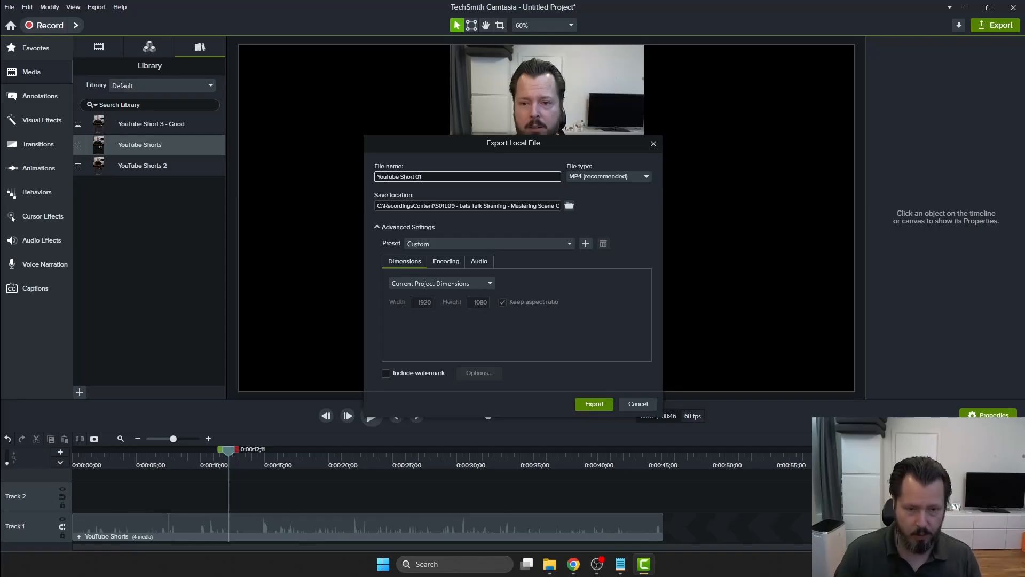
type("_")
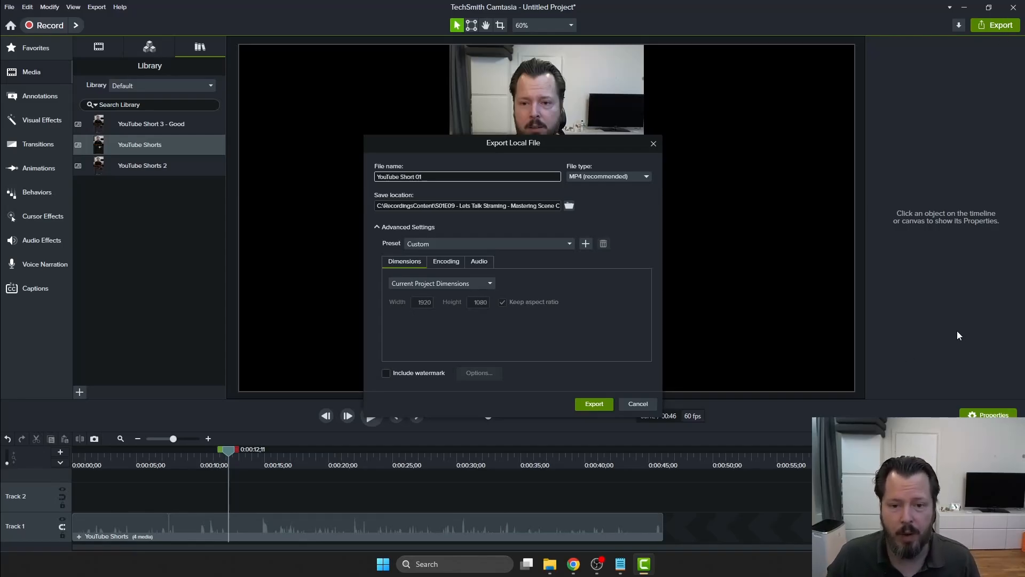
Set the save location to the RecordingsContent\YouTube Shorts\Exports folder and export the video.
left_click(568, 206)
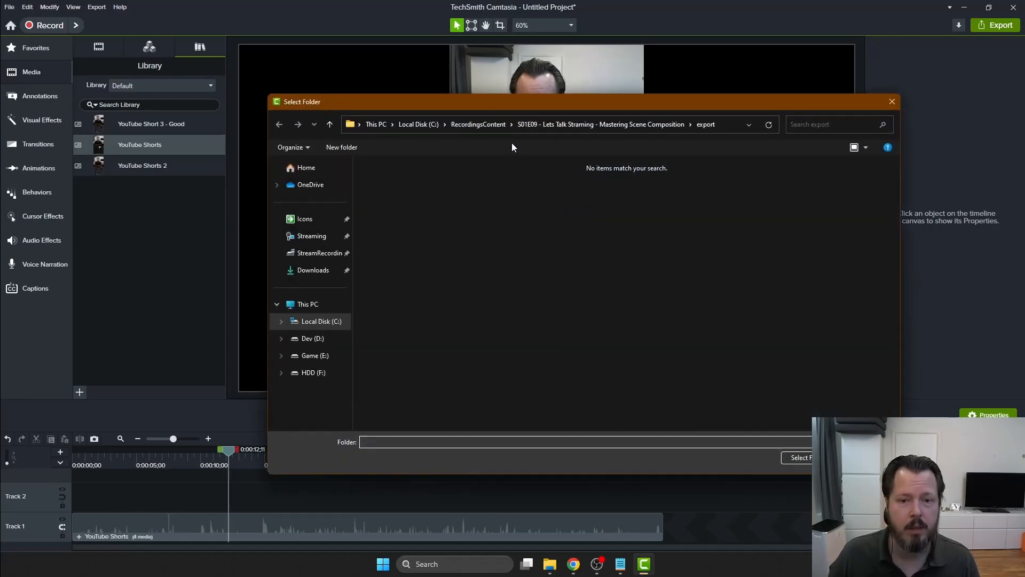
left_click(478, 124)
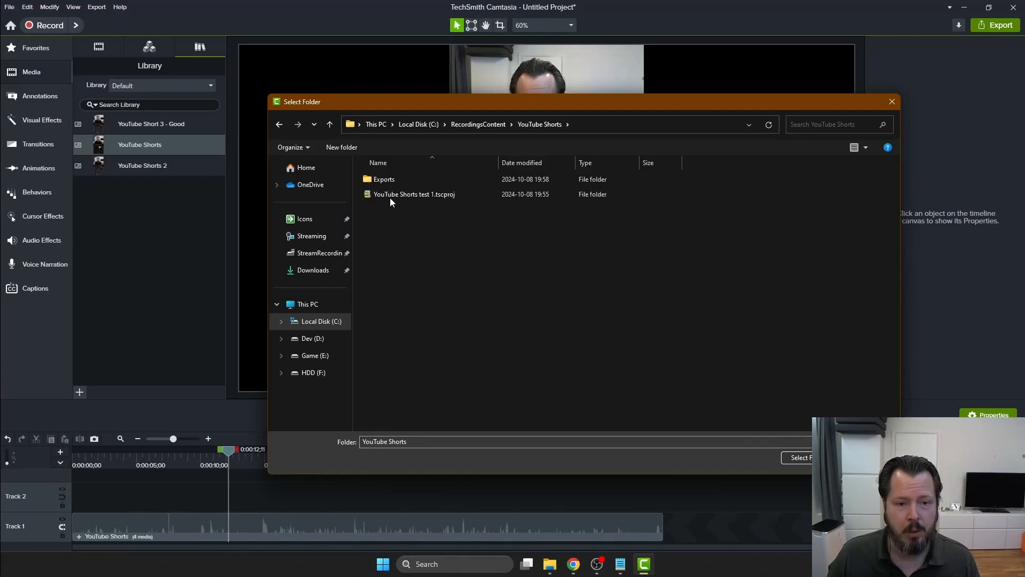
double_click(392, 180)
left_click(806, 457)
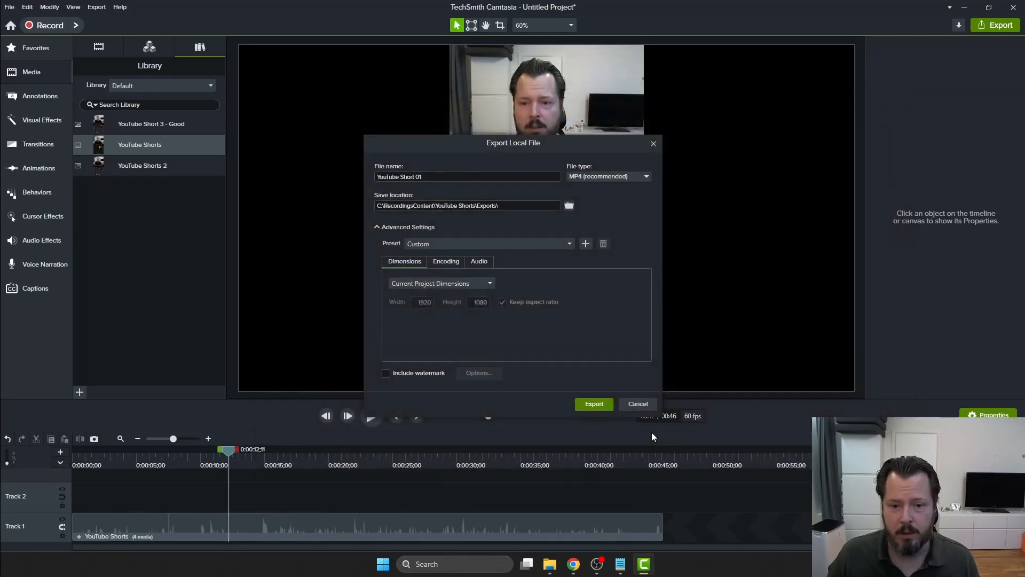
left_click(594, 404)
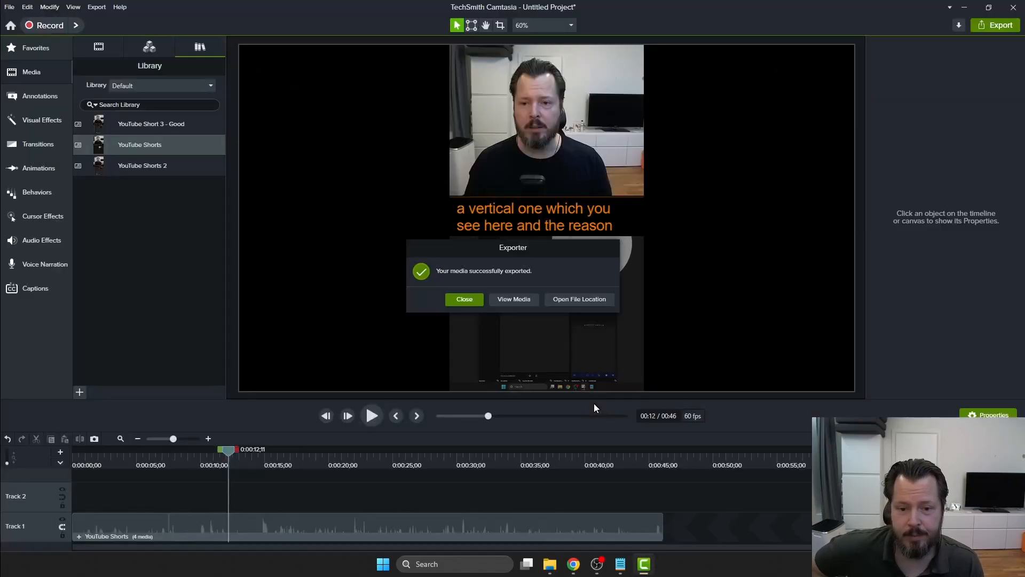
left_click(464, 299)
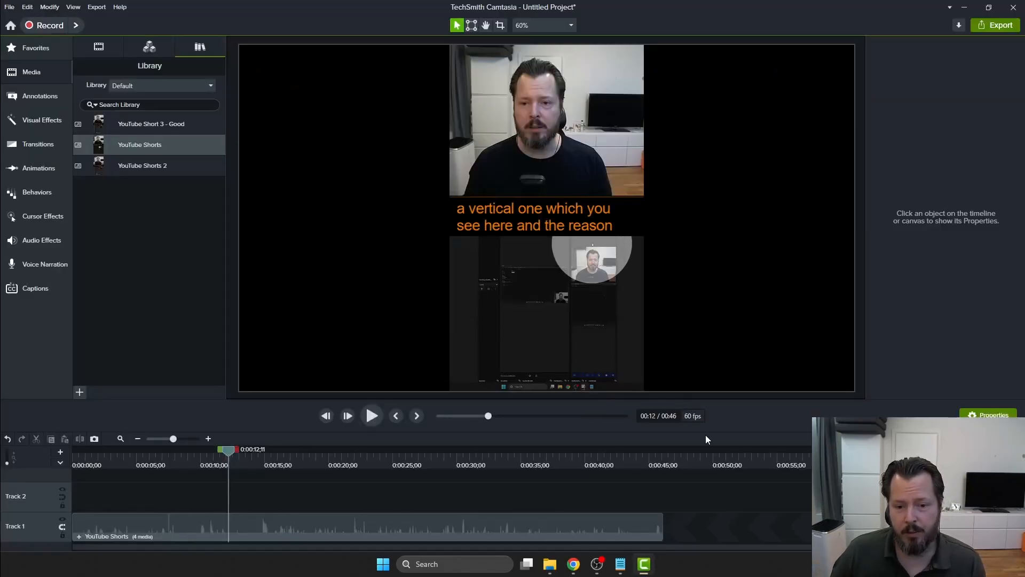
Replace the "YouTube Shorts" clip on Track 1 with the "YouTube Shorts 2" library asset.
left_click(653, 518)
key("Delete")
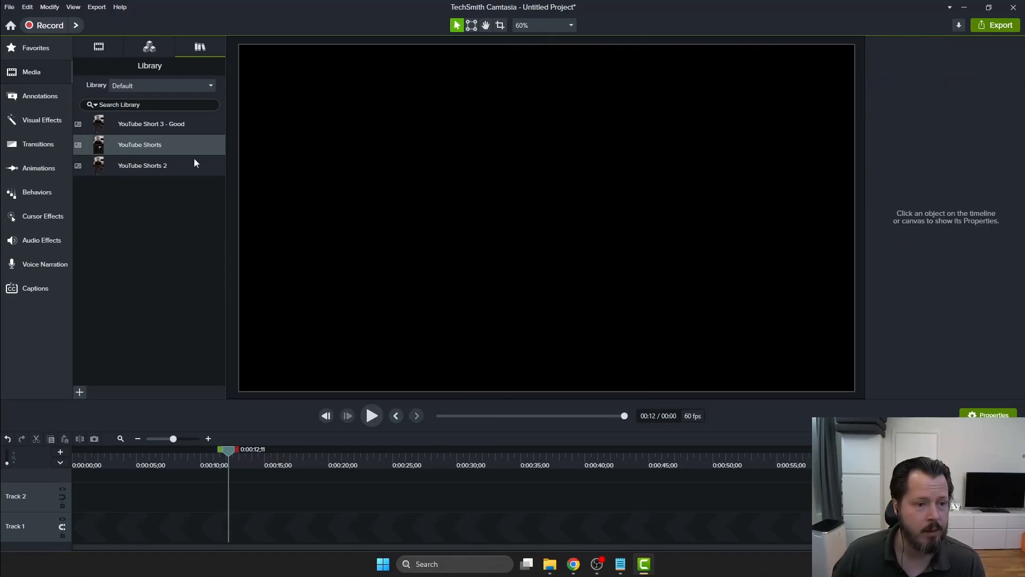
left_click_drag(195, 162, 114, 527)
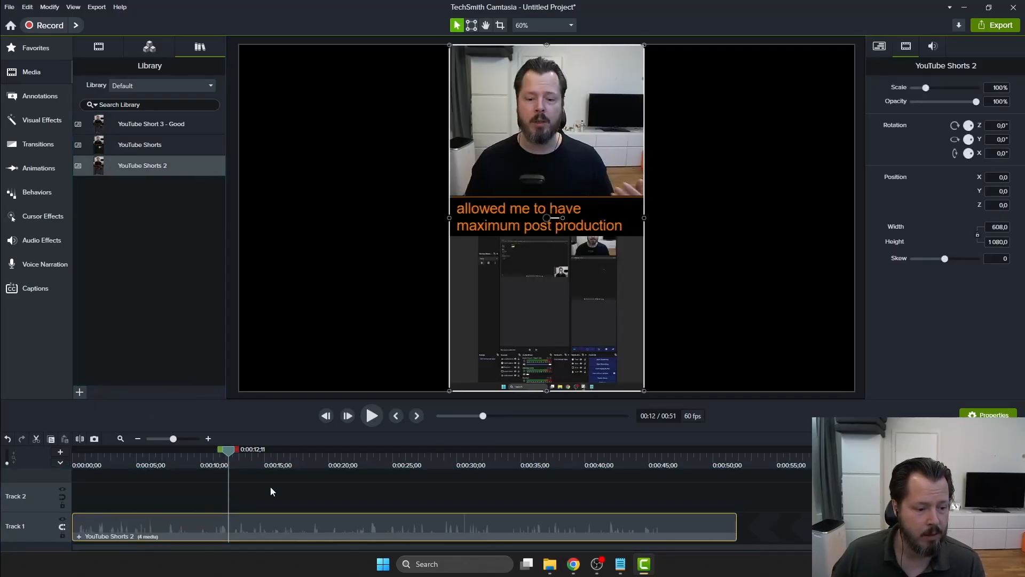
left_click(997, 27)
left_click(214, 423)
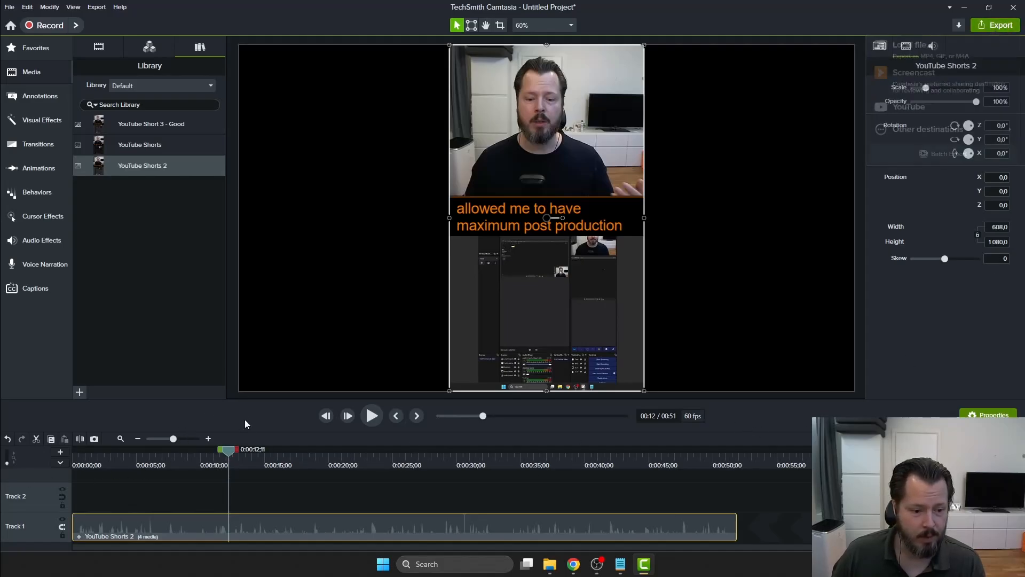
Play the beginning and the end of the "YouTube Shorts 2" clip to check it.
left_click_drag(223, 454, 75, 454)
key("space")
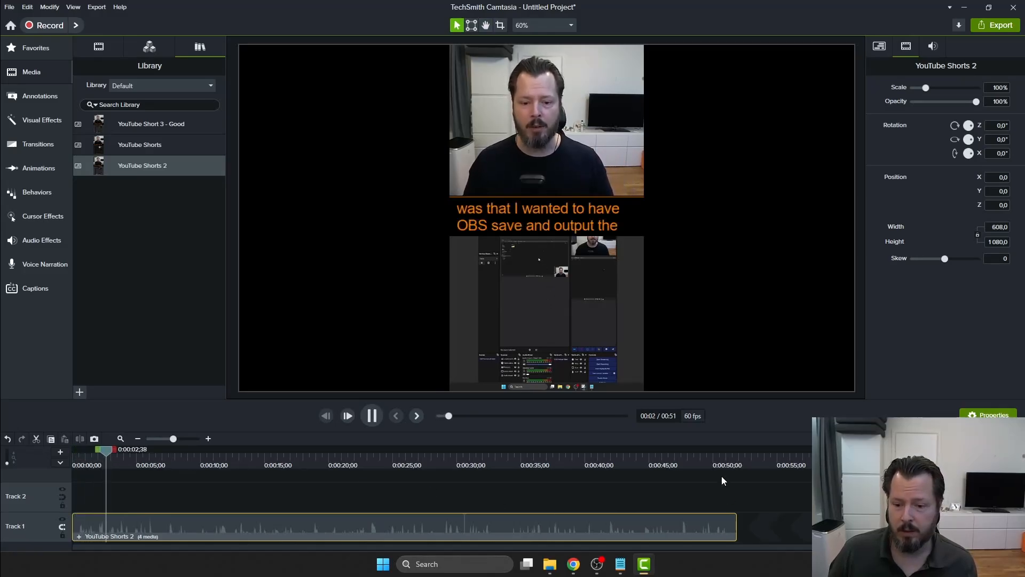
left_click(710, 458)
key("space")
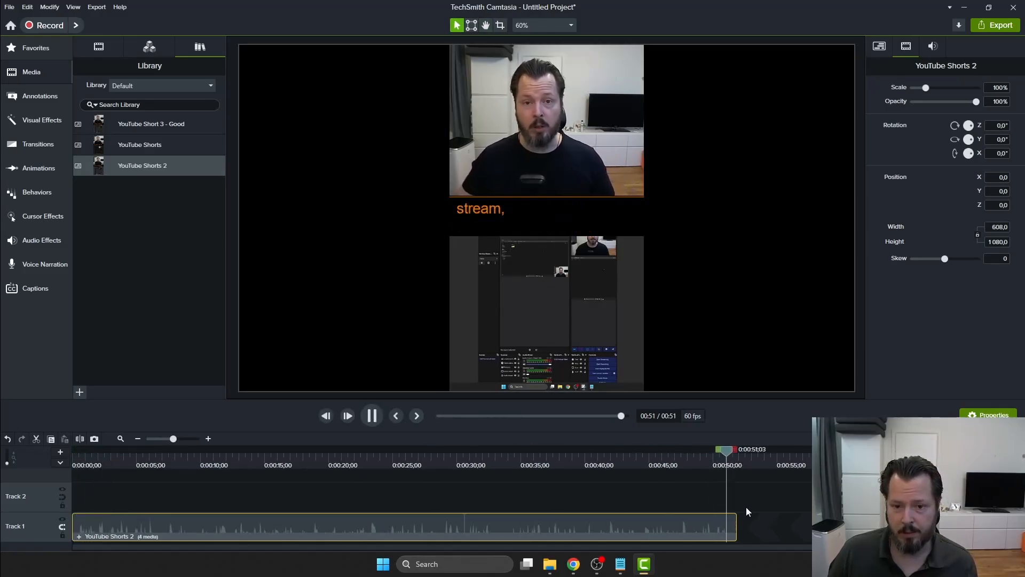
Set up a local MP4 file export for the second clip and name the file "YouTube Shorts 2".
left_click(994, 25)
left_click(929, 47)
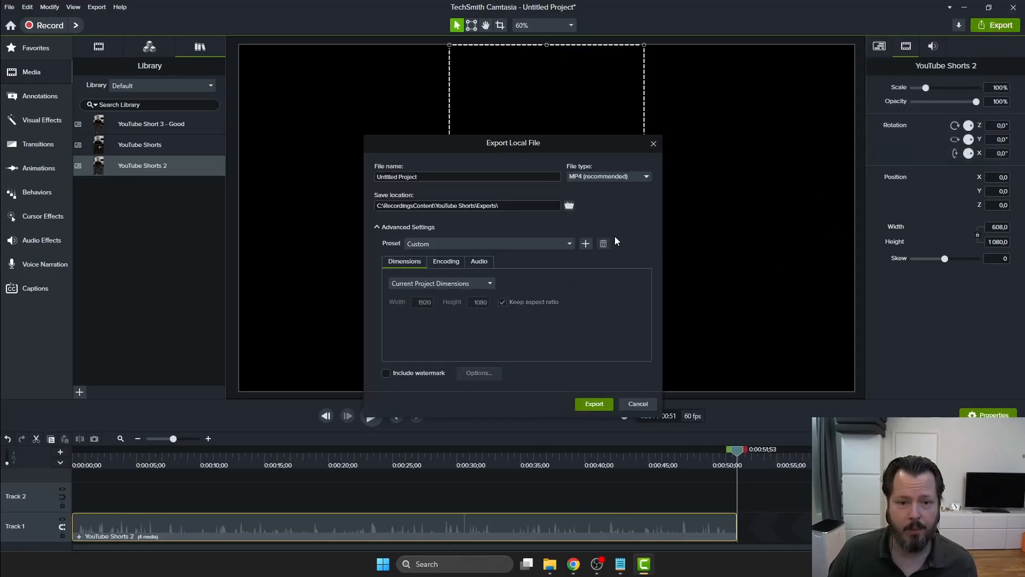
left_click(495, 179)
key("ctrl+a")
type("Yo")
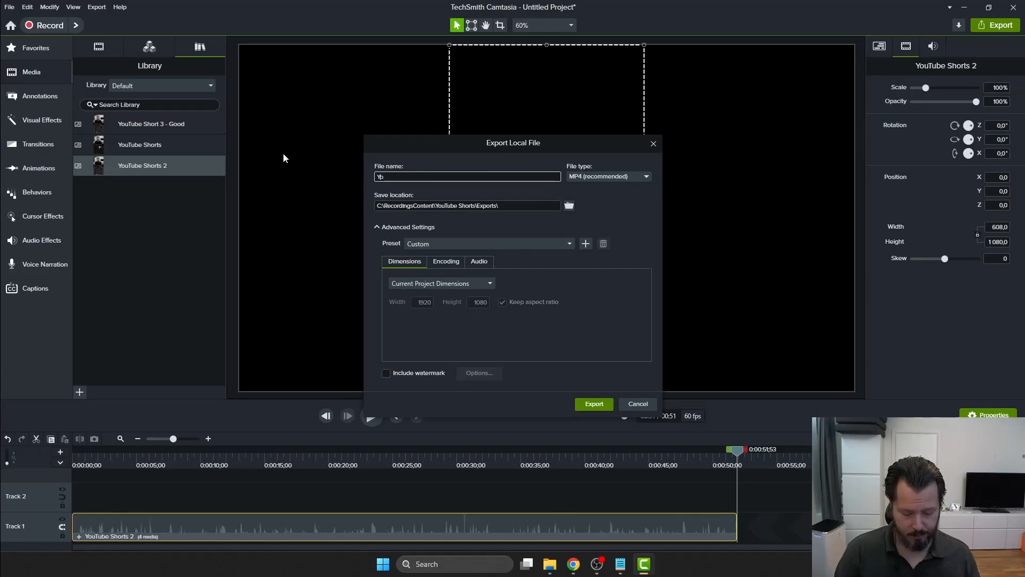
type("uTube Short")
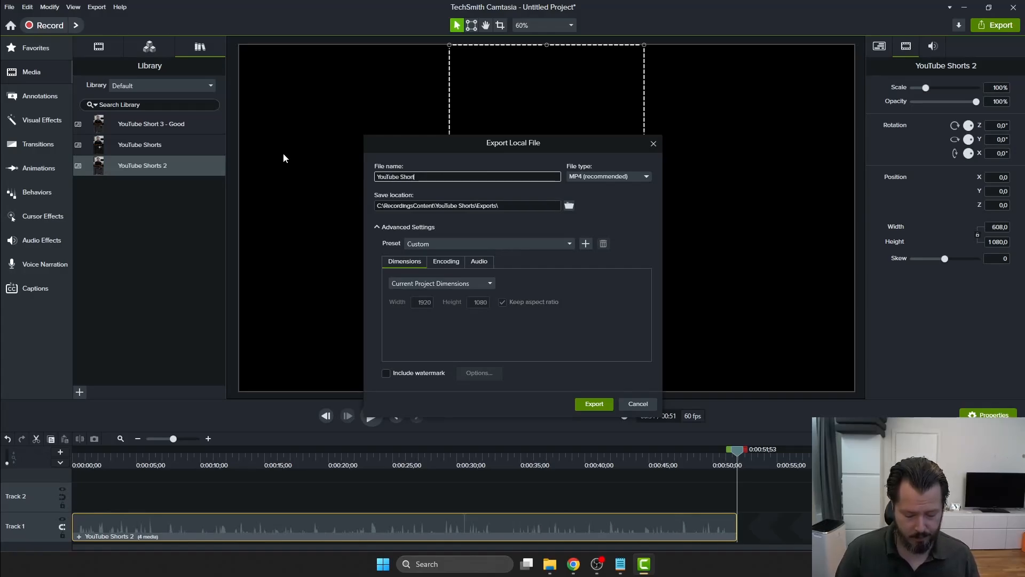
type("s 2")
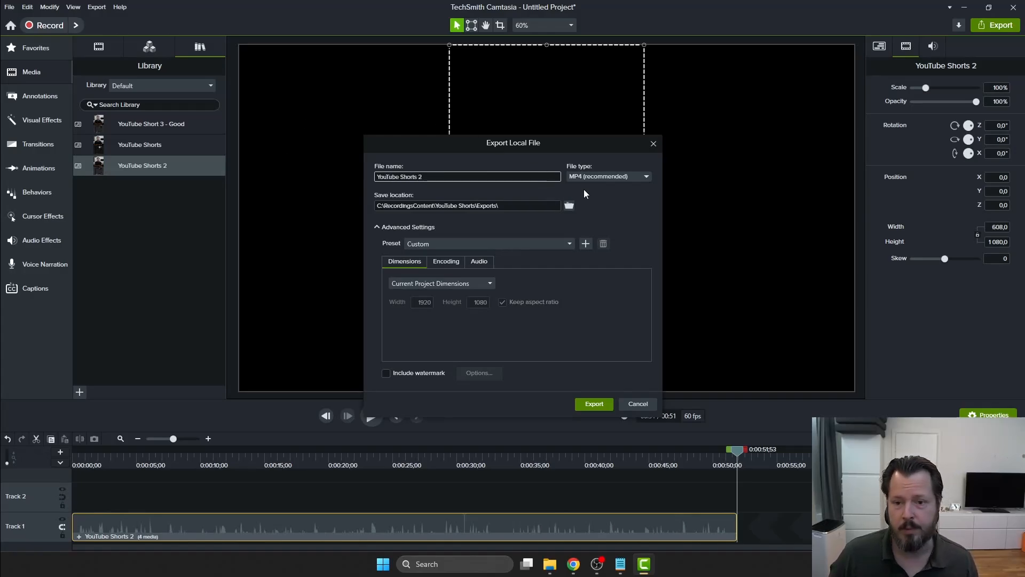
Export the second video to the YouTube Shorts\Exports folder.
left_click(565, 207)
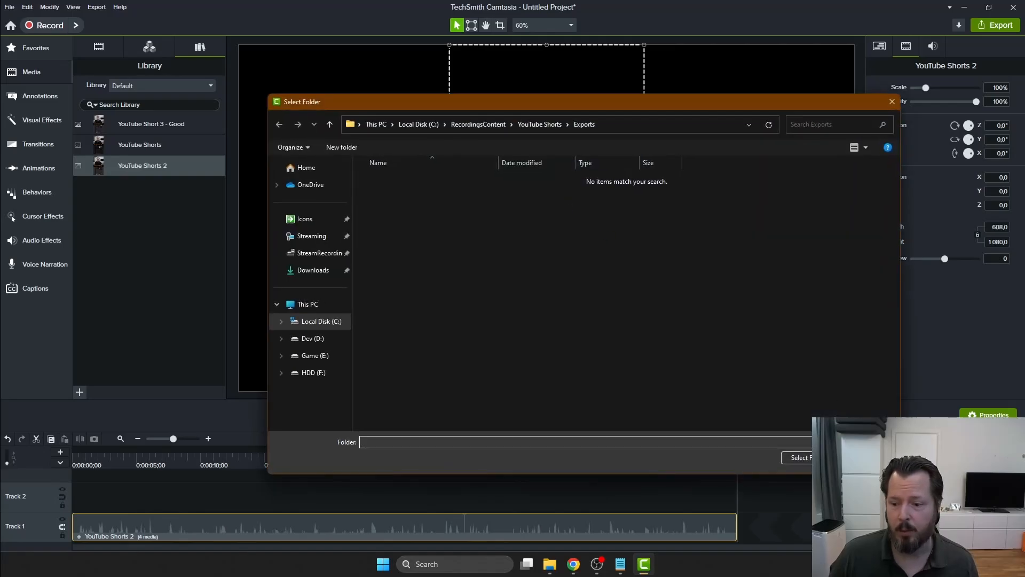
left_click(801, 457)
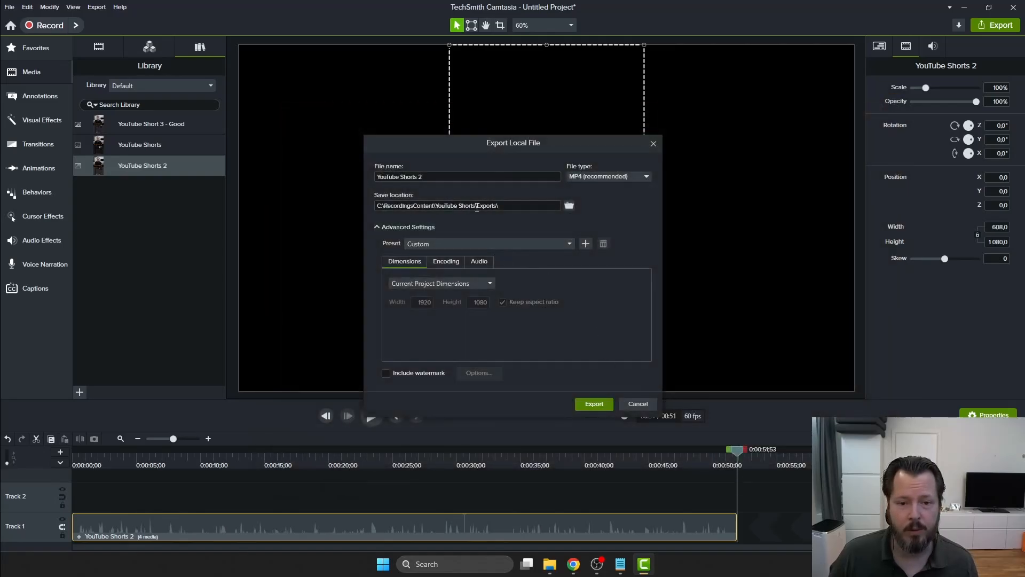
left_click(590, 403)
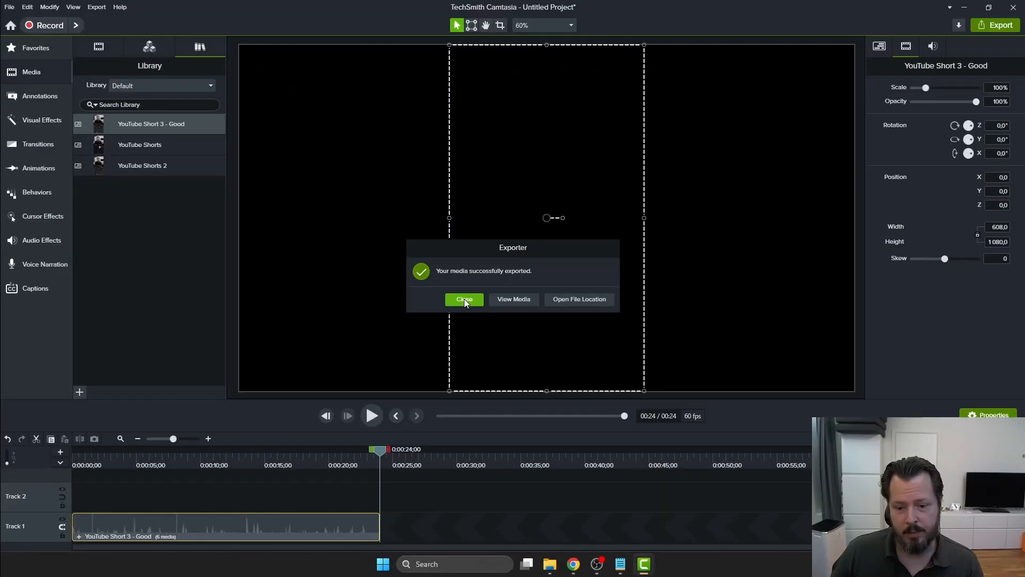
left_click(464, 299)
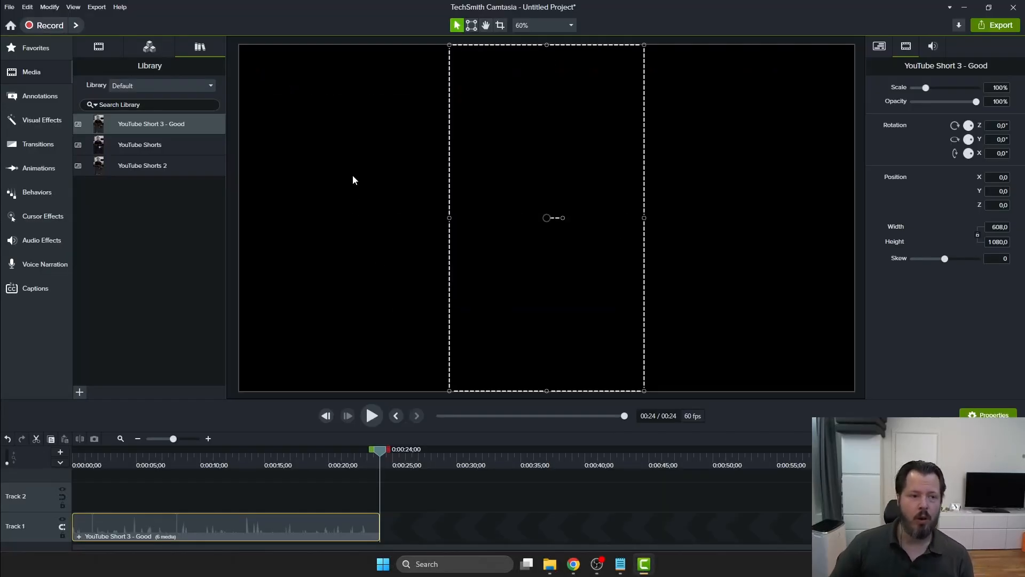
Reopen the recent project "YouTube Shorts test 1.tscproj" without saving the untitled project.
left_click(9, 7)
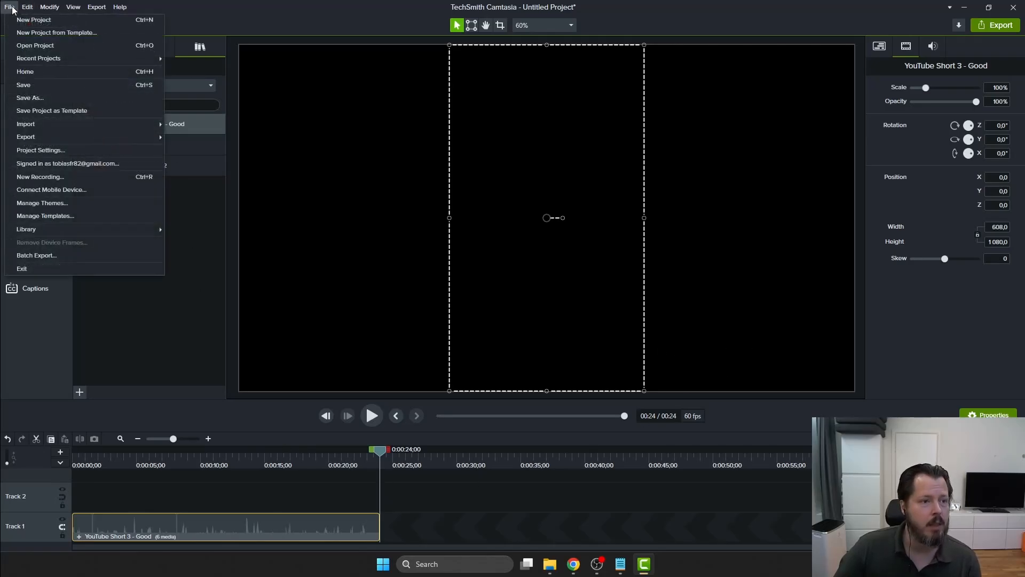
mouse_move(82, 61)
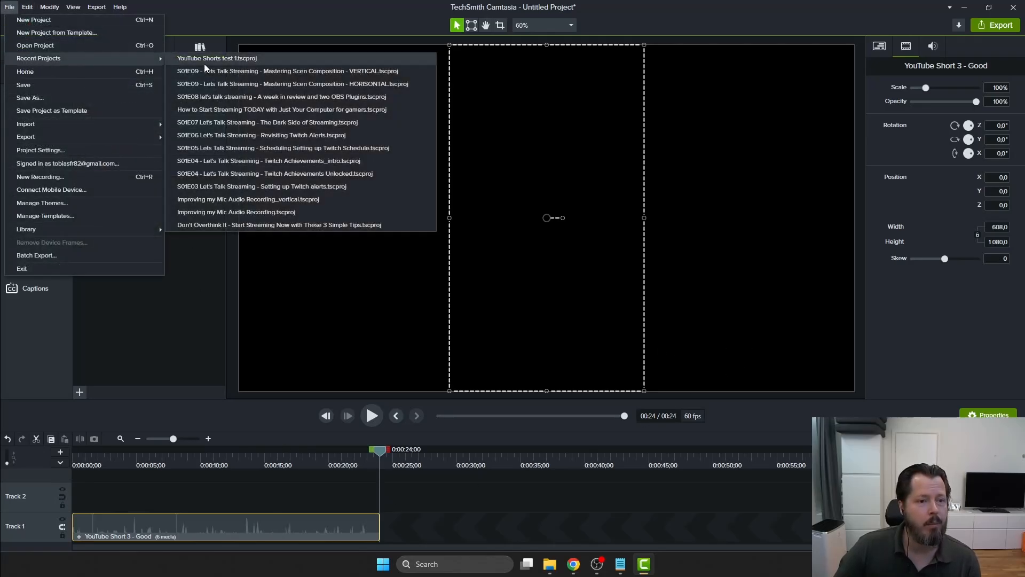
left_click(204, 60)
left_click(555, 320)
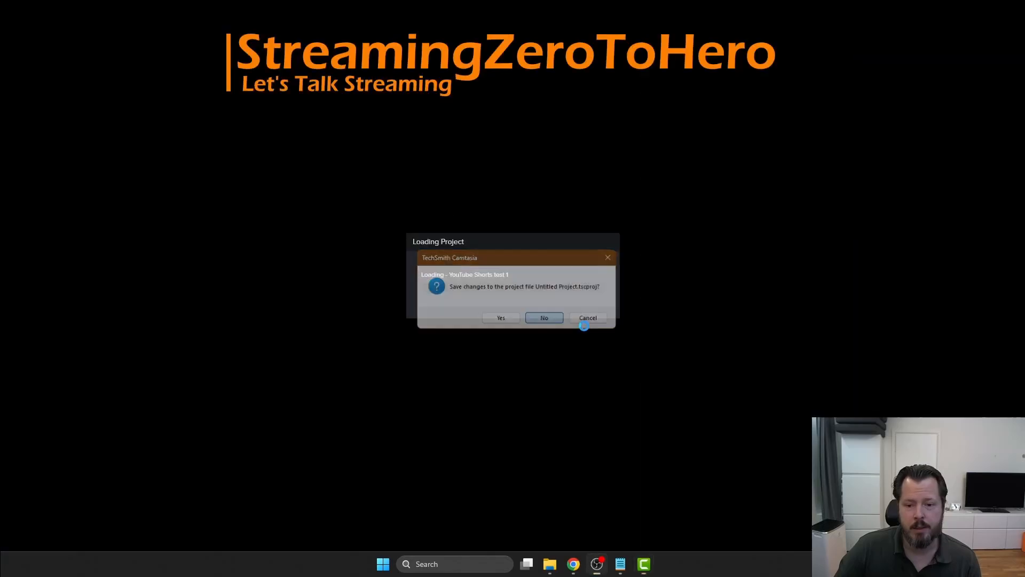